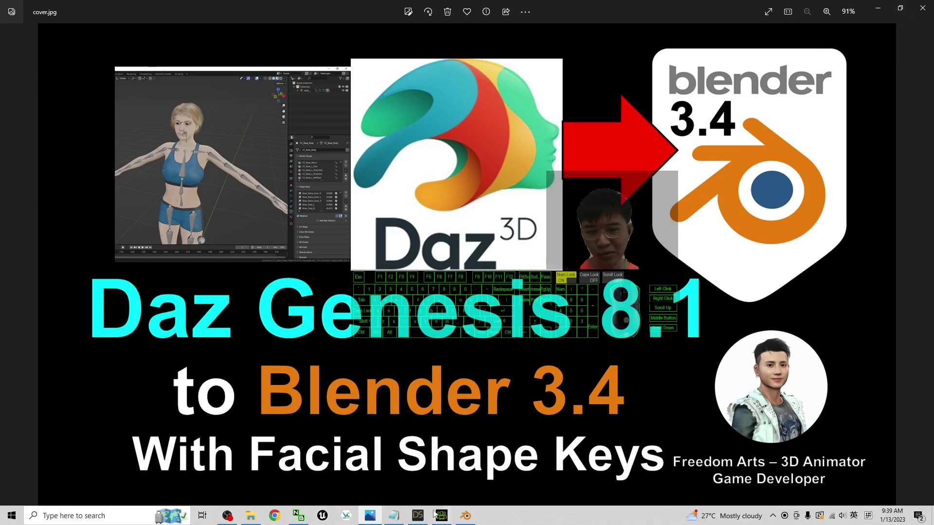
- Switch to DAZ Studio and examine the clothed Genesis female figure in the viewport
{"action": "left_click", "coordinate": [419, 516]}
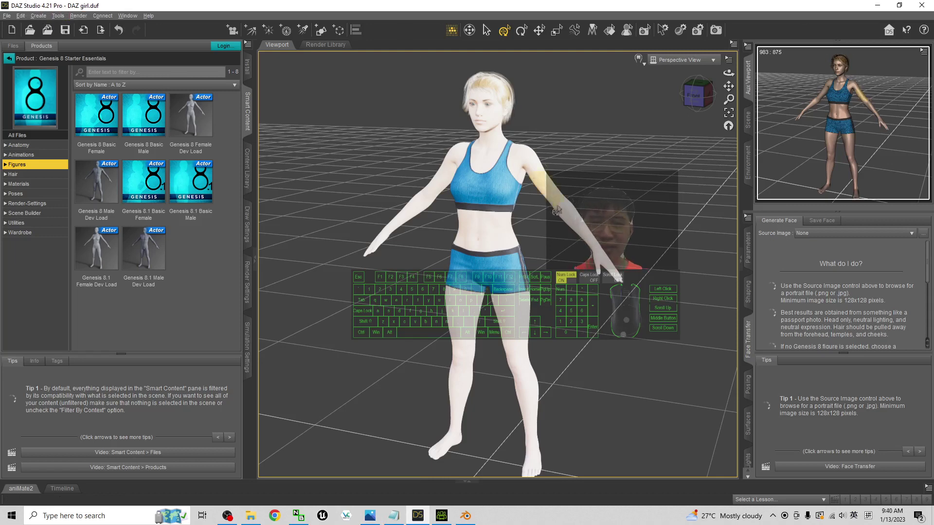
{"action": "left_click", "coordinate": [495, 269]}
{"action": "left_click", "coordinate": [423, 227]}
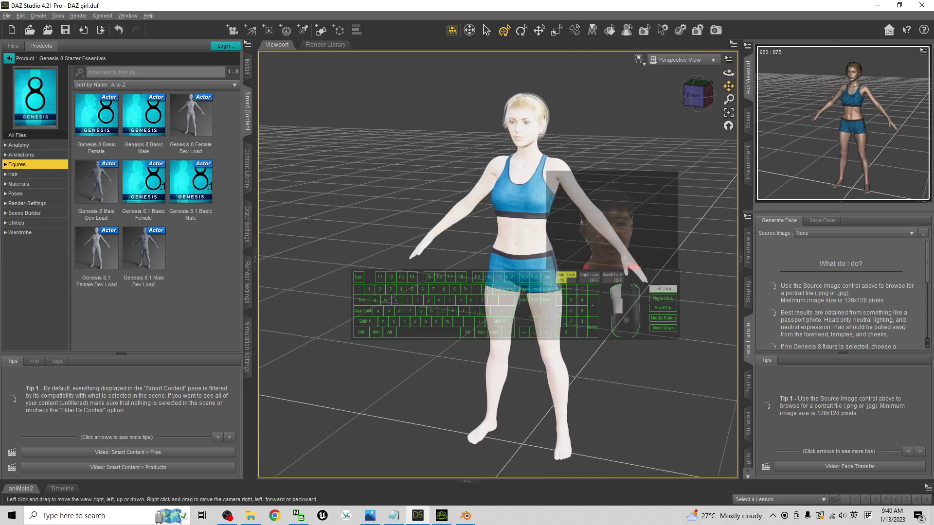
{"action": "left_click", "coordinate": [505, 202]}
{"action": "left_click_drag", "start_coordinate": [505, 201], "coordinate": [503, 171]}
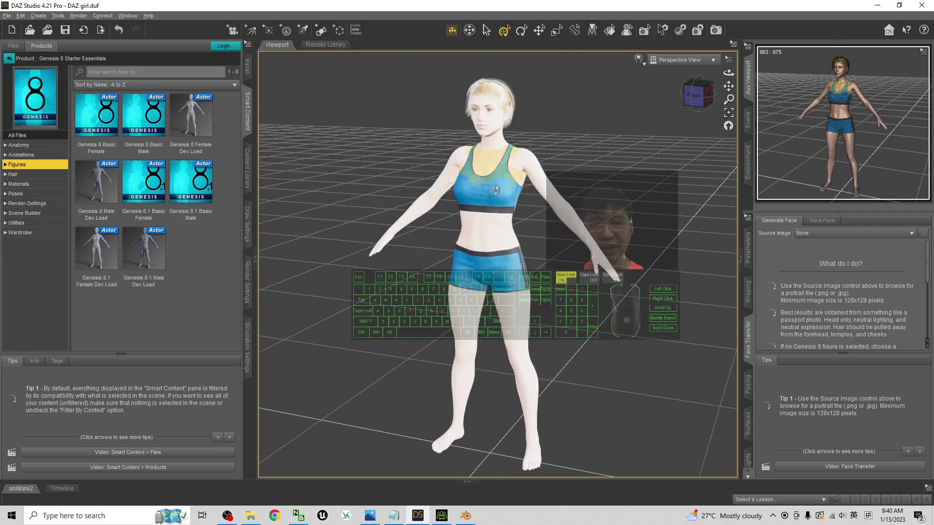
{"action": "scroll", "coordinate": [354, 347], "scroll_direction": "down", "scroll_amount": 5}
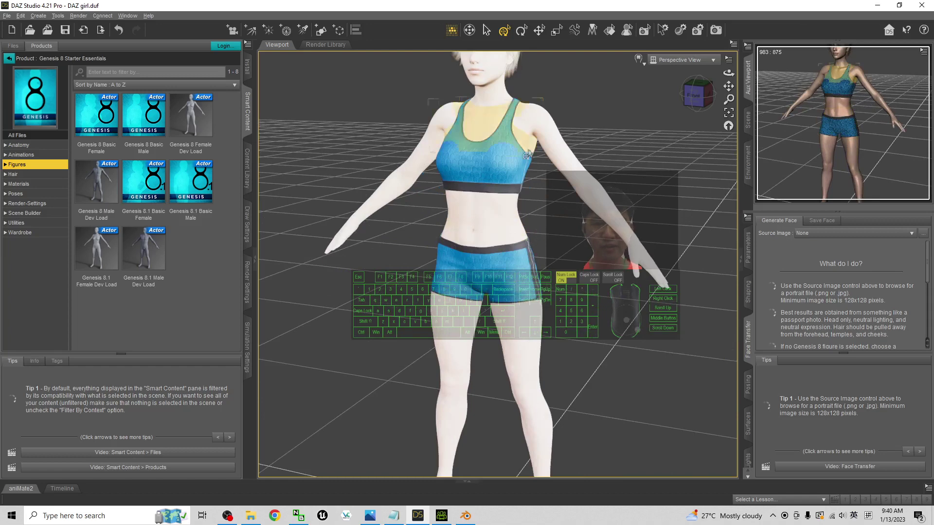
{"action": "scroll", "coordinate": [354, 347], "scroll_direction": "up", "scroll_amount": 5}
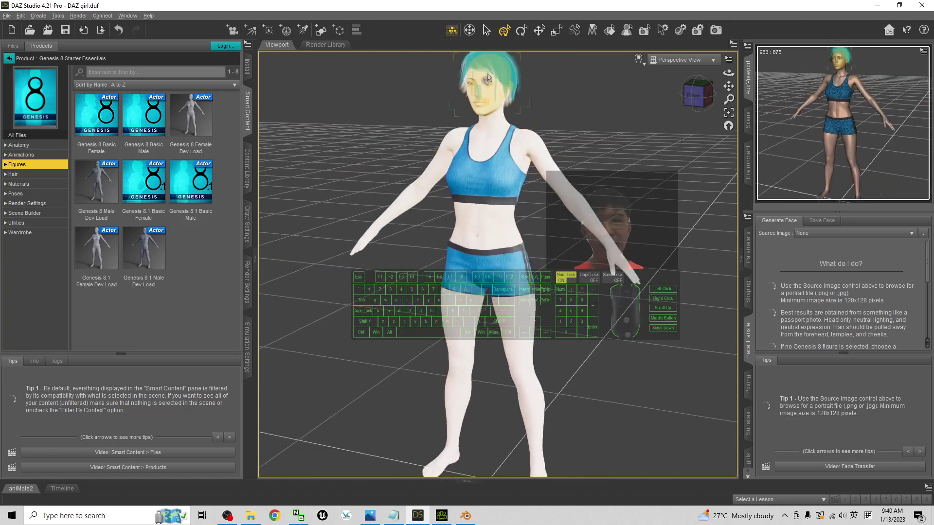
{"action": "left_click_drag", "start_coordinate": [582, 234], "coordinate": [602, 179]}
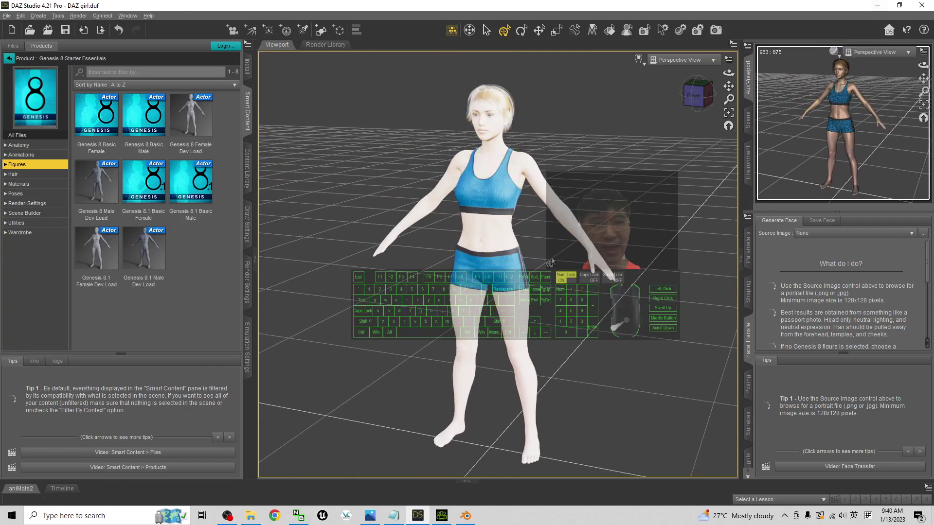
- Minimize DAZ Studio and switch to Character Creator to view the same character in its project
{"action": "mouse_move", "coordinate": [847, 47]}
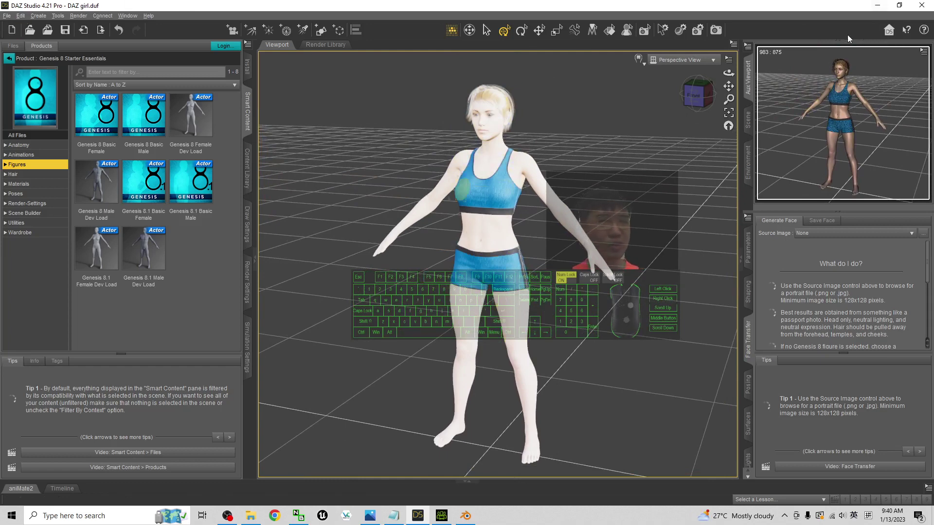
{"action": "left_click", "coordinate": [877, 5]}
{"action": "left_click", "coordinate": [443, 517]}
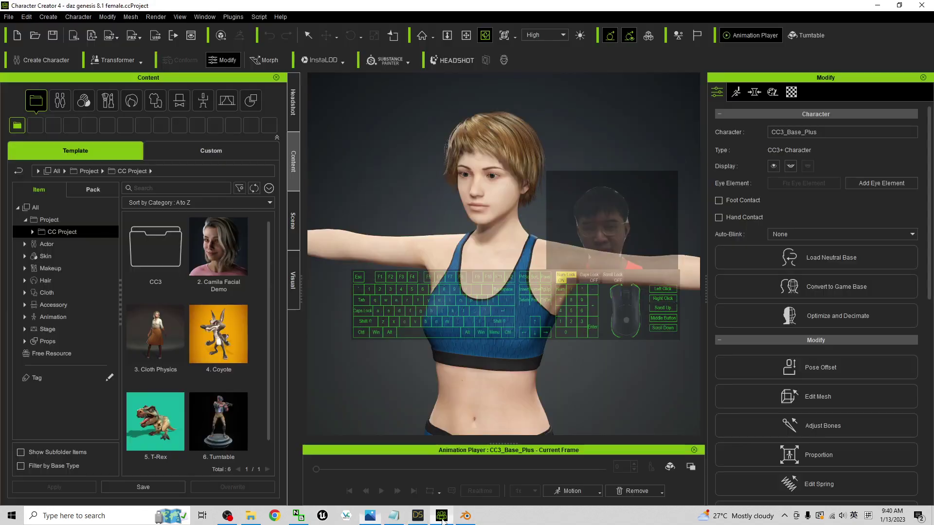
{"action": "right_click_drag", "start_coordinate": [514, 201], "coordinate": [518, 196]}
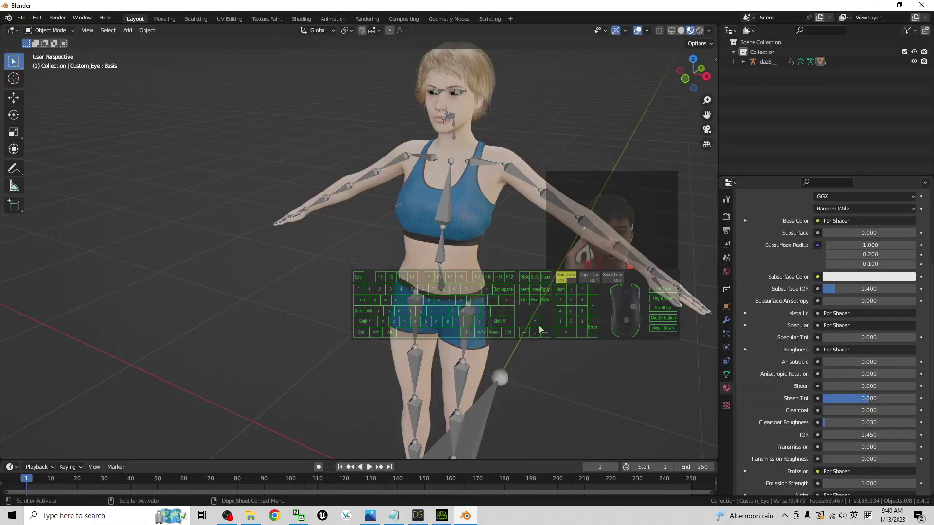
- Switch to Blender and examine the rigged character in the viewport
{"action": "left_click", "coordinate": [466, 516]}
{"action": "scroll", "coordinate": [481, 233], "scroll_direction": "down", "scroll_amount": 3}
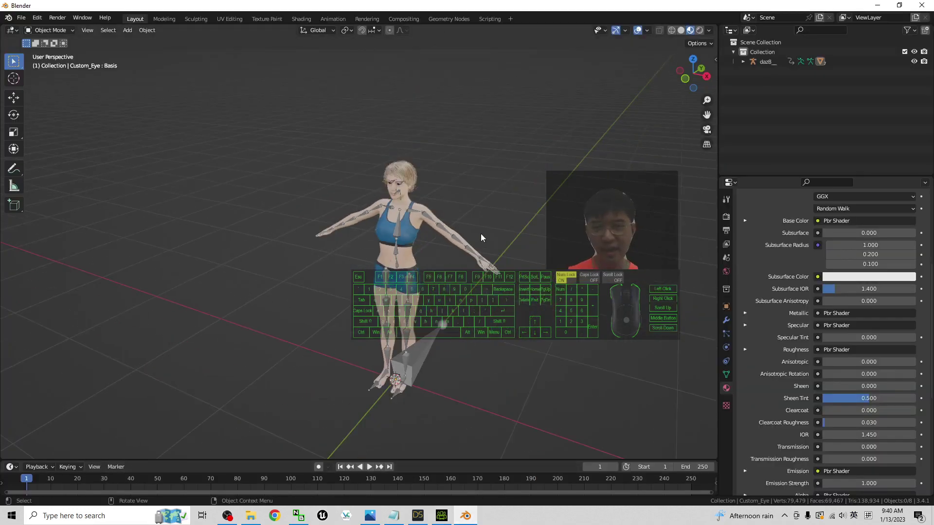
{"action": "scroll", "coordinate": [536, 227], "scroll_direction": "up", "scroll_amount": 3}
{"action": "middle_click_drag", "start_coordinate": [532, 320], "coordinate": [498, 346], "text": "shift"}
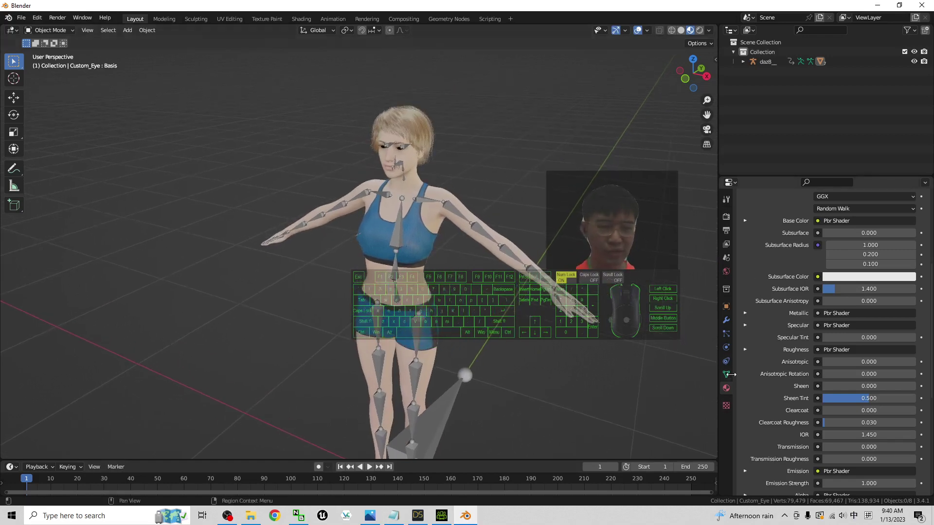
- Select the character's body mesh and look through its facial shape keys in the object data properties
{"action": "left_click", "coordinate": [405, 160]}
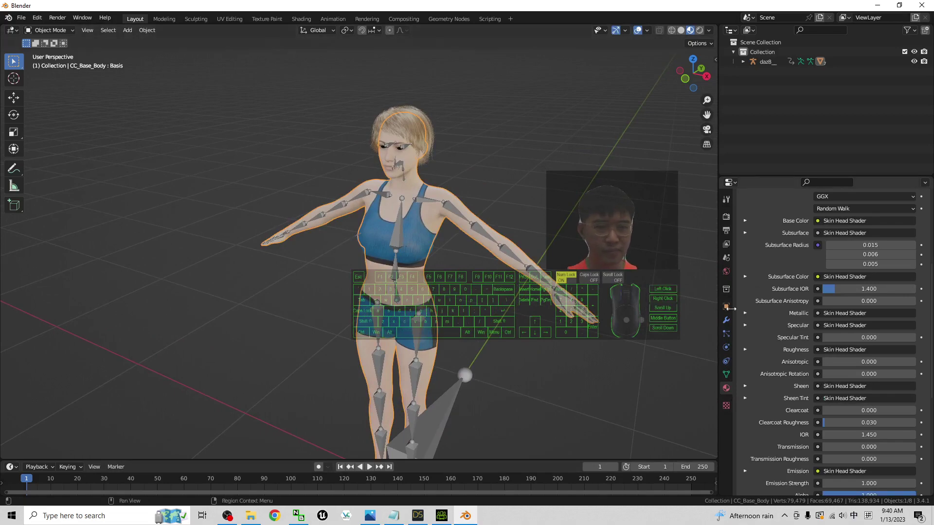
{"action": "left_click", "coordinate": [726, 375]}
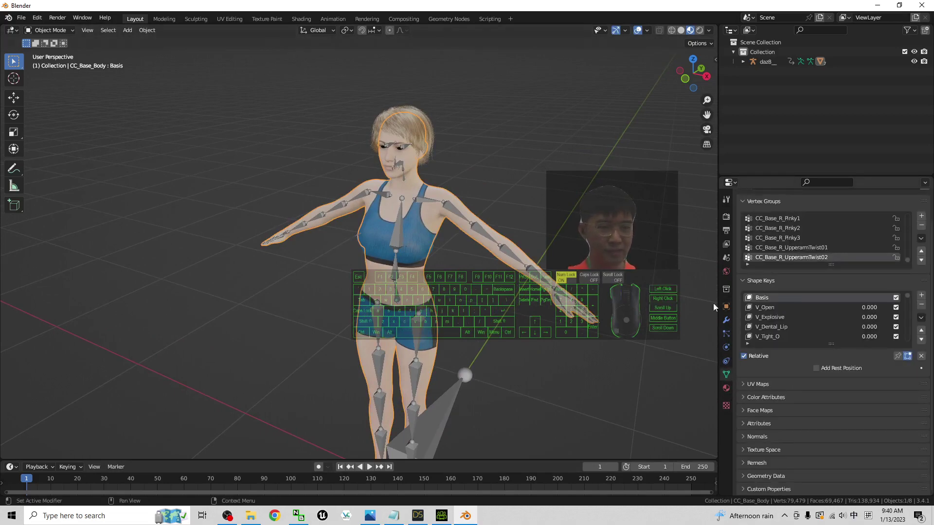
{"action": "scroll", "coordinate": [500, 169], "scroll_direction": "up", "scroll_amount": 4}
{"action": "middle_click_drag", "start_coordinate": [589, 242], "coordinate": [542, 405], "text": "shift"}
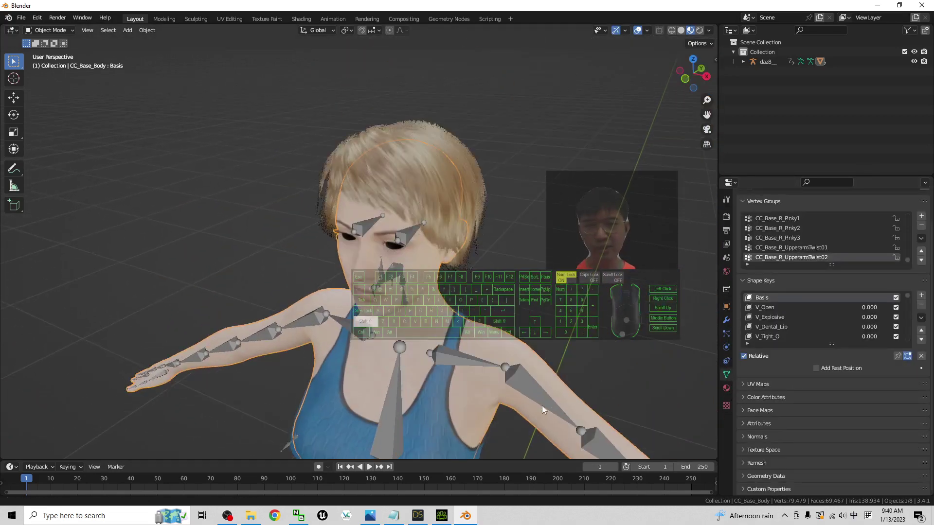
{"action": "scroll", "coordinate": [512, 231], "scroll_direction": "up", "scroll_amount": 5}
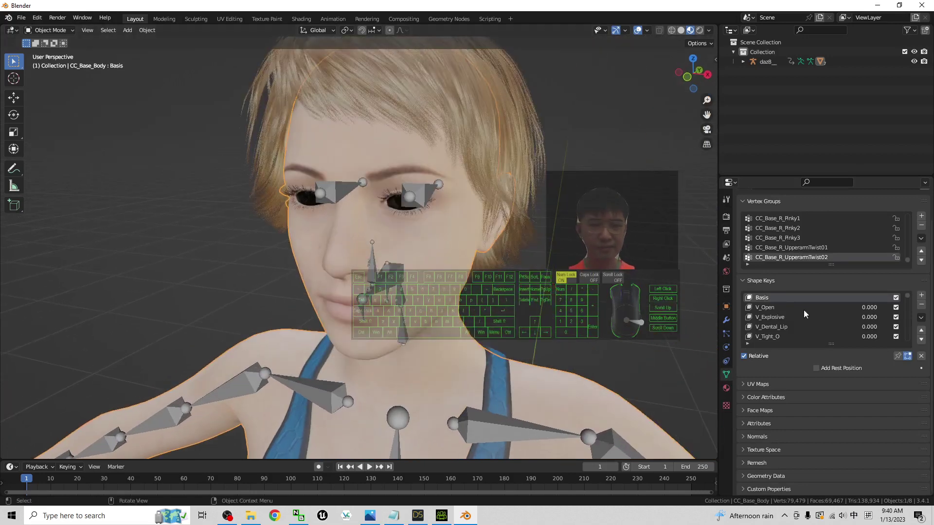
{"action": "scroll", "coordinate": [804, 314], "scroll_direction": "down", "scroll_amount": 7}
{"action": "scroll", "coordinate": [775, 324], "scroll_direction": "up", "scroll_amount": 1}
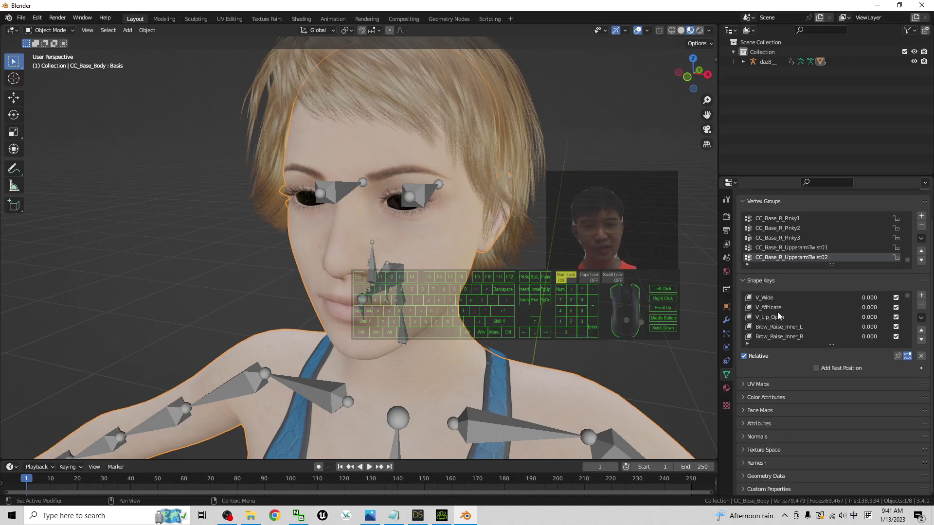
- Try out the V_Lip_Open and Brow_Raise_Outer_L shape keys on the face, resetting each value to 0
{"action": "mouse_move", "coordinate": [863, 318]}
{"action": "left_mouse_down"}
{"action": "mouse_move", "coordinate": [890, 318]}
{"action": "mouse_move", "coordinate": [870, 317]}
{"action": "left_mouse_up"}
{"action": "left_click", "coordinate": [870, 317]}
{"action": "key", "text": "BackSpace"}
{"action": "type", "text": "0"}
{"action": "key", "text": "Return"}
{"action": "scroll", "coordinate": [810, 321], "scroll_direction": "down", "scroll_amount": 3}
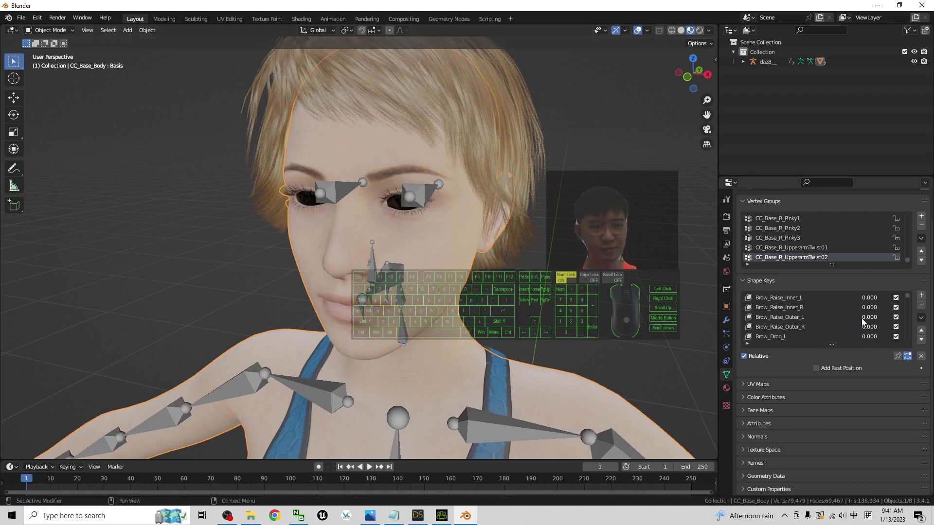
{"action": "left_click_drag", "start_coordinate": [855, 317], "coordinate": [875, 317]}
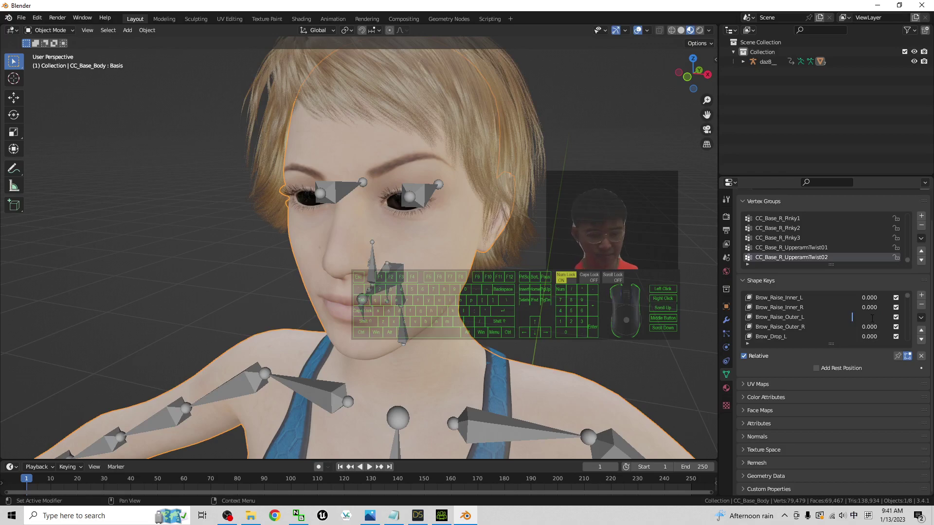
{"action": "key", "text": "Return"}
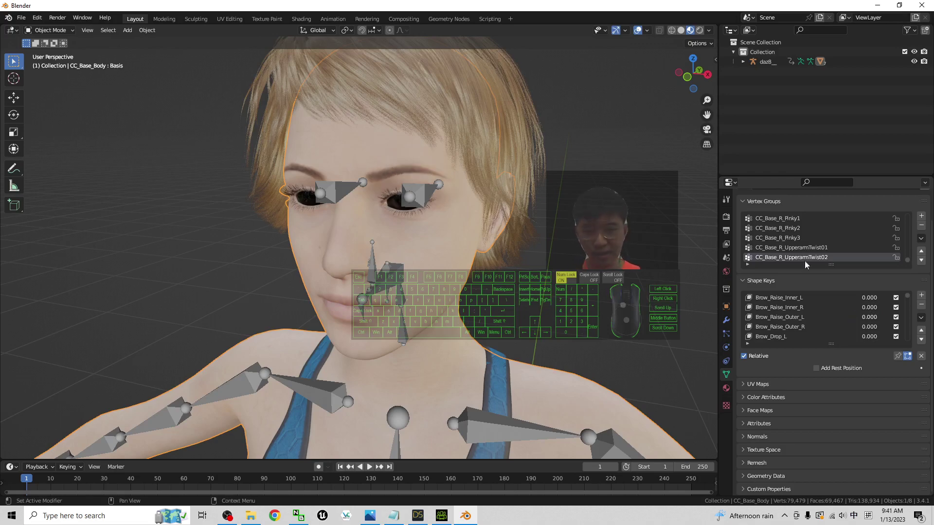
- Review the figure in DAZ Studio and the project in Character Creator, and return to Blender
{"action": "left_click", "coordinate": [441, 515]}
{"action": "left_click", "coordinate": [449, 518]}
{"action": "left_click", "coordinate": [417, 515]}
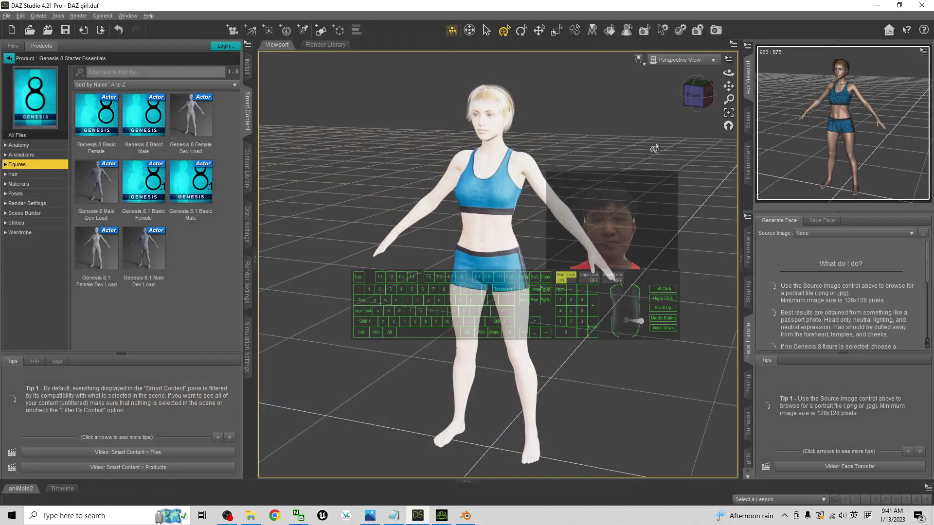
{"action": "left_click", "coordinate": [442, 516]}
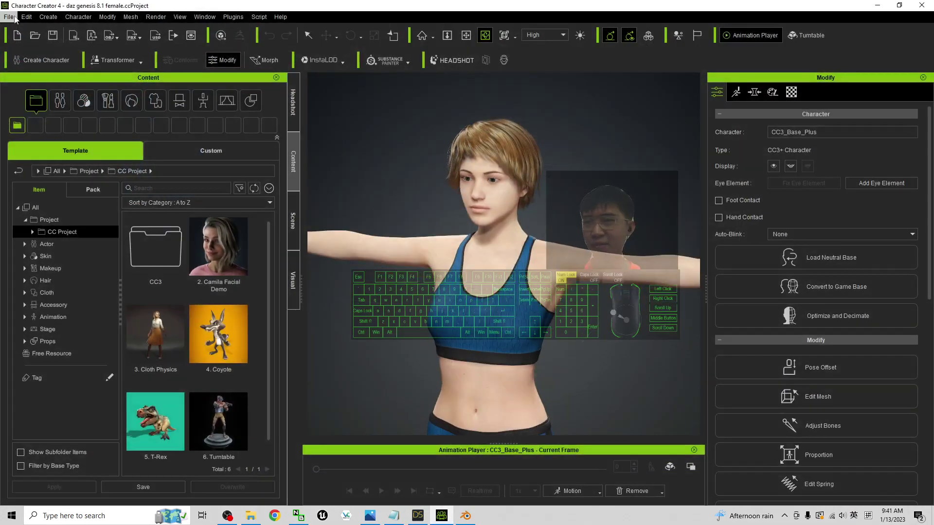
{"action": "left_click", "coordinate": [465, 516]}
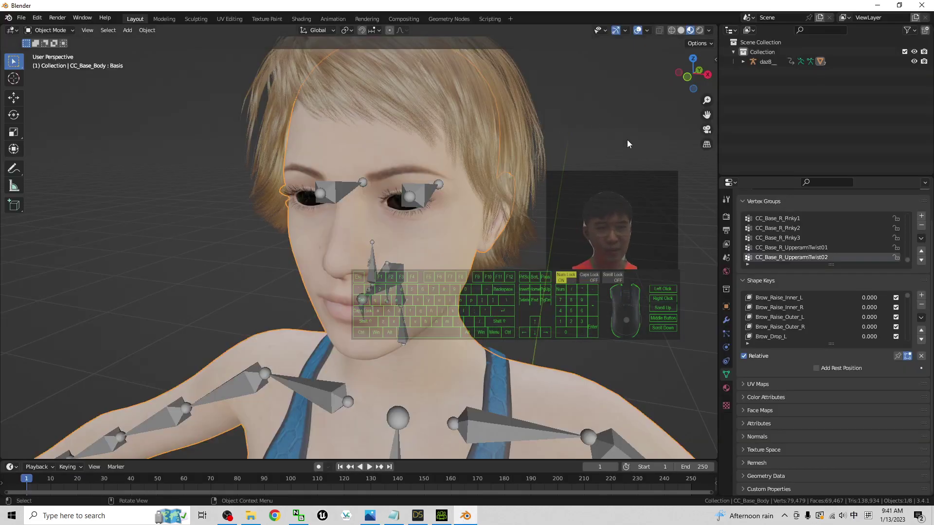
- Select the character's armature and switch it to Pose Mode
{"action": "scroll", "coordinate": [505, 240], "scroll_direction": "down", "scroll_amount": 6}
{"action": "left_click", "coordinate": [417, 325]}
{"action": "left_click", "coordinate": [434, 313]}
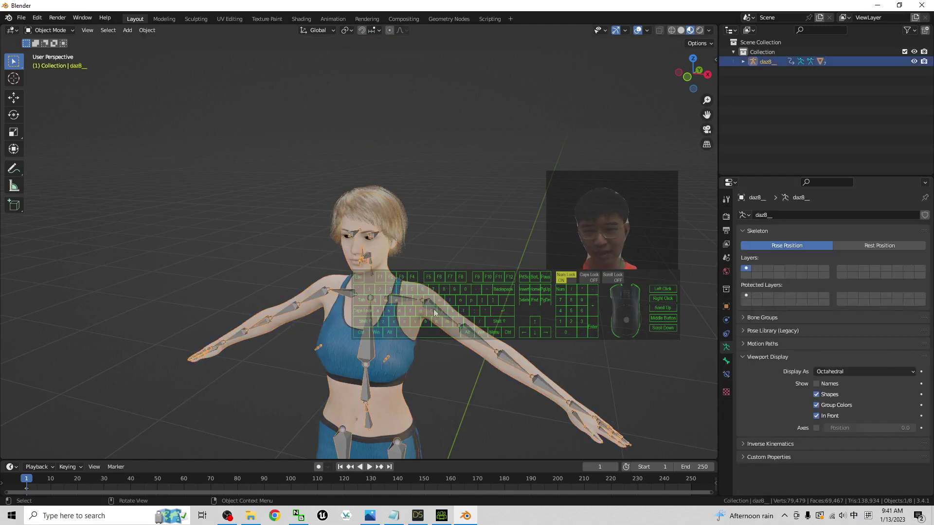
{"action": "left_click", "coordinate": [523, 305]}
{"action": "left_click", "coordinate": [51, 30]}
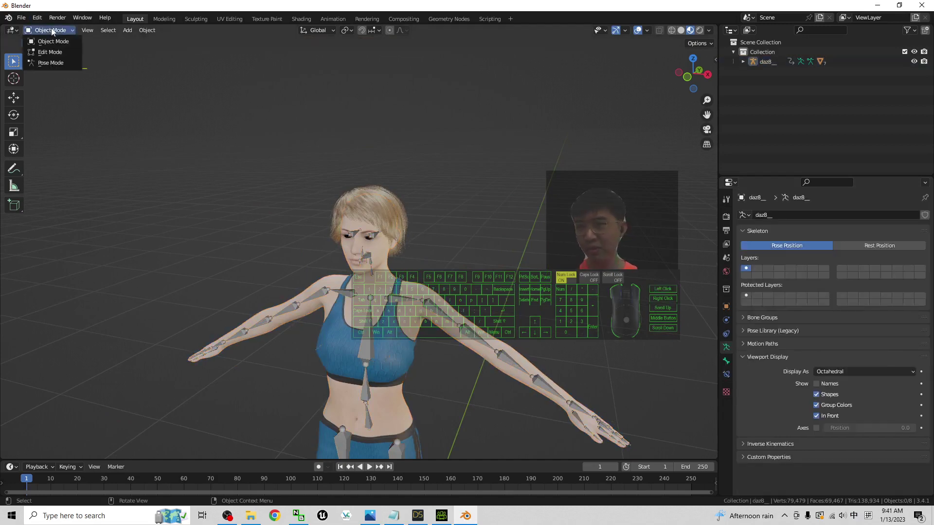
{"action": "left_click", "coordinate": [51, 63]}
- Select the bones of the character's left arm and rotate the arm downward at the shoulder
{"action": "scroll", "coordinate": [574, 292], "scroll_direction": "down", "scroll_amount": 2}
{"action": "left_click_drag", "start_coordinate": [572, 259], "coordinate": [411, 399]}
{"action": "scroll", "coordinate": [415, 292], "scroll_direction": "up", "scroll_amount": 2}
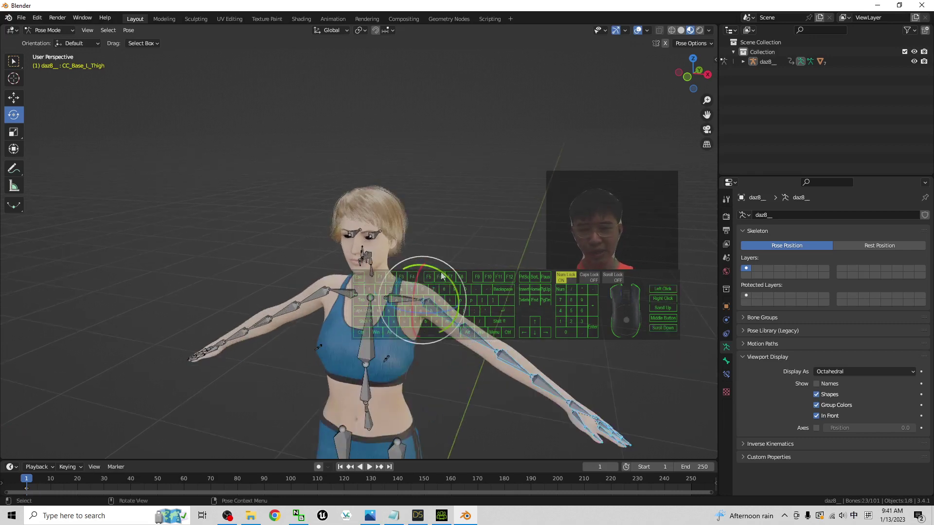
{"action": "left_click_drag", "start_coordinate": [441, 276], "coordinate": [485, 366]}
- Select the left forearm and hand bones and rotate them at the elbow to test the rig
{"action": "left_click", "coordinate": [489, 378]}
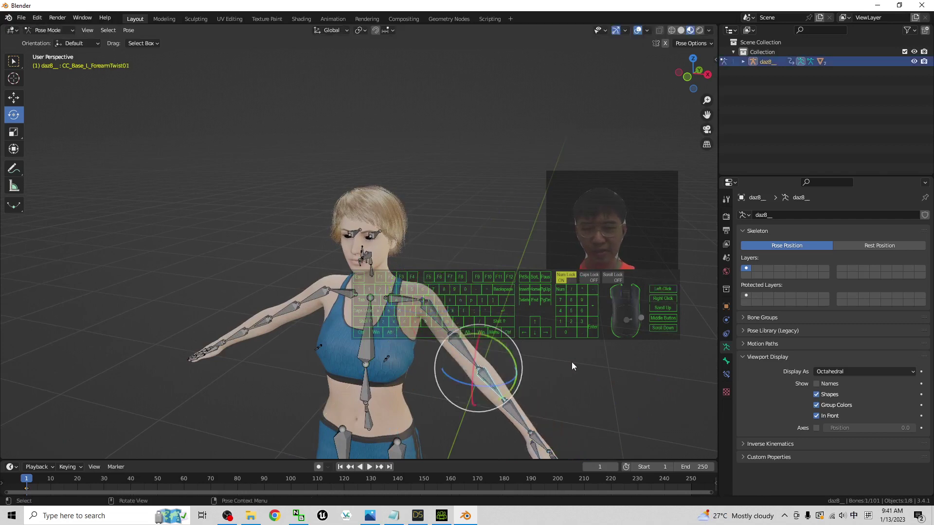
{"action": "scroll", "coordinate": [572, 366], "scroll_direction": "down", "scroll_amount": 3}
{"action": "left_click_drag", "start_coordinate": [472, 305], "coordinate": [282, 365]}
{"action": "scroll", "coordinate": [413, 348], "scroll_direction": "up", "scroll_amount": 2}
{"action": "middle_click_drag", "start_coordinate": [576, 358], "coordinate": [418, 348]}
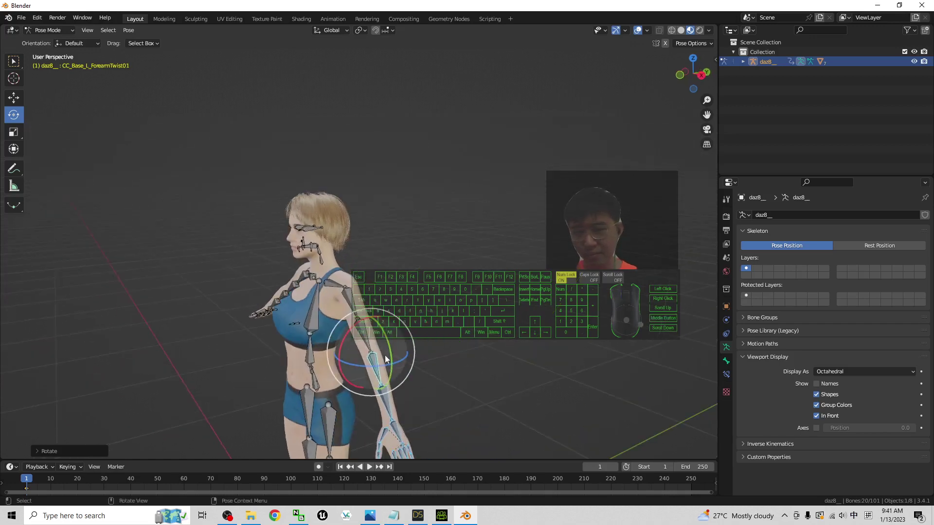
{"action": "left_click_drag", "start_coordinate": [400, 360], "coordinate": [404, 375]}
- Inspect the posed character's face, torso and arm bones from several distances and angles
{"action": "middle_click_drag", "start_coordinate": [510, 363], "coordinate": [591, 280], "text": "shift"}
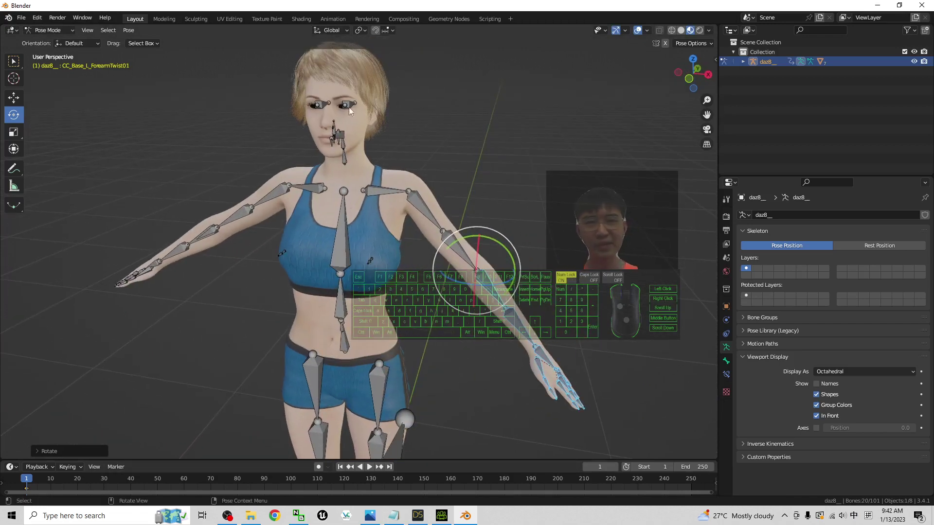
{"action": "scroll", "coordinate": [559, 272], "scroll_direction": "up", "scroll_amount": 3}
{"action": "scroll", "coordinate": [577, 294], "scroll_direction": "down", "scroll_amount": 3}
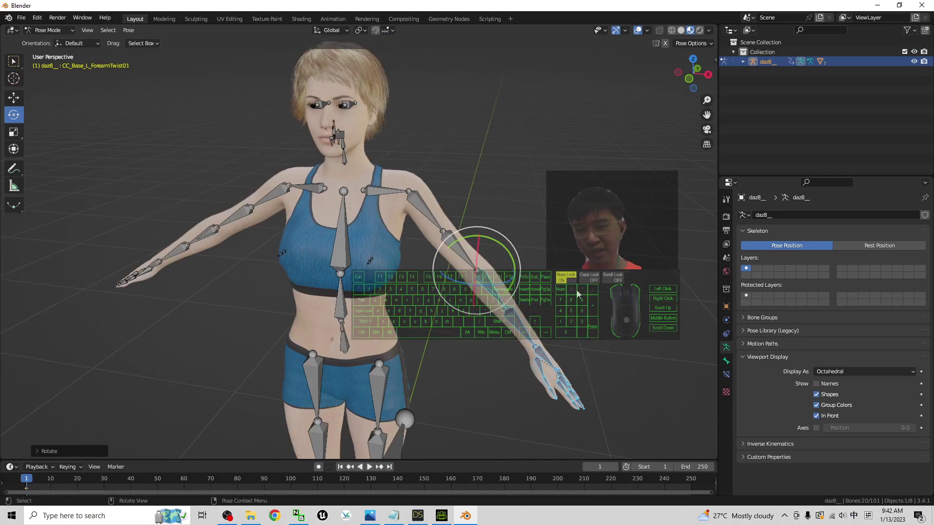
{"action": "scroll", "coordinate": [560, 298], "scroll_direction": "down", "scroll_amount": 3}
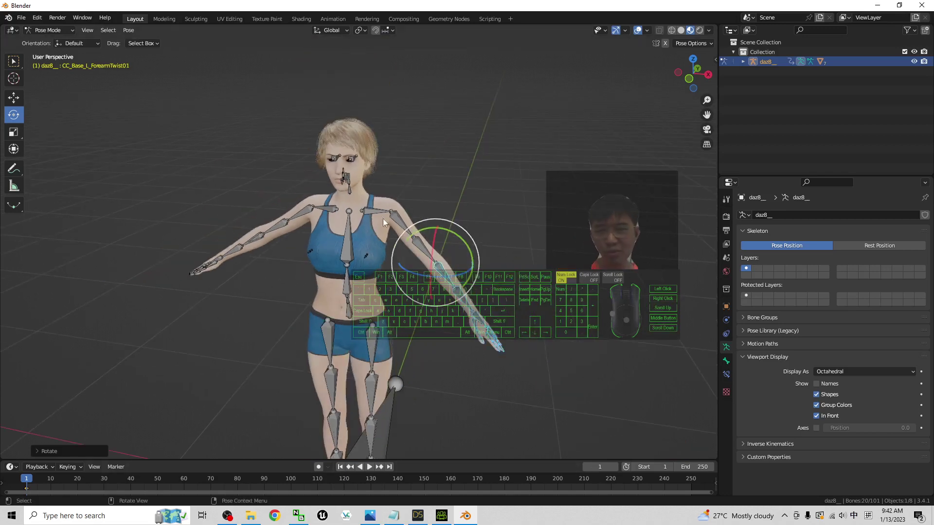
{"action": "scroll", "coordinate": [462, 297], "scroll_direction": "up", "scroll_amount": 3}
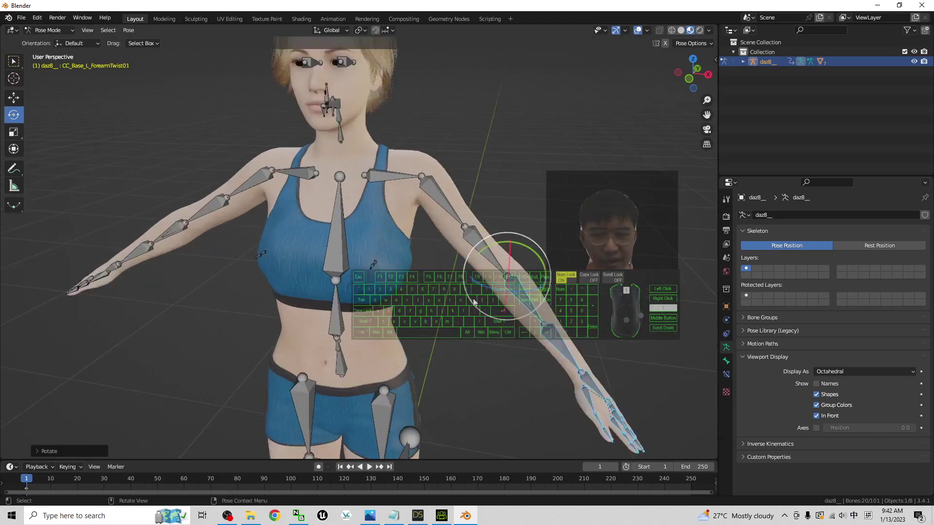
{"action": "middle_click_drag", "start_coordinate": [469, 300], "coordinate": [518, 325]}
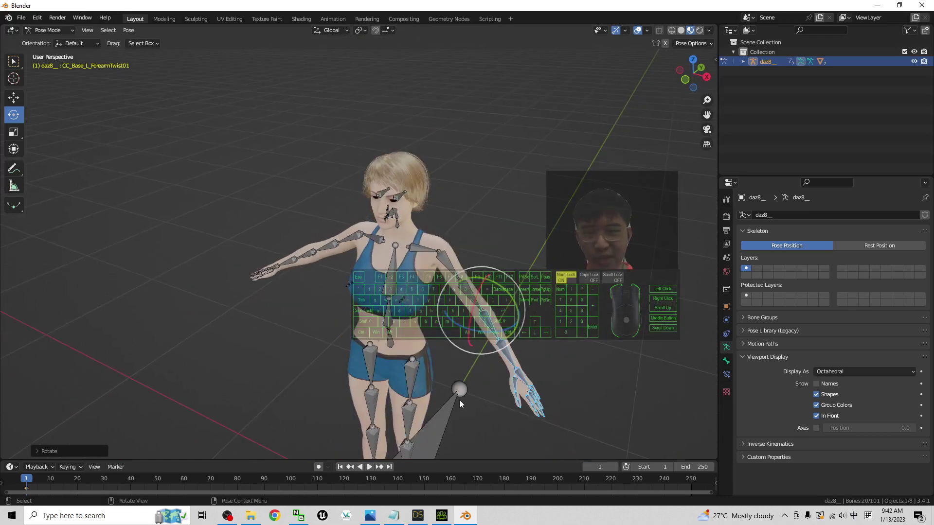
- Close Blender without saving the posed character
{"action": "left_click", "coordinate": [923, 6]}
{"action": "left_click", "coordinate": [489, 331]}
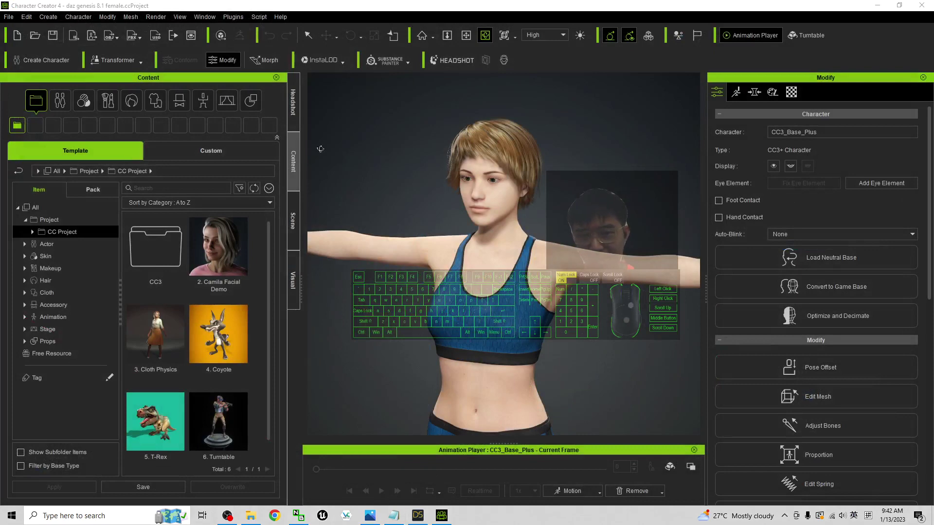
- Start a new empty project in Character Creator and switch back to DAZ Studio
{"action": "left_click", "coordinate": [17, 35]}
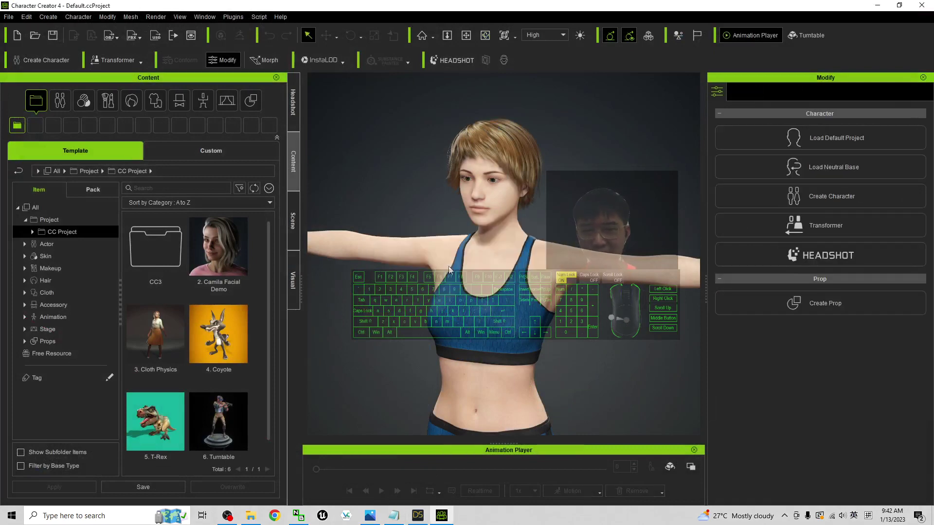
{"action": "left_click", "coordinate": [877, 6]}
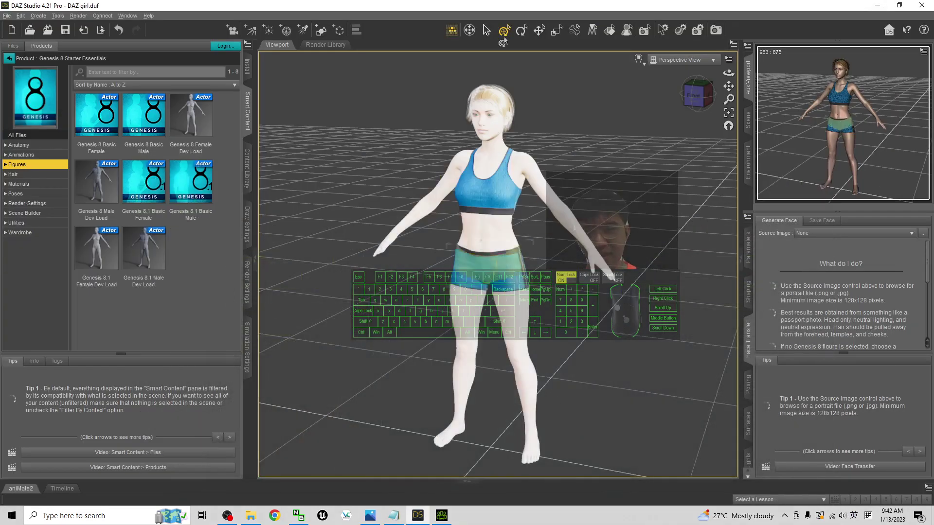
- Shrink the DAZ Studio window and minimize the image viewer and the project folder window to clear the desktop
{"action": "double_click", "coordinate": [511, 5]}
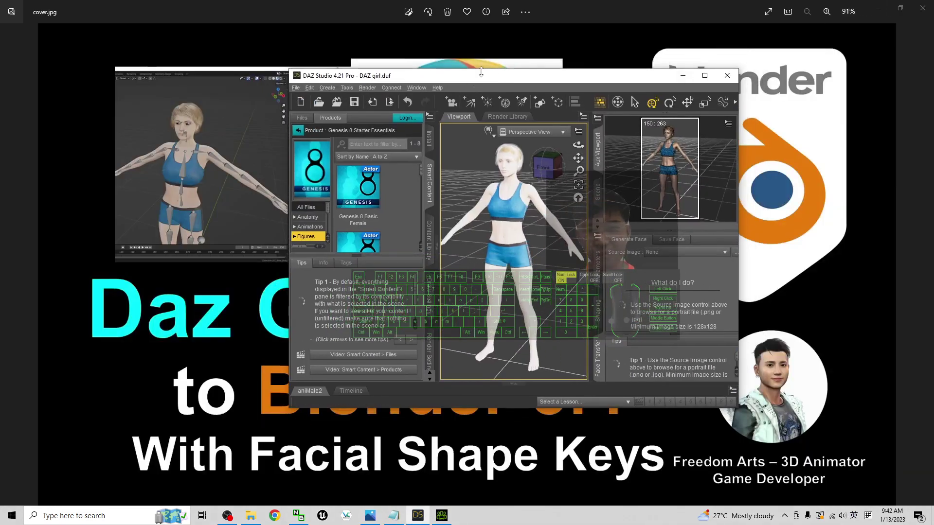
{"action": "left_click", "coordinate": [878, 8]}
{"action": "left_click", "coordinate": [815, 35]}
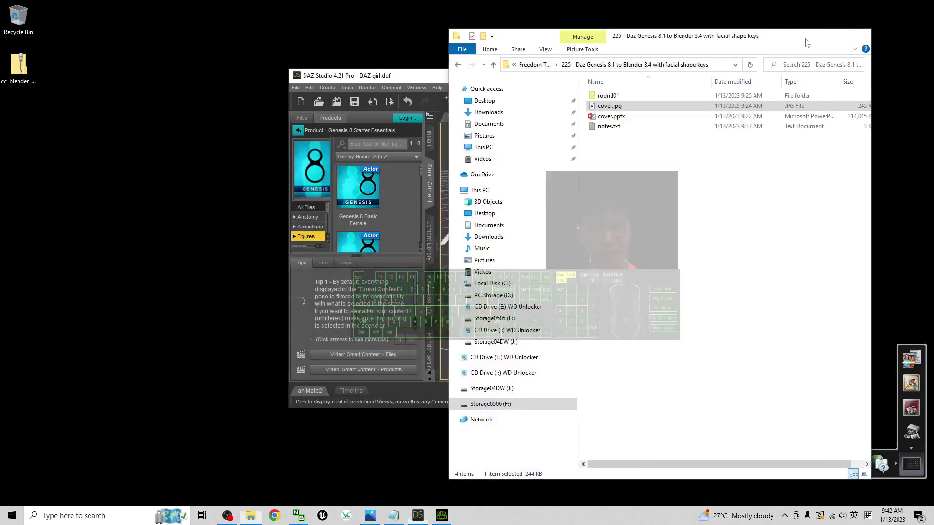
{"action": "left_click", "coordinate": [803, 131]}
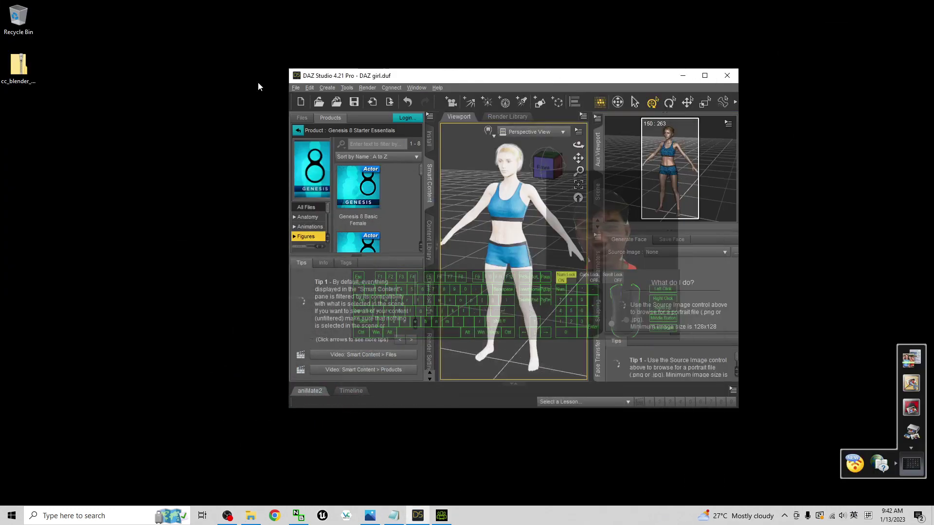
- Start exporting the DAZ character as an Autodesk FBX file with the Desktop as location
{"action": "left_click", "coordinate": [296, 88]}
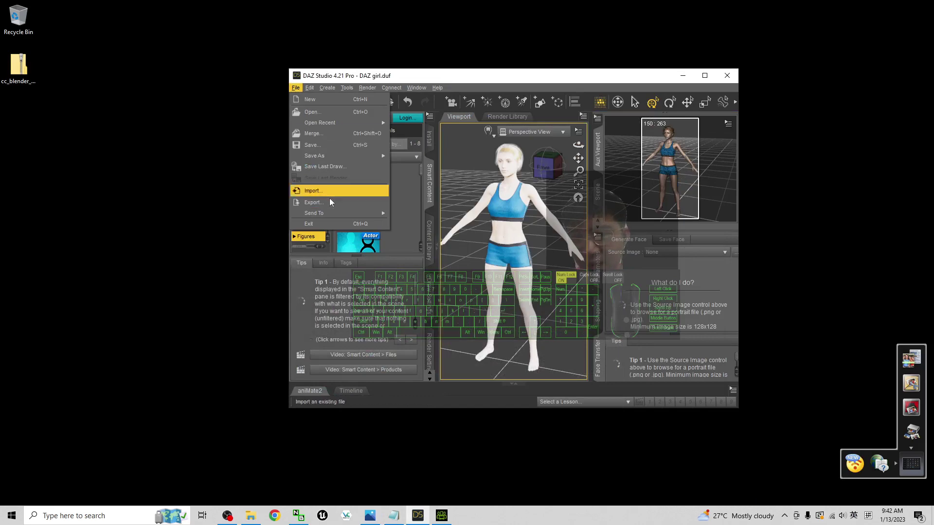
{"action": "left_click", "coordinate": [314, 202]}
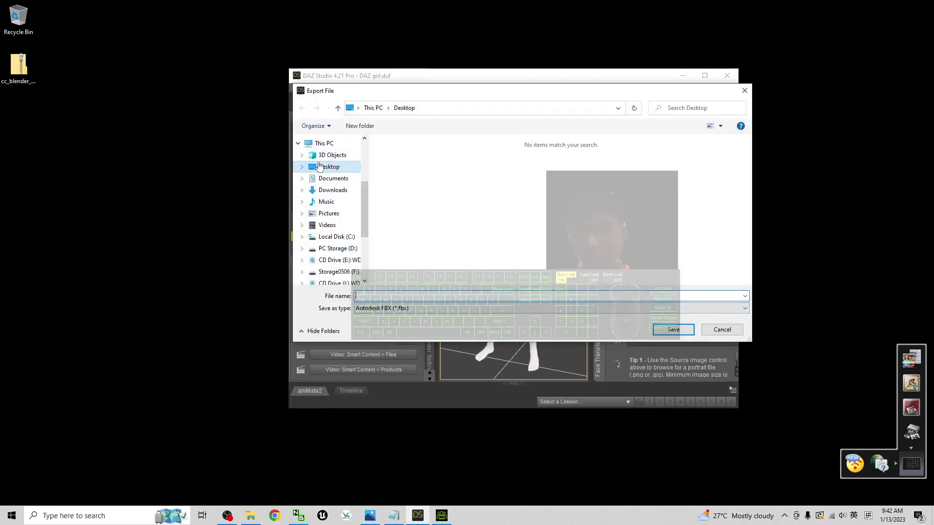
{"action": "left_click", "coordinate": [397, 296]}
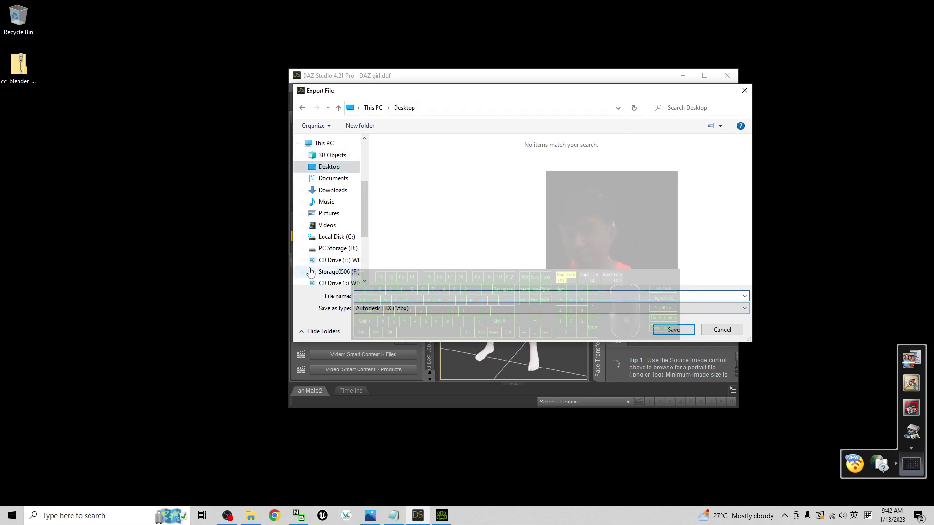
- Create a desktop folder named "Daz Gen8.1 Female original" and open it
{"action": "right_click", "coordinate": [4, 150]}
{"action": "mouse_move", "coordinate": [73, 253]}
{"action": "left_click", "coordinate": [191, 256]}
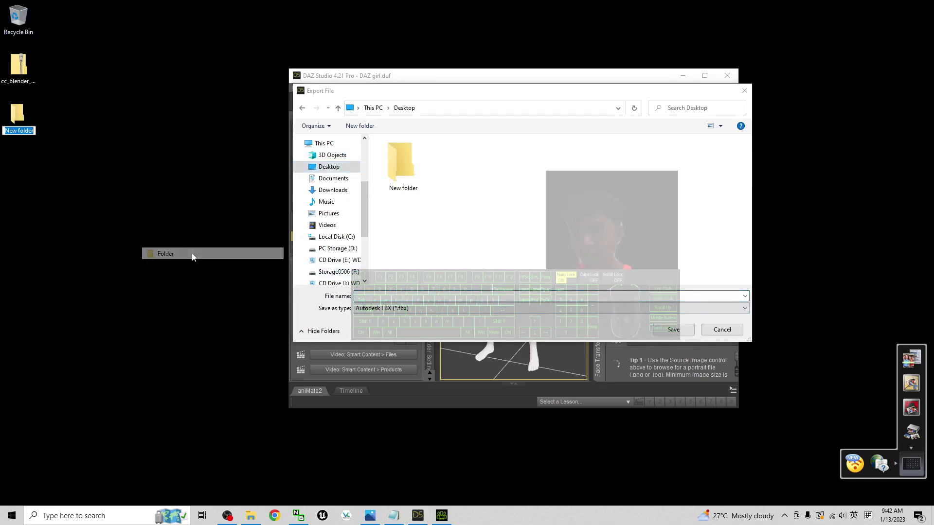
{"action": "type", "text": "Daz G"}
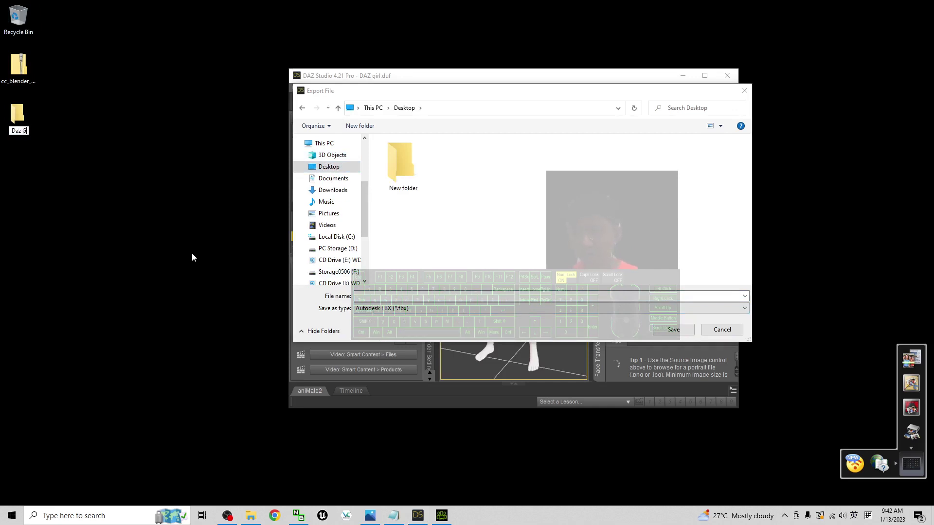
{"action": "type", "text": "en8.1"}
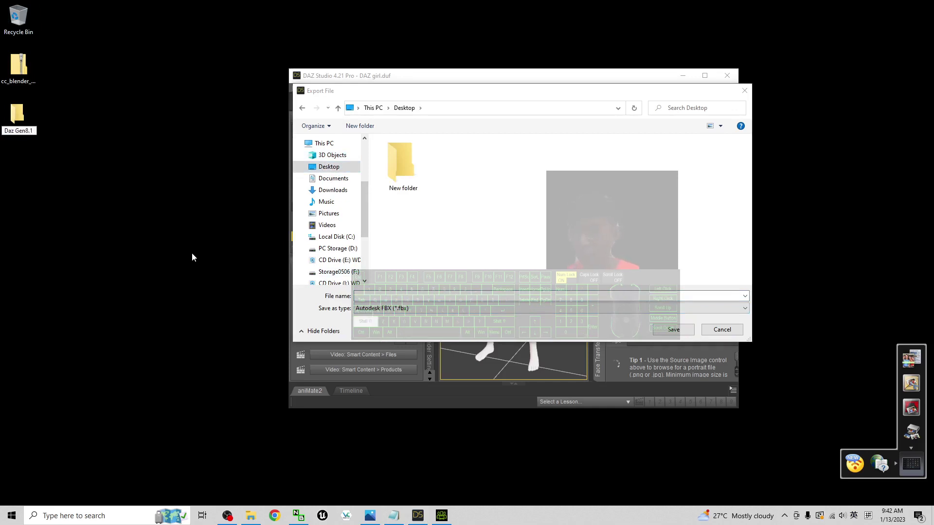
{"action": "type", "text": " Female original"}
{"action": "key", "text": "Return"}
{"action": "key", "text": "Return"}
- Copy the new folder's path, close its window, and set that path as the FBX export destination
{"action": "left_click_drag", "start_coordinate": [724, 57], "coordinate": [308, 59]}
{"action": "key", "text": "alt+d"}
{"action": "key", "text": "ctrl+c"}
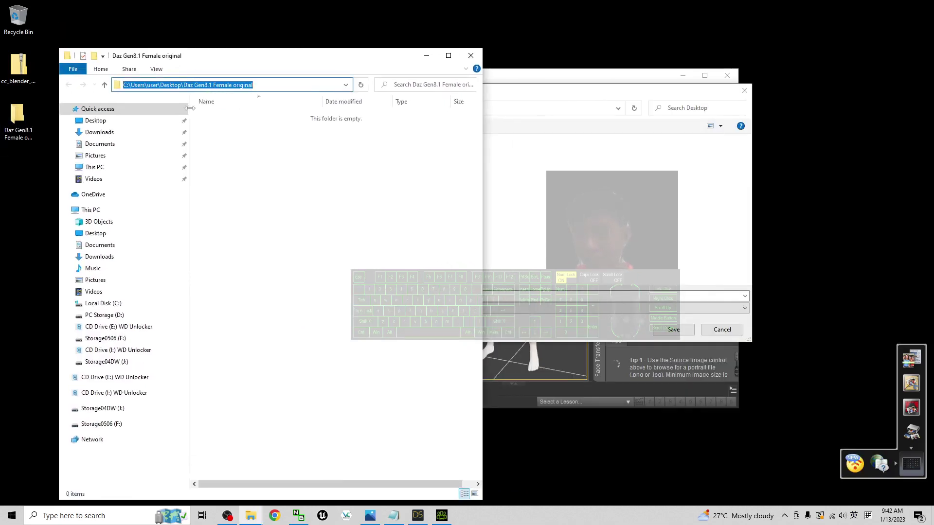
{"action": "left_click", "coordinate": [470, 55]}
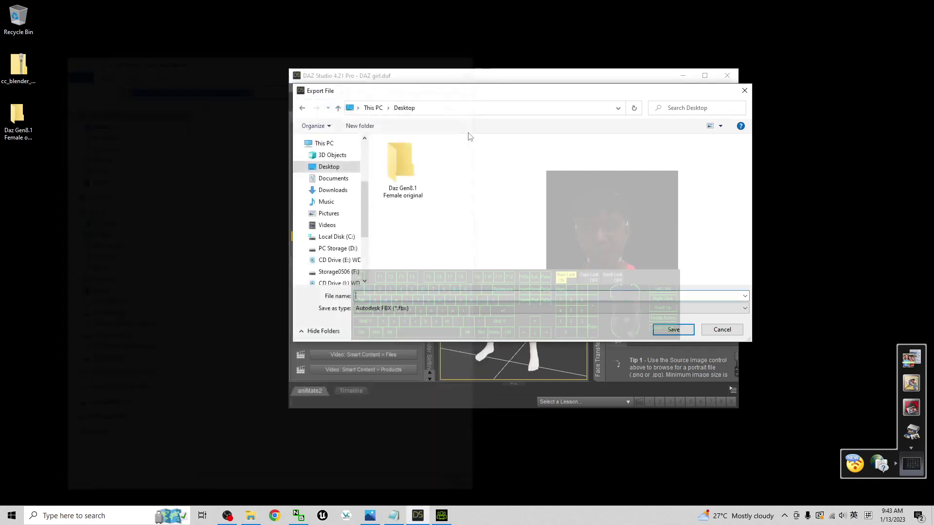
{"action": "left_click", "coordinate": [466, 108]}
{"action": "key", "text": "ctrl+v"}
{"action": "key", "text": "Return"}
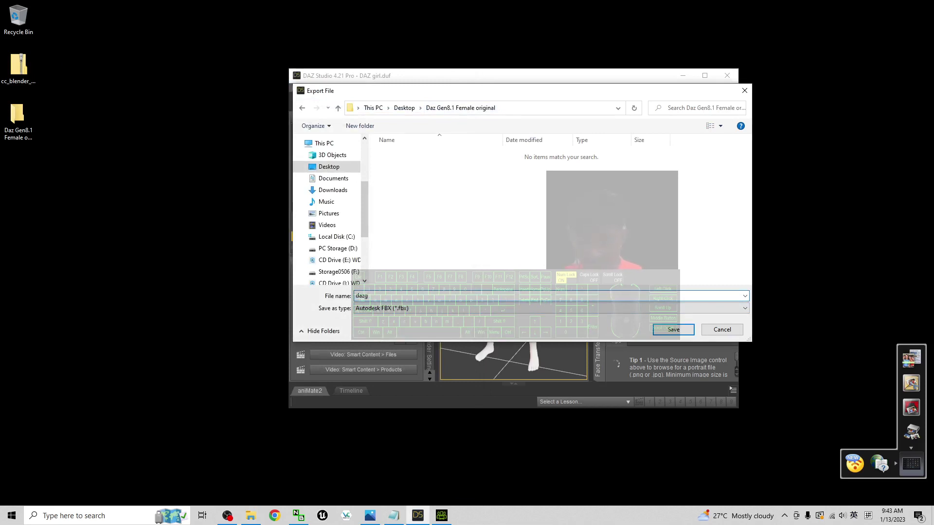
- Save the export as "dazg8.1 female", reopen the destination folder, and accept the FBX export options with the FBX 2012 Binary format
{"action": "type", "text": "female"}
{"action": "left_click", "coordinate": [687, 334]}
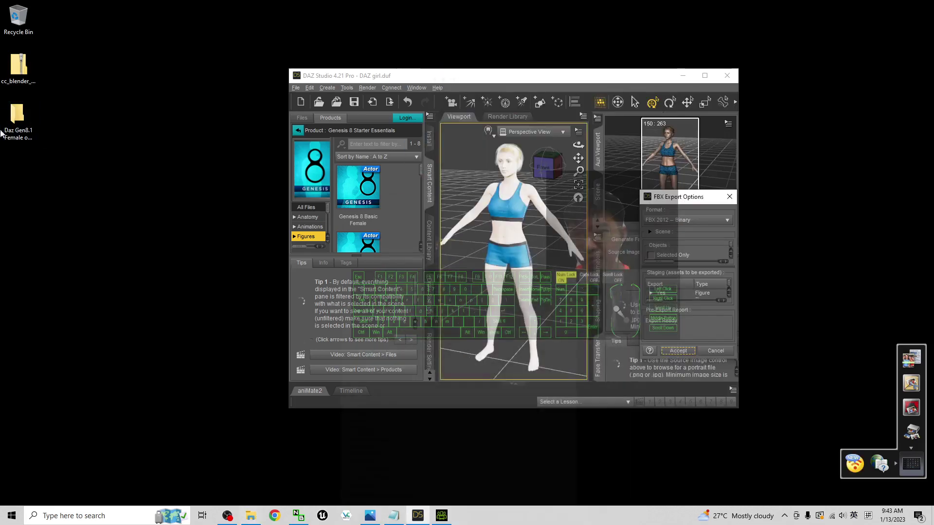
{"action": "left_click", "coordinate": [17, 114]}
{"action": "double_click", "coordinate": [18, 114]}
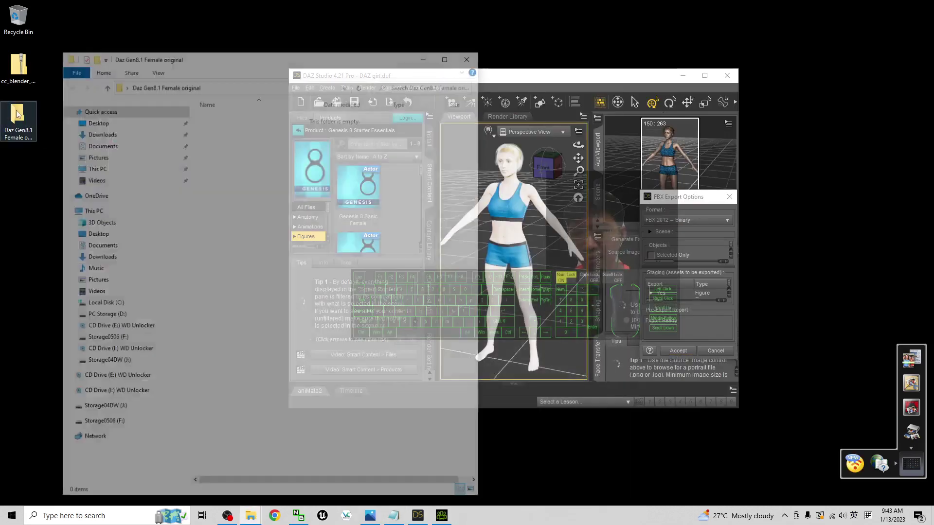
{"action": "left_click", "coordinate": [678, 351]}
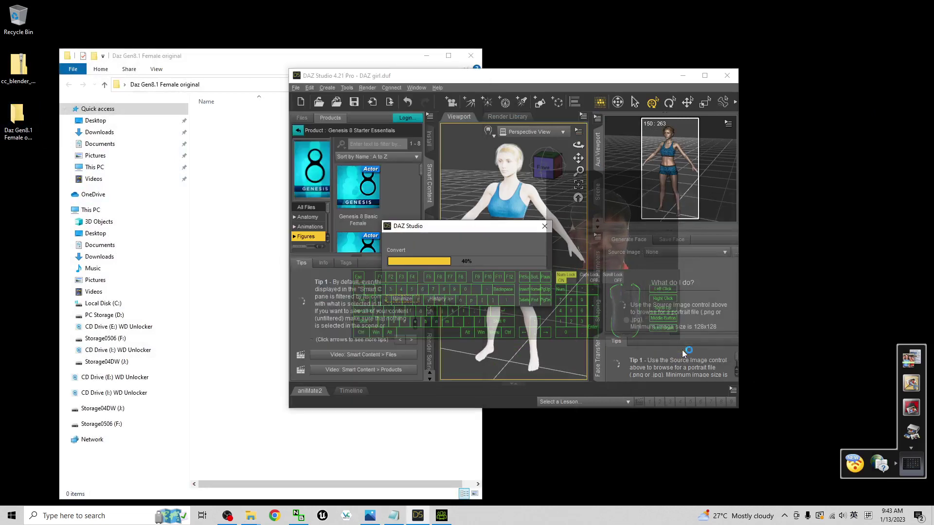
- Check the conversion progress and look in the destination folder for the exported FBX file
{"action": "left_click", "coordinate": [263, 196]}
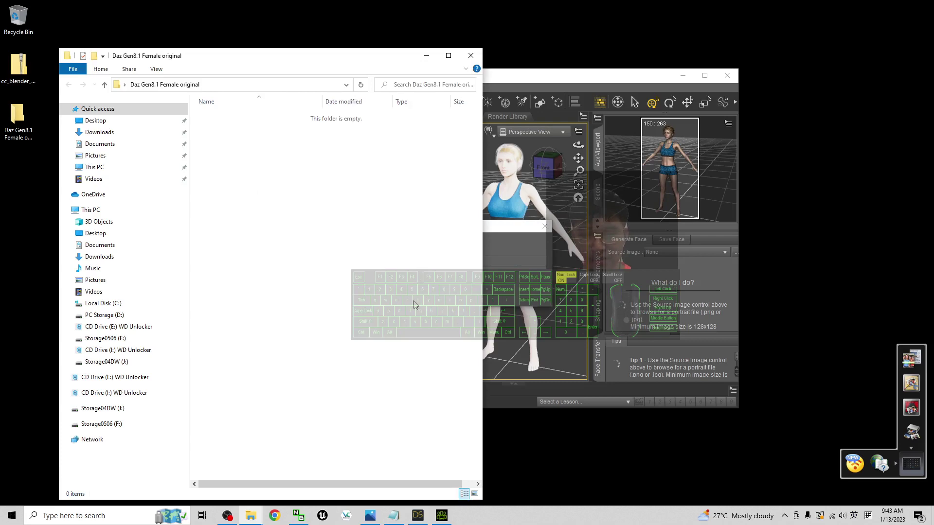
{"action": "left_click", "coordinate": [393, 515]}
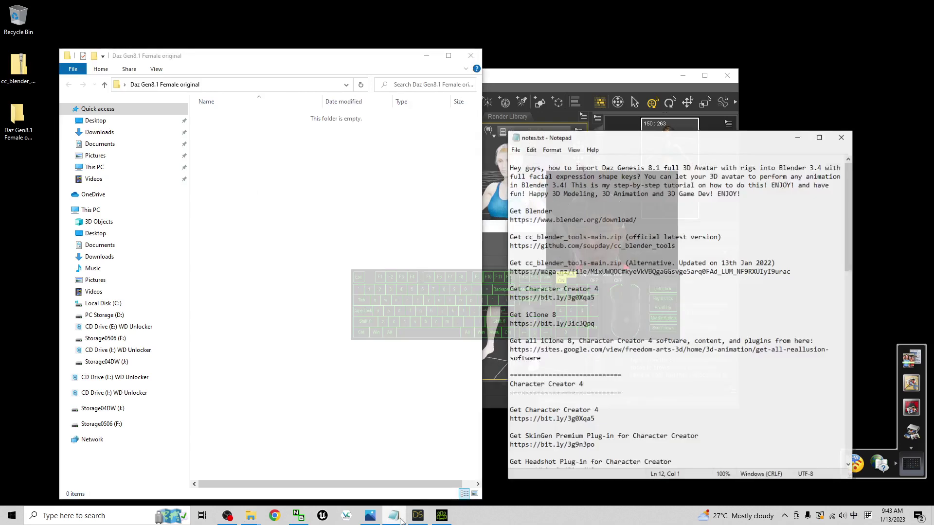
{"action": "left_click", "coordinate": [803, 132]}
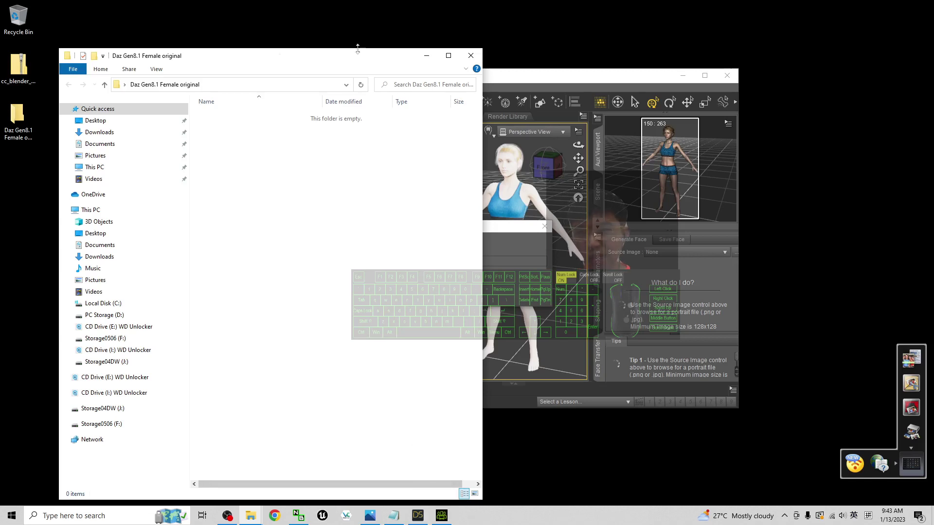
{"action": "left_click", "coordinate": [521, 240]}
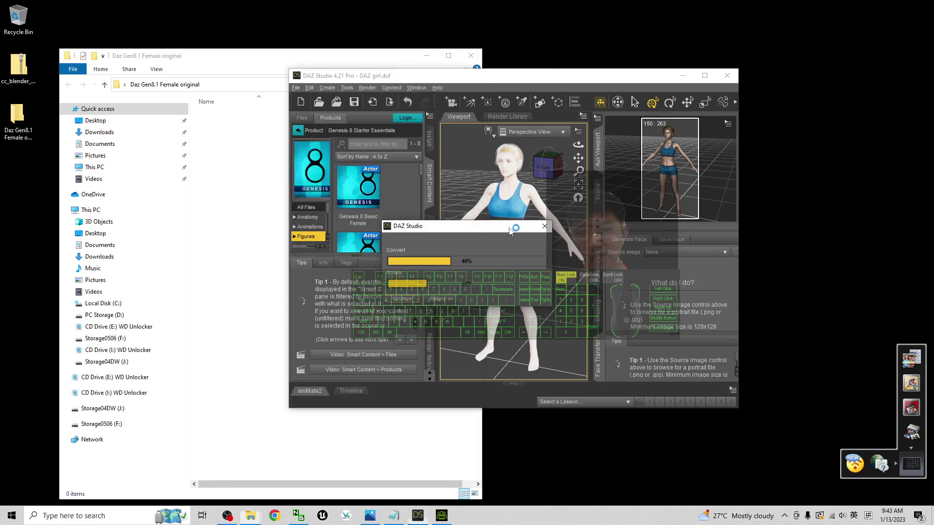
{"action": "left_click", "coordinate": [250, 152]}
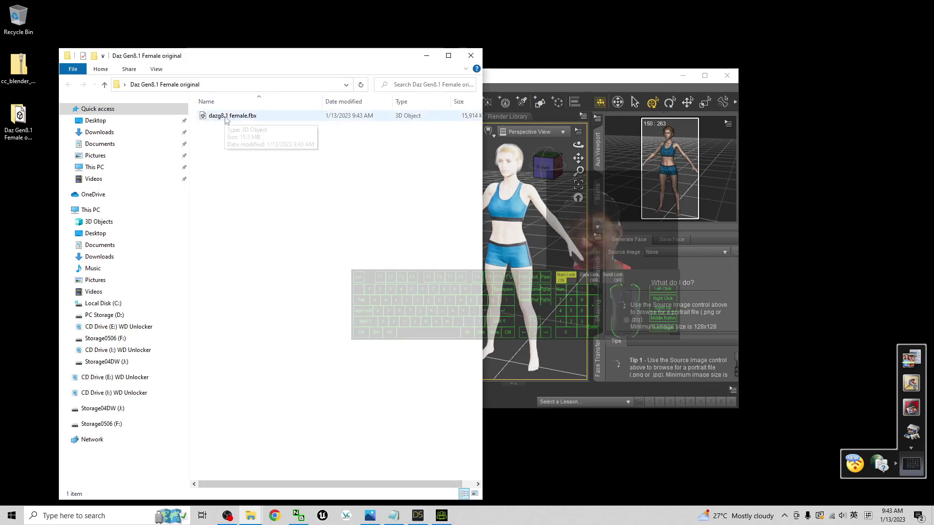
- Minimize DAZ Studio, switch to Character Creator 4, and start the Transformer for a CC3+ character
{"action": "left_click", "coordinate": [604, 81]}
{"action": "key", "text": "super+Down"}
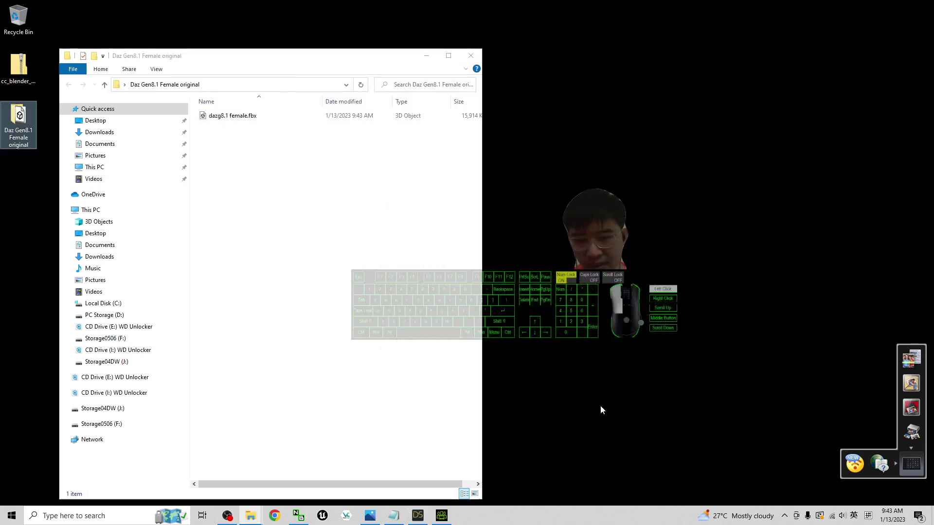
{"action": "left_click", "coordinate": [441, 516]}
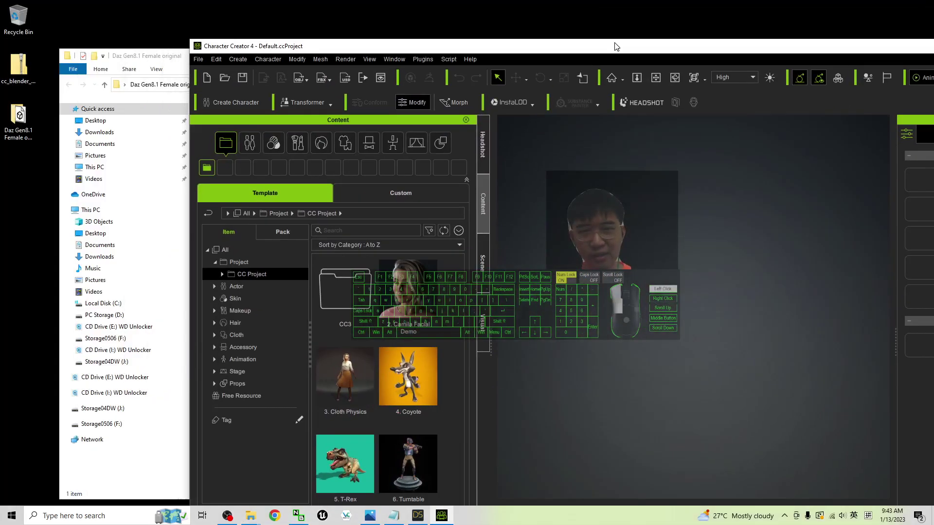
{"action": "left_click", "coordinate": [308, 103]}
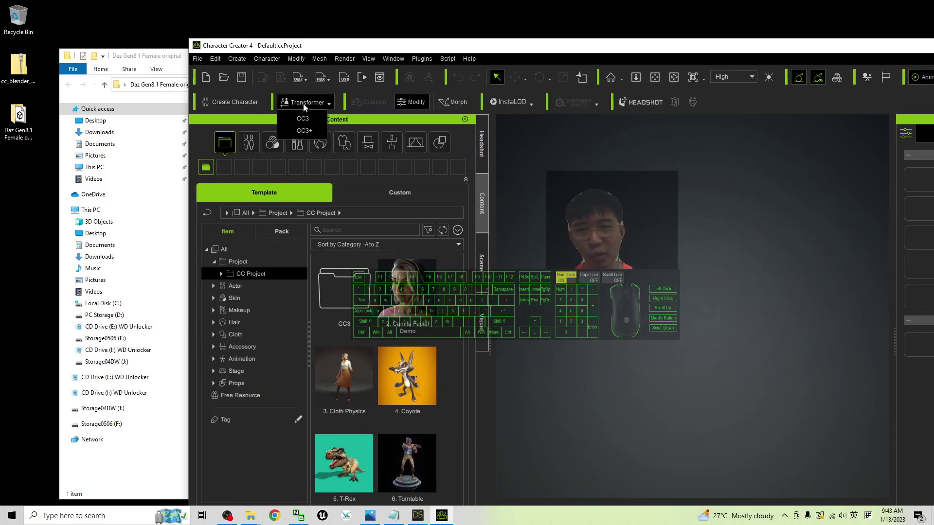
{"action": "left_click", "coordinate": [304, 130]}
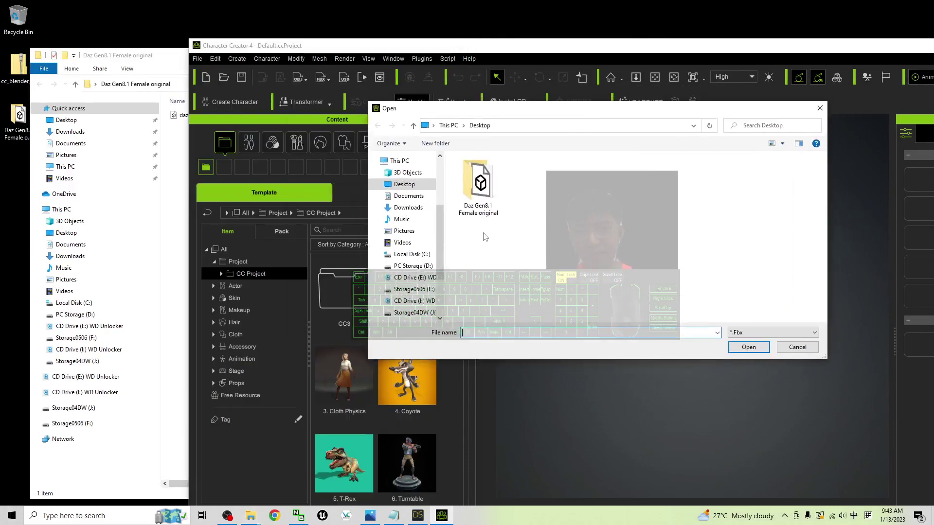
- Open "dazg8.1 female.fbx" from the desktop folder "Daz Gen8.1 Female original" as the character to transform
{"action": "left_click", "coordinate": [175, 146]}
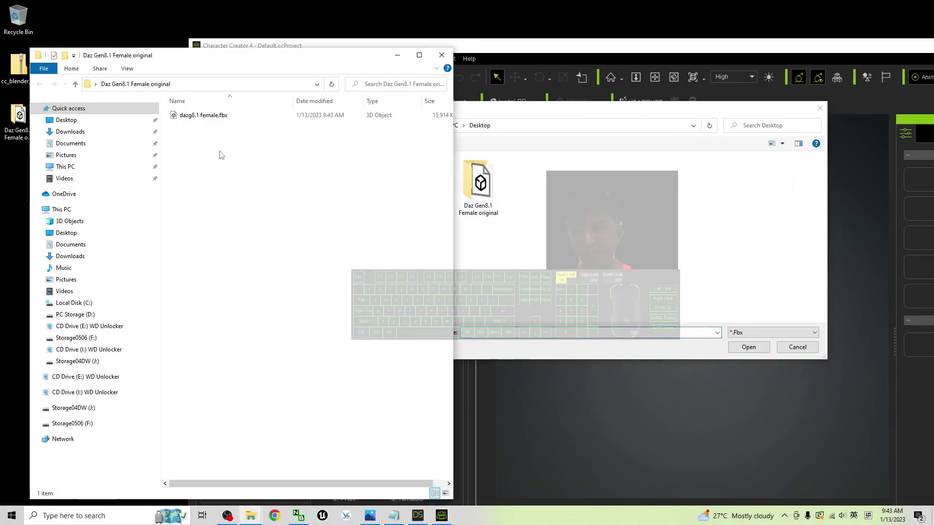
{"action": "left_click", "coordinate": [531, 111]}
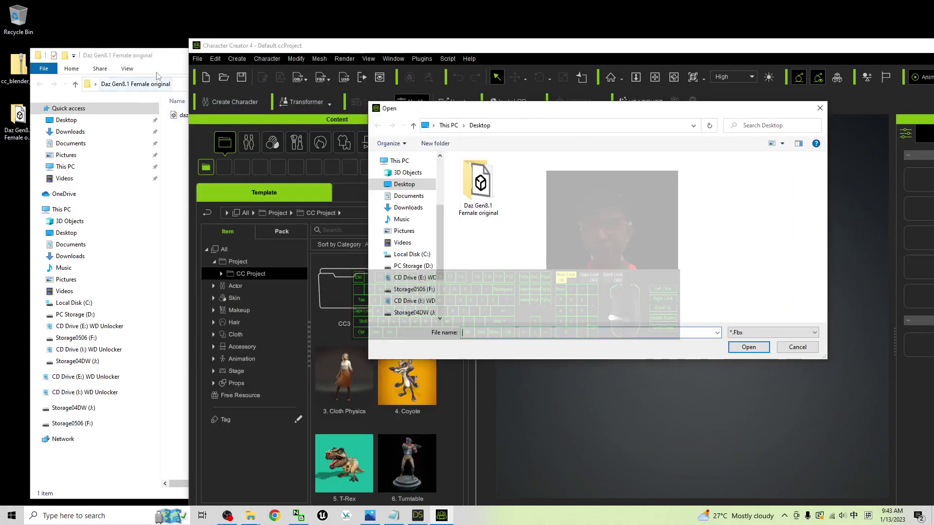
{"action": "double_click", "coordinate": [493, 168]}
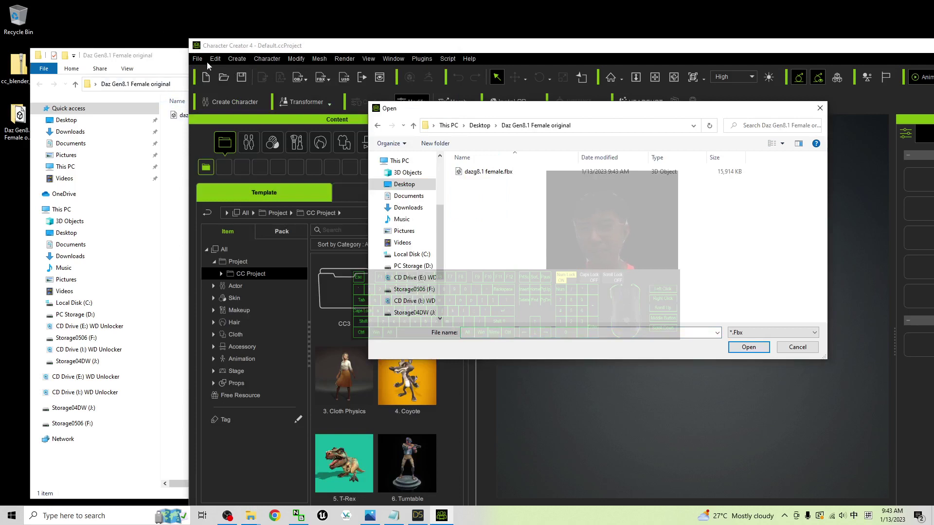
{"action": "left_click_drag", "start_coordinate": [159, 59], "coordinate": [179, 122]}
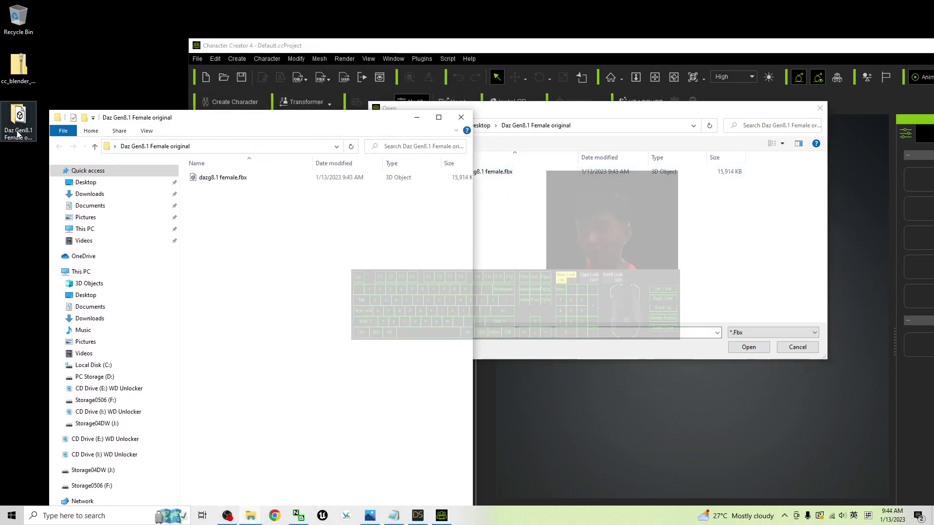
{"action": "left_click", "coordinate": [460, 117]}
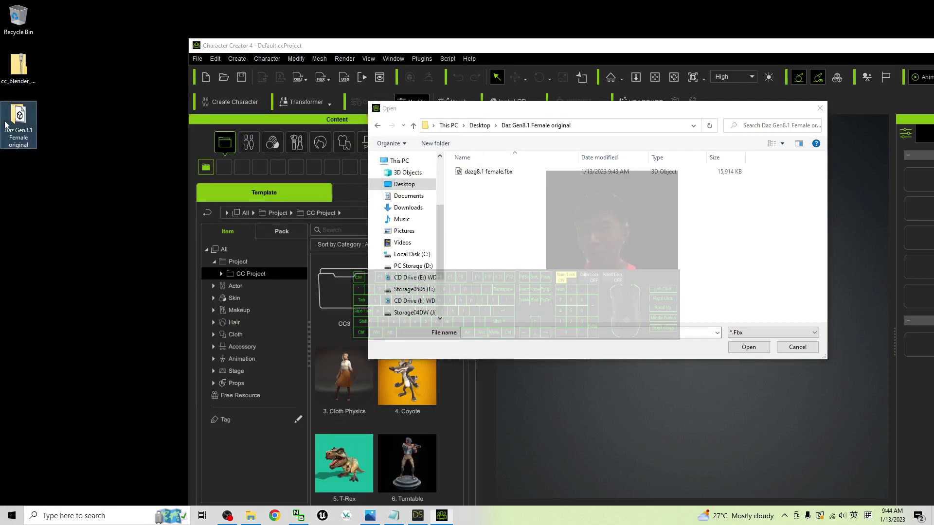
{"action": "double_click", "coordinate": [28, 126]}
{"action": "left_click", "coordinate": [450, 175]}
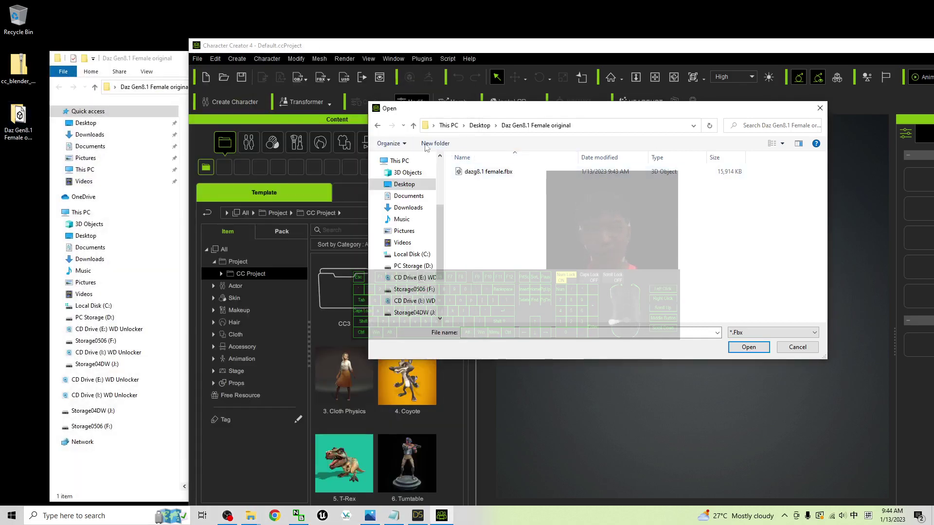
{"action": "double_click", "coordinate": [482, 173]}
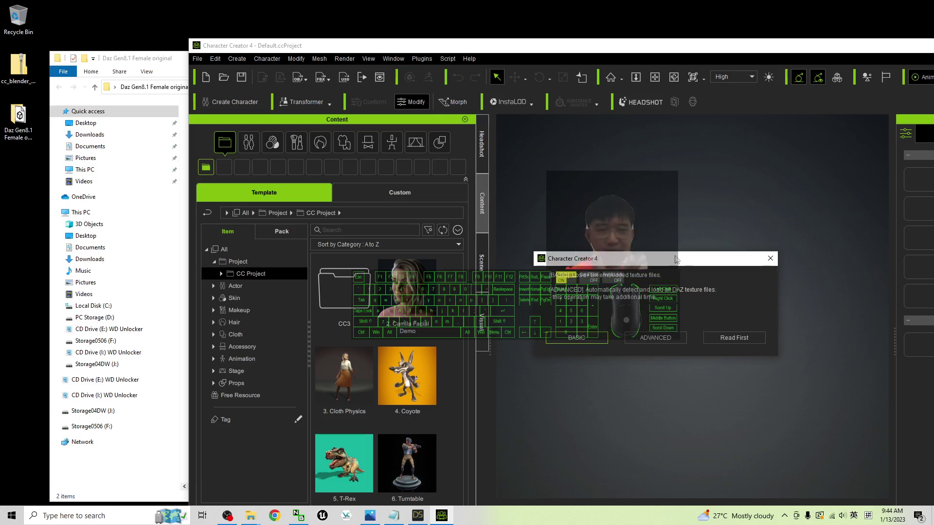
- Choose the Basic texture loading, enable Bake Body Texture with a 1024 maximum size, and confirm the asset import
{"action": "left_click", "coordinate": [577, 338]}
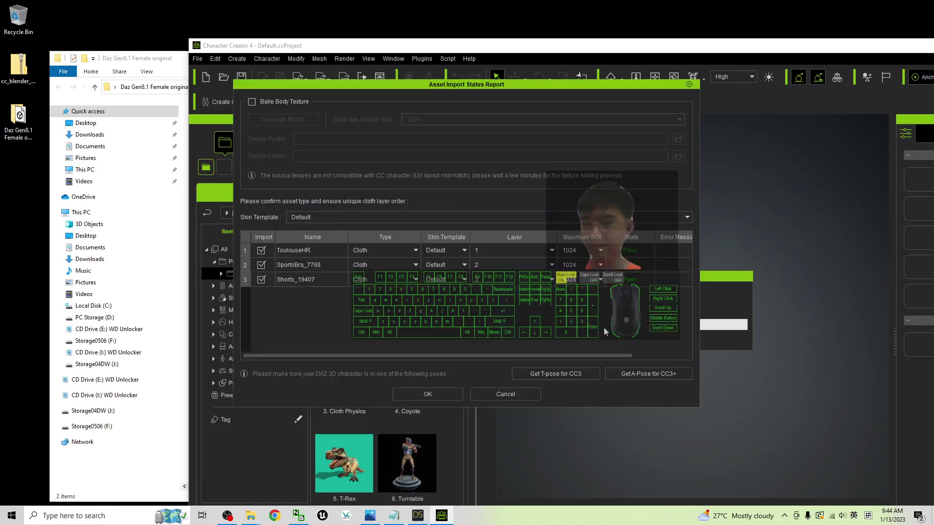
{"action": "left_click", "coordinate": [253, 103]}
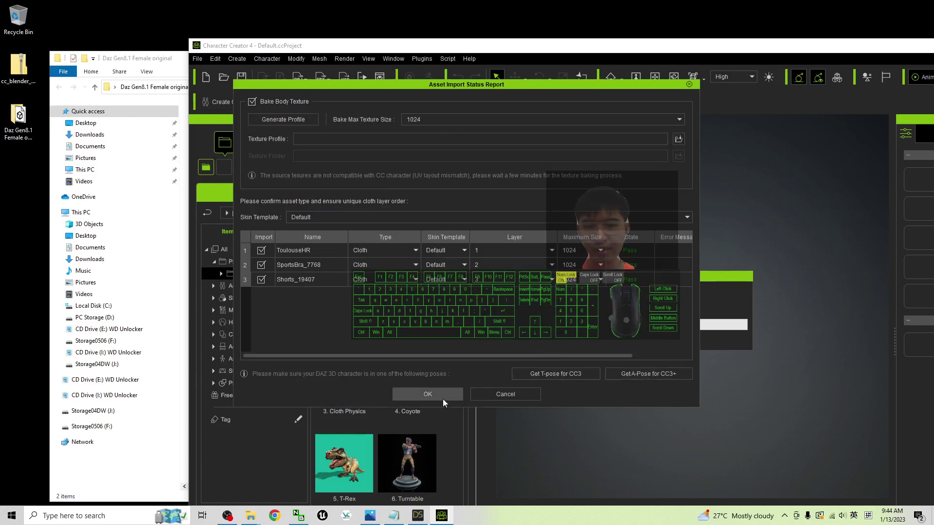
{"action": "left_click", "coordinate": [424, 391]}
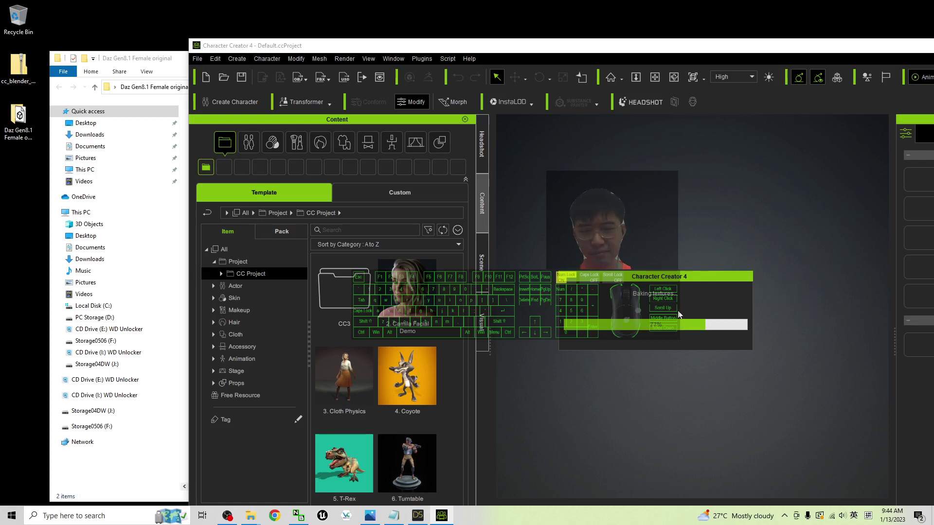
{"action": "left_click", "coordinate": [164, 66]}
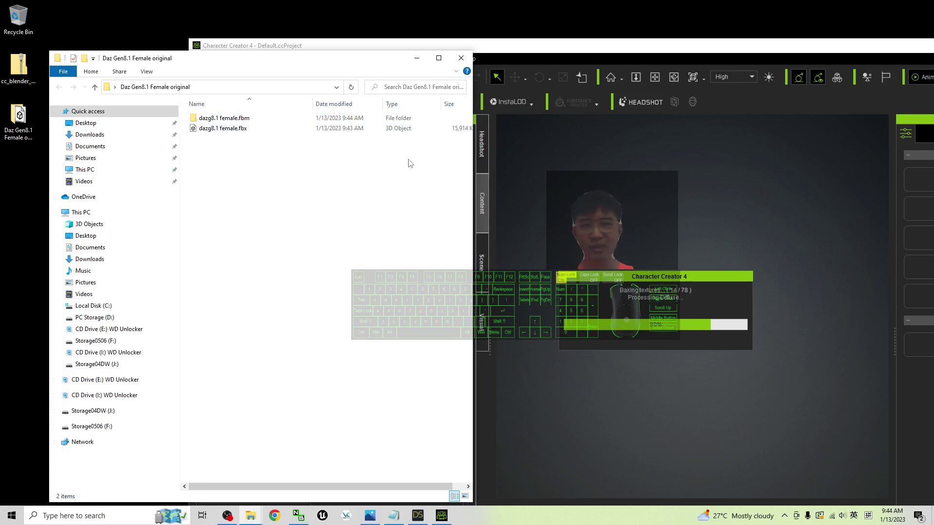
- Bring Character Creator 4 to the front, maximize its window, and view the imported character
{"action": "left_click", "coordinate": [279, 46]}
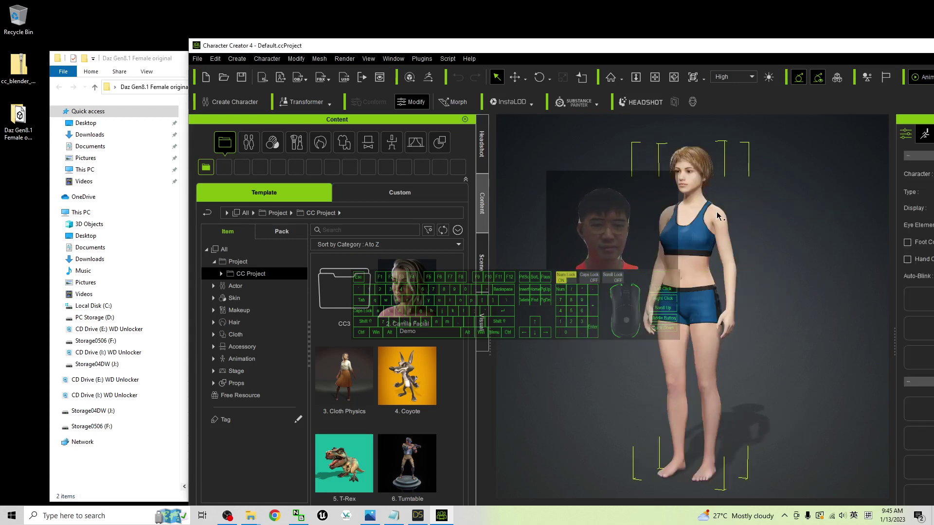
{"action": "left_click_drag", "start_coordinate": [719, 52], "coordinate": [584, 1]}
{"action": "scroll", "coordinate": [560, 358], "scroll_direction": "up", "scroll_amount": 5}
{"action": "scroll", "coordinate": [559, 357], "scroll_direction": "down", "scroll_amount": 5}
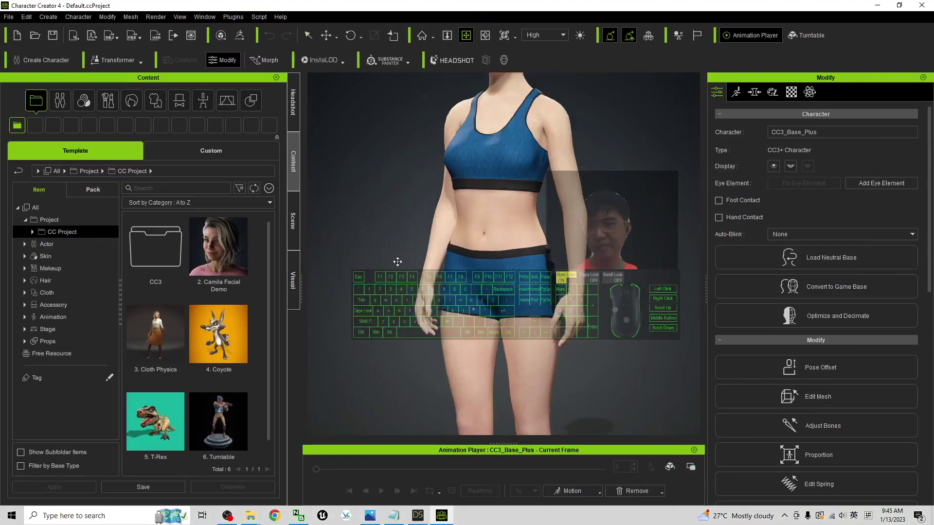
- Apply the T-Pose from the Calibration poses to the character
{"action": "left_click", "coordinate": [202, 102]}
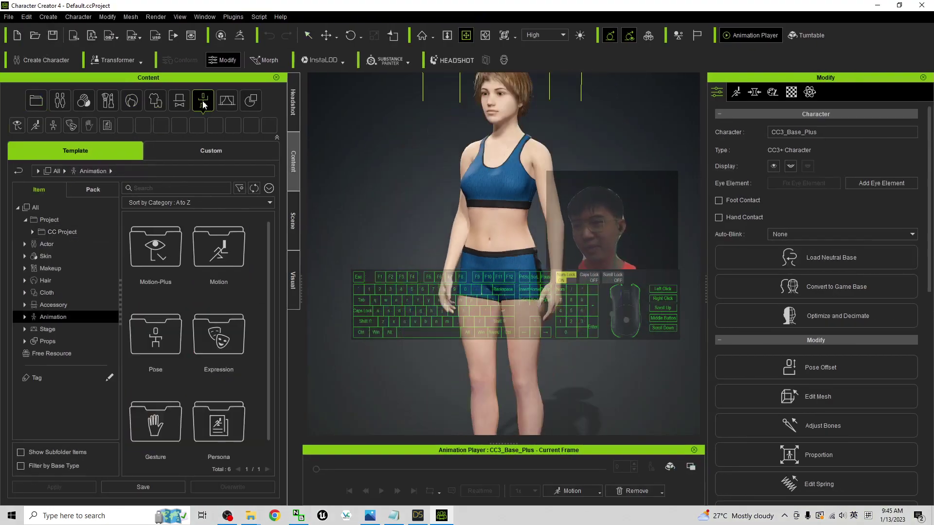
{"action": "left_click", "coordinate": [208, 104]}
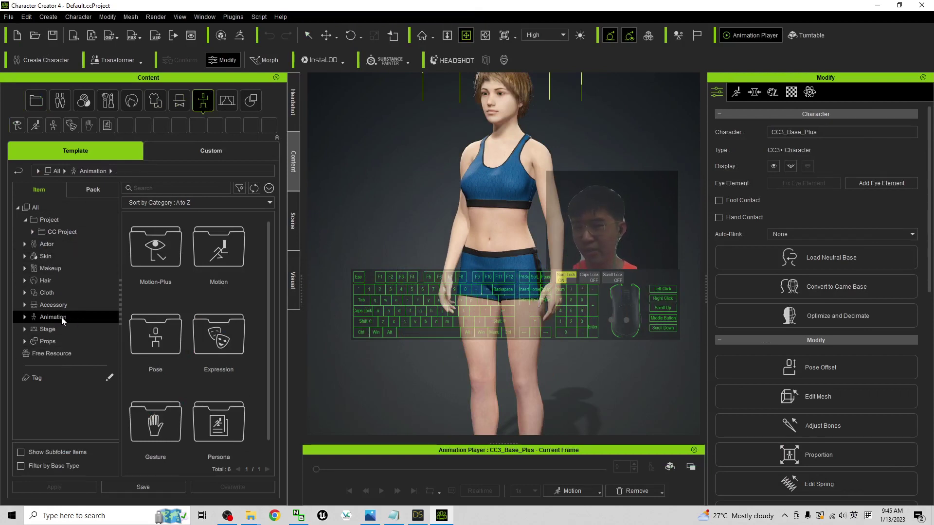
{"action": "left_click", "coordinate": [23, 320]}
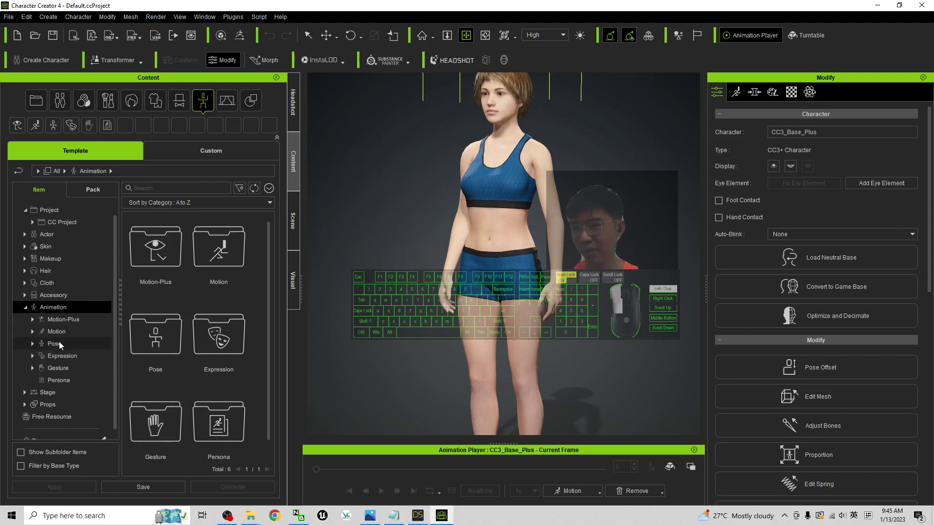
{"action": "left_click", "coordinate": [60, 341]}
{"action": "double_click", "coordinate": [157, 332]}
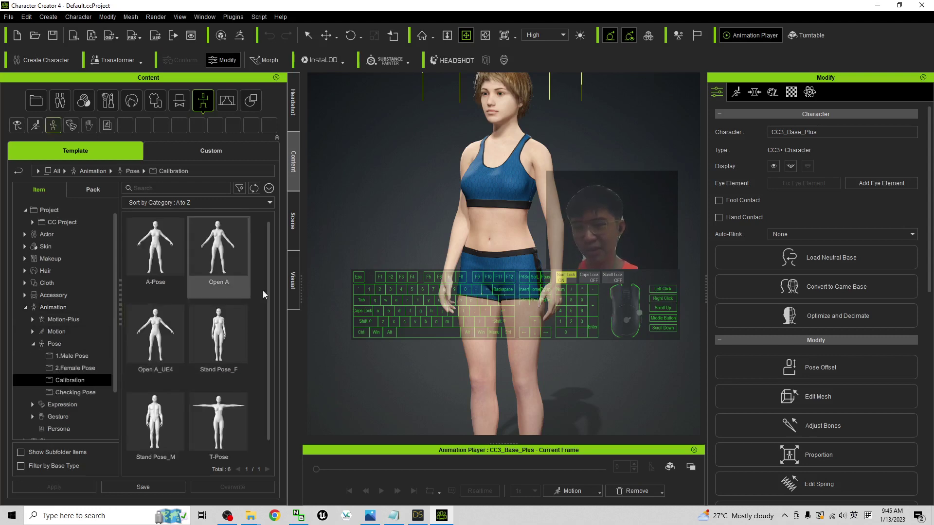
{"action": "left_click_drag", "start_coordinate": [219, 413], "coordinate": [535, 246]}
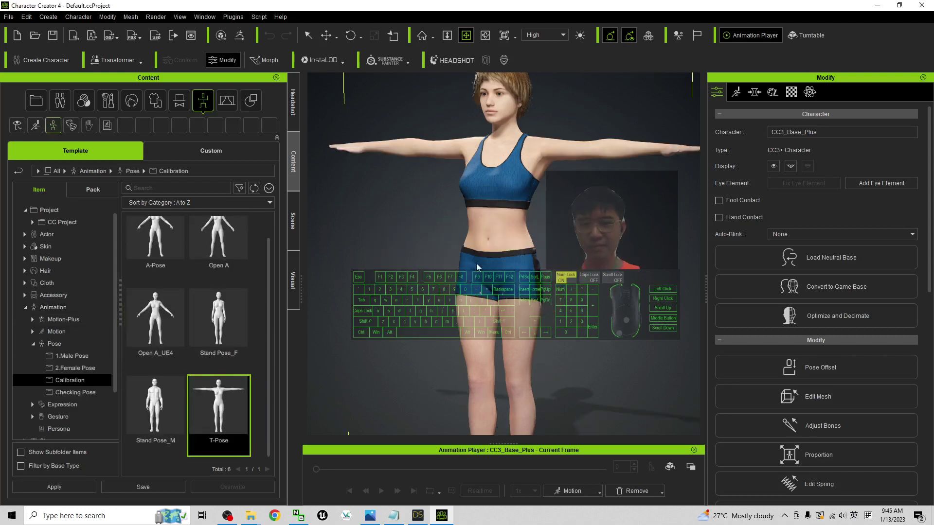
- Examine the posed character's shorts up close around the crotch and leg hems for mesh defects
{"action": "scroll", "coordinate": [588, 263], "scroll_direction": "up", "scroll_amount": 3}
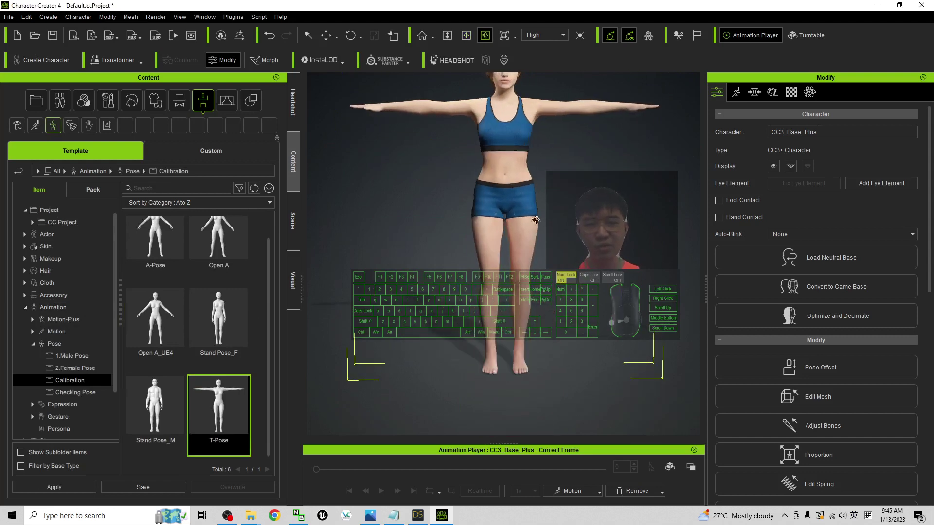
{"action": "scroll", "coordinate": [564, 267], "scroll_direction": "down", "scroll_amount": 3}
{"action": "scroll", "coordinate": [542, 272], "scroll_direction": "up", "scroll_amount": 3}
{"action": "scroll", "coordinate": [543, 272], "scroll_direction": "up", "scroll_amount": 10}
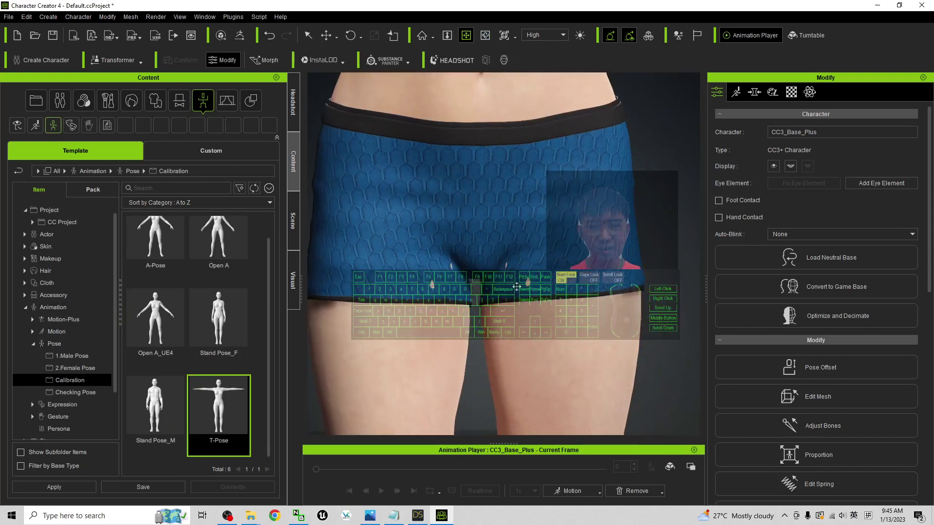
{"action": "key", "text": "c"}
{"action": "left_click_drag", "start_coordinate": [517, 287], "coordinate": [534, 281]}
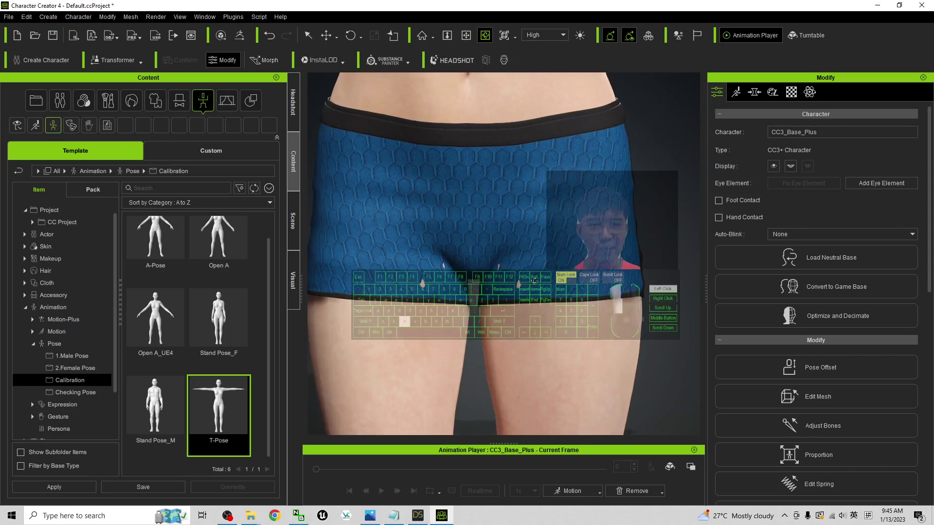
{"action": "scroll", "coordinate": [596, 267], "scroll_direction": "down", "scroll_amount": 2}
- Select the shorts and start editing their mesh in Sculpt mode
{"action": "key", "text": "q"}
{"action": "left_click", "coordinate": [572, 258]}
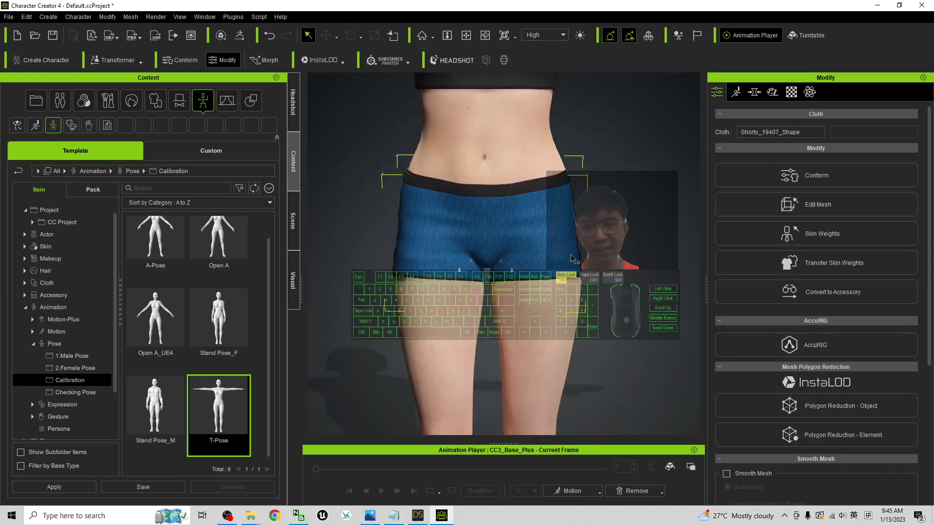
{"action": "scroll", "coordinate": [554, 179], "scroll_direction": "up", "scroll_amount": 4}
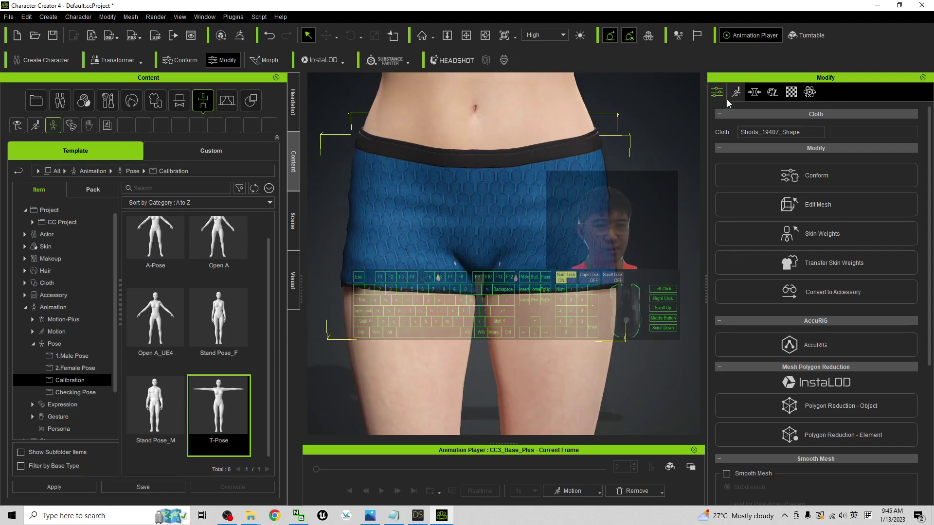
{"action": "left_click", "coordinate": [842, 214]}
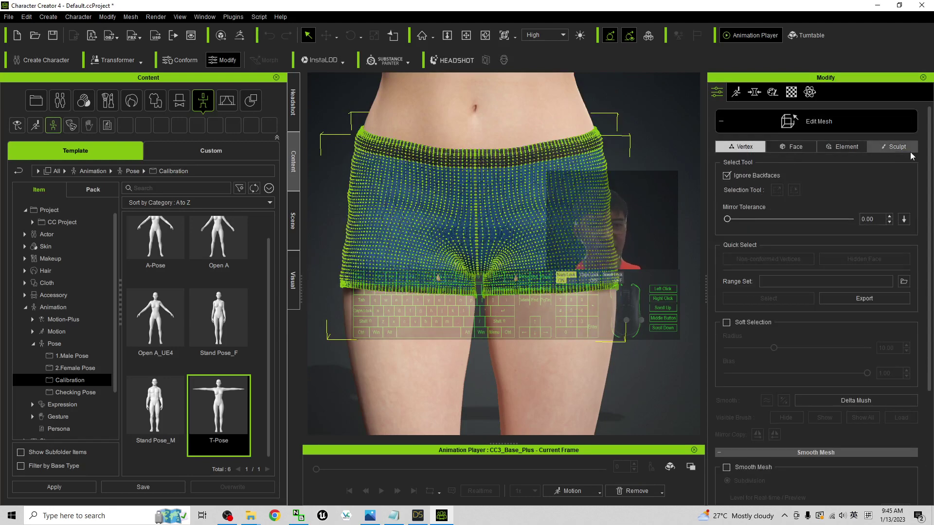
{"action": "left_click", "coordinate": [903, 148]}
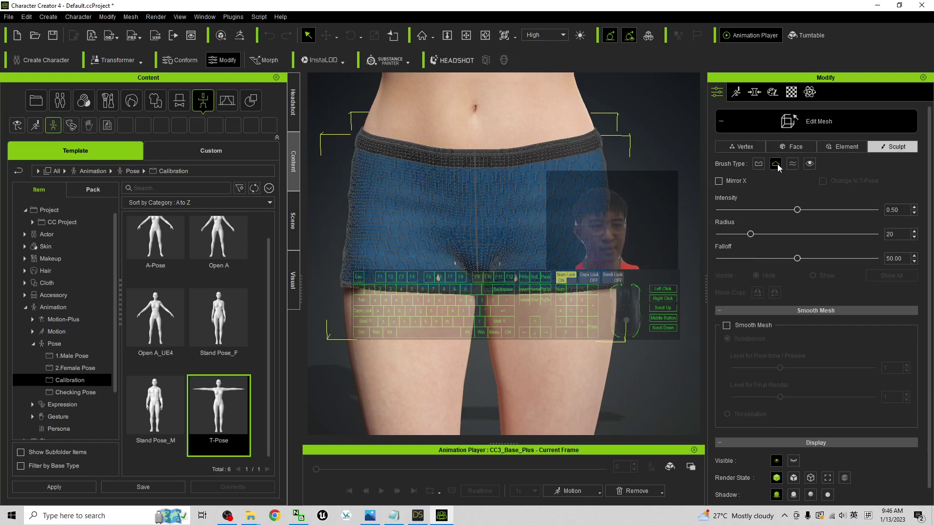
- Sculpt away the two small spikes near the crotch of the shorts, finish mesh editing, and check the whole character
{"action": "scroll", "coordinate": [459, 281], "scroll_direction": "up", "scroll_amount": 3}
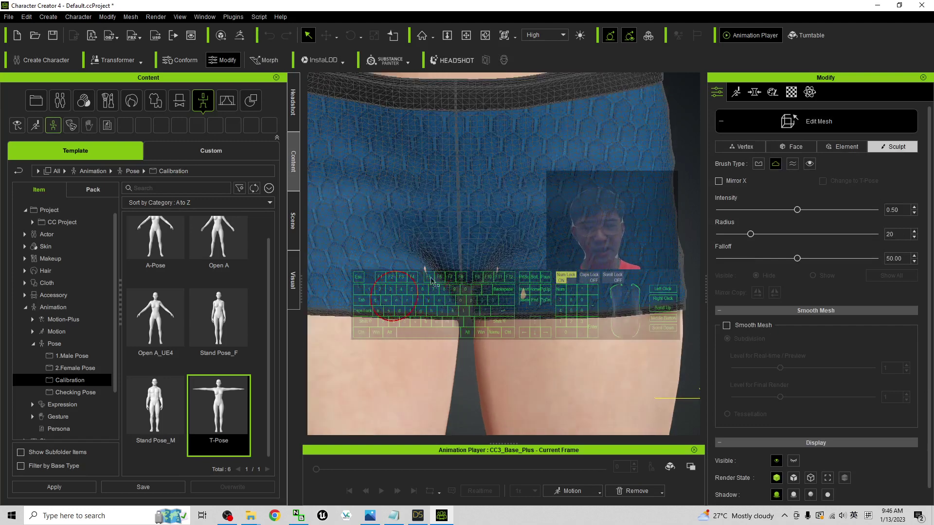
{"action": "left_click", "coordinate": [506, 284]}
{"action": "scroll", "coordinate": [558, 286], "scroll_direction": "down", "scroll_amount": 5}
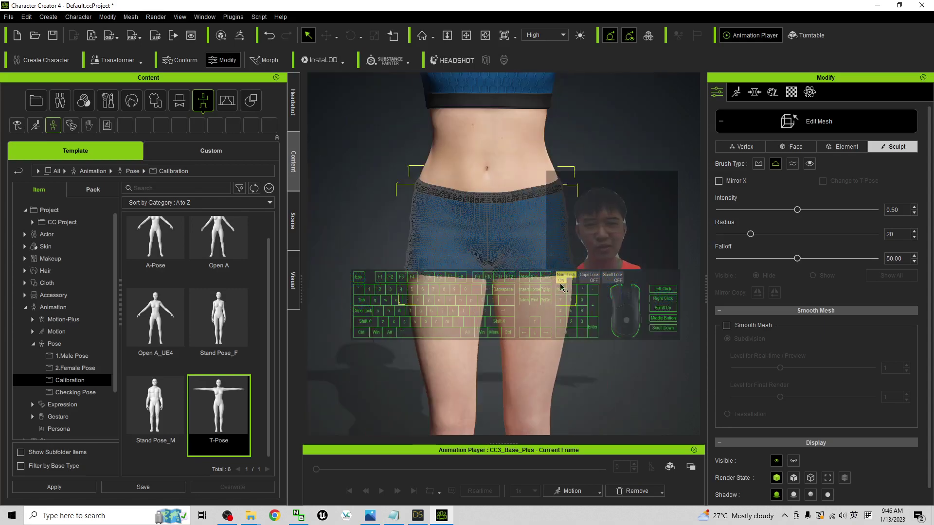
{"action": "left_click", "coordinate": [841, 127]}
{"action": "scroll", "coordinate": [586, 268], "scroll_direction": "down", "scroll_amount": 5}
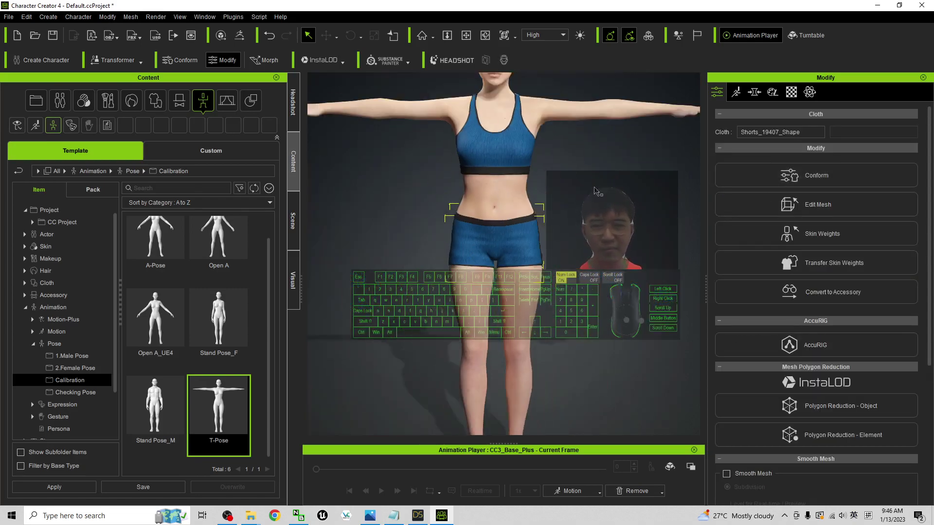
{"action": "key", "text": "c"}
{"action": "left_click_drag", "start_coordinate": [586, 268], "coordinate": [456, 218]}
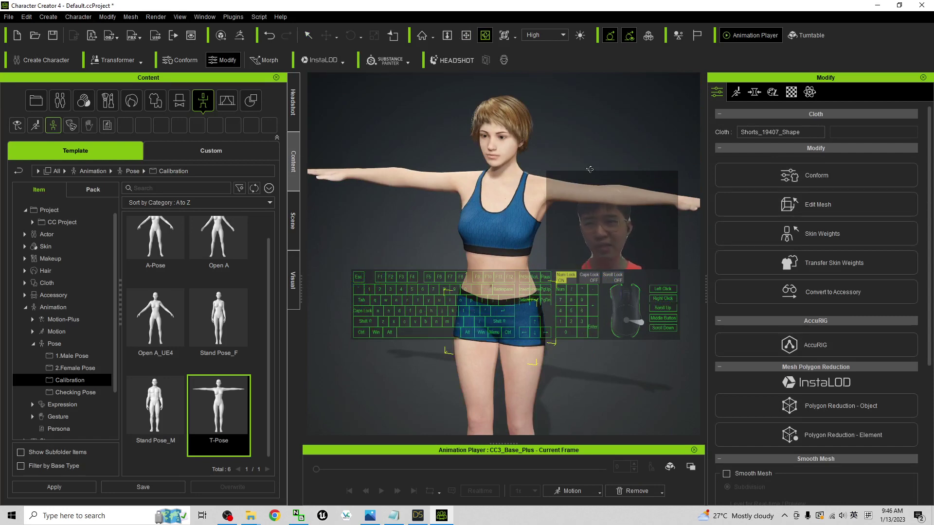
{"action": "left_click_drag", "start_coordinate": [573, 231], "coordinate": [623, 227]}
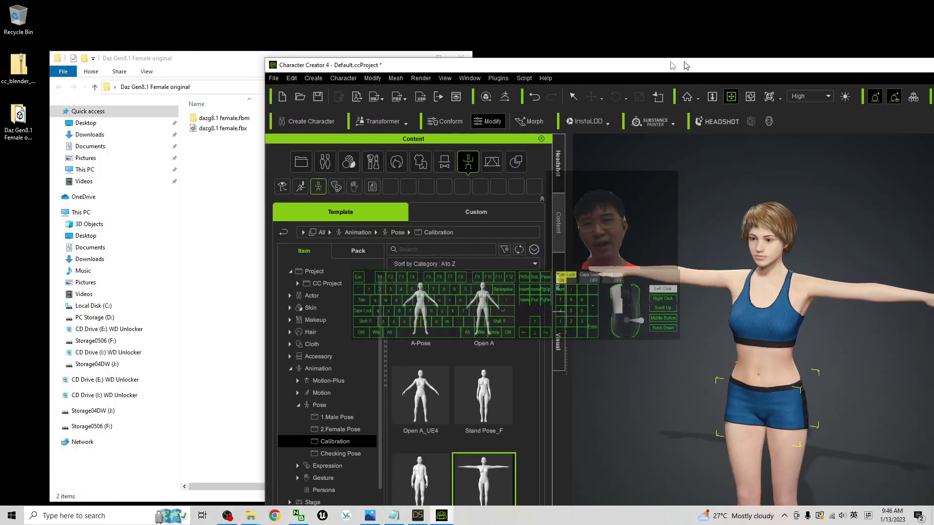
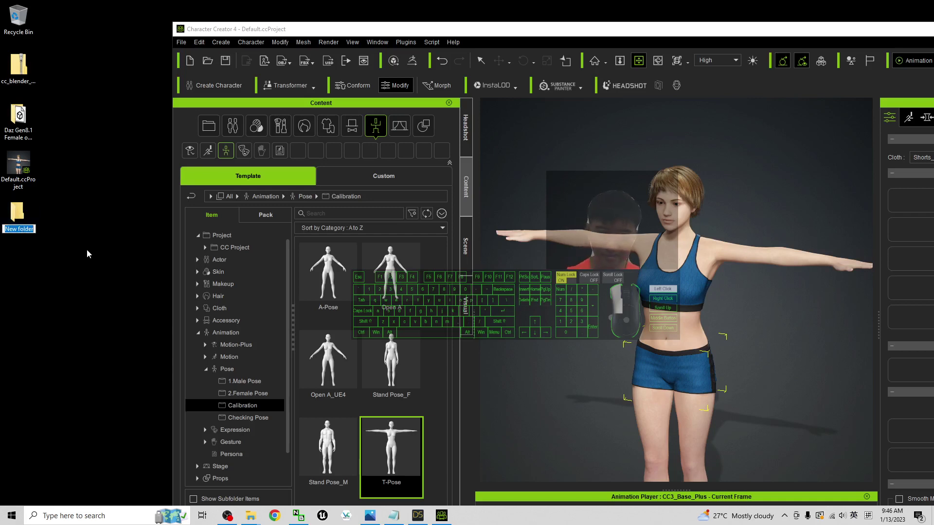
- Name the new desktop folder "DazGen8.1 converted by CC4" and open it
{"action": "type", "text": "DazGe"}
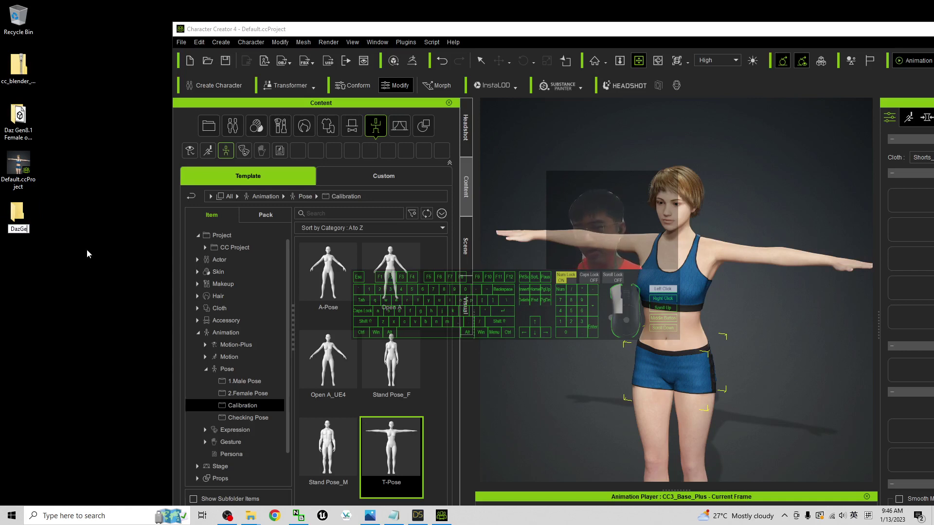
{"action": "type", "text": "n8.1"}
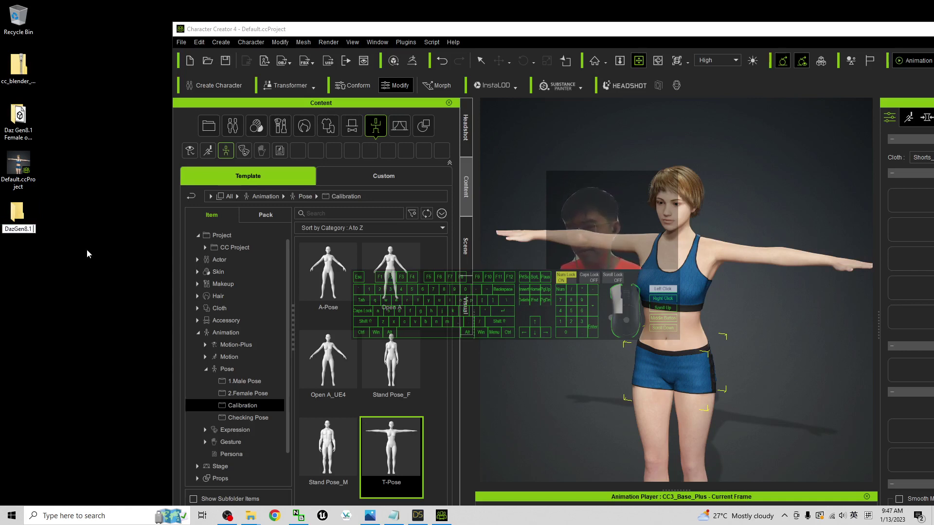
{"action": "type", "text": " converted by"}
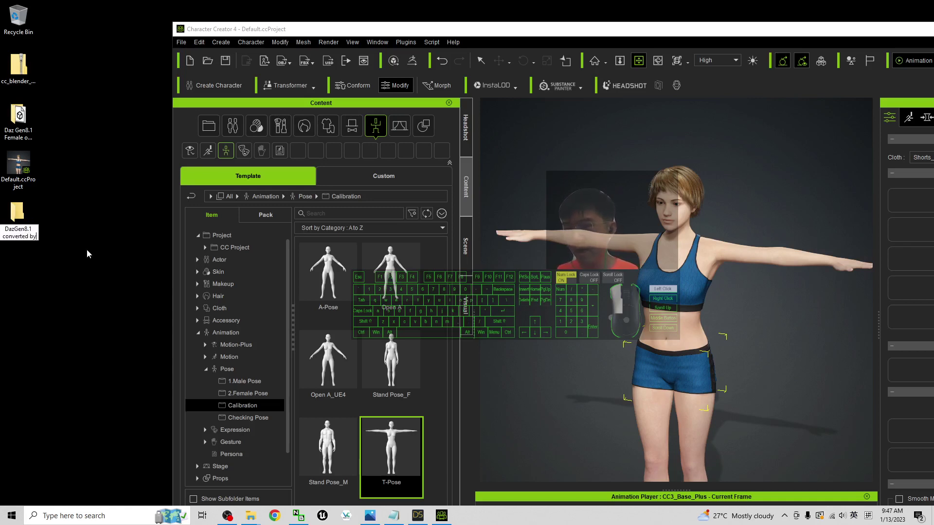
{"action": "type", "text": " CC4"}
{"action": "key", "text": "Return"}
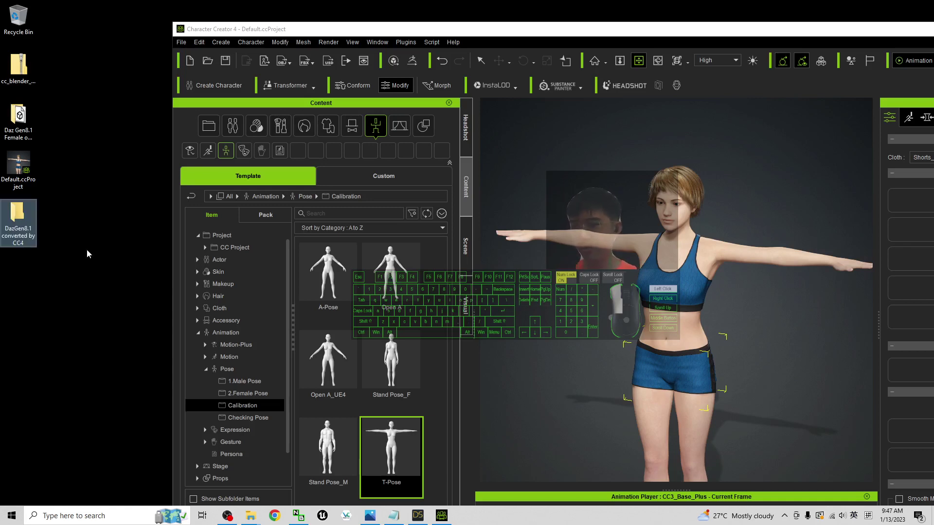
{"action": "double_click", "coordinate": [18, 216]}
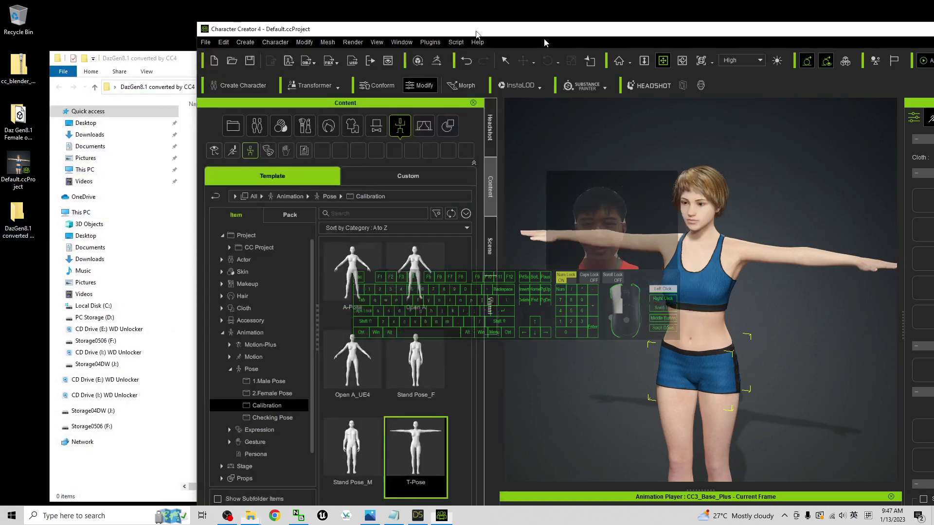
- Move the Character Creator 4 window beside the empty folder and open the FBX export settings for the character
{"action": "left_click_drag", "start_coordinate": [518, 29], "coordinate": [713, 43]}
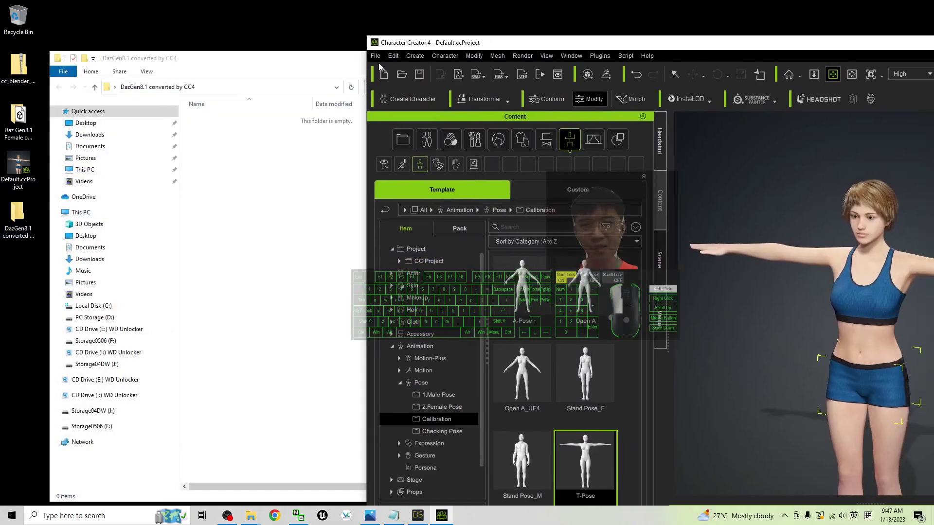
{"action": "left_click", "coordinate": [376, 57]}
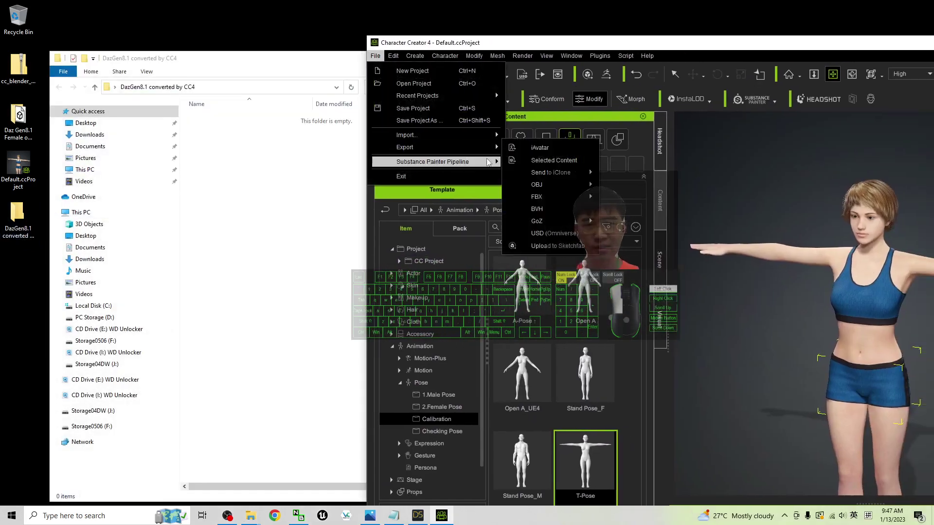
{"action": "mouse_move", "coordinate": [559, 197]}
{"action": "left_click", "coordinate": [639, 210]}
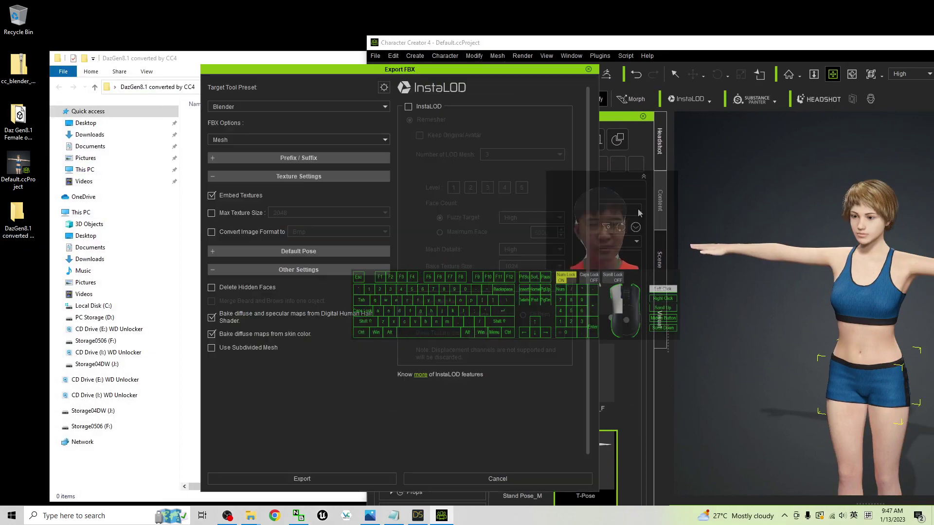
{"action": "left_click", "coordinate": [370, 516]}
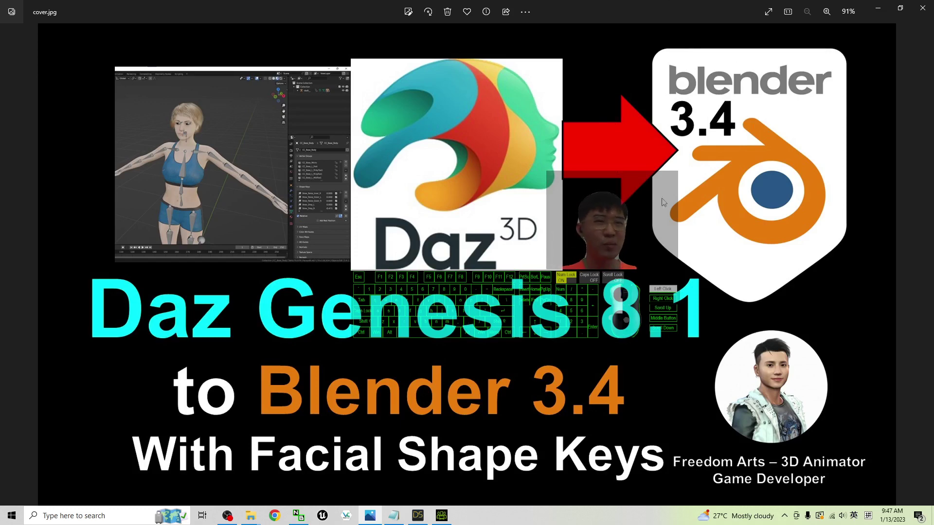
{"action": "left_click", "coordinate": [878, 8]}
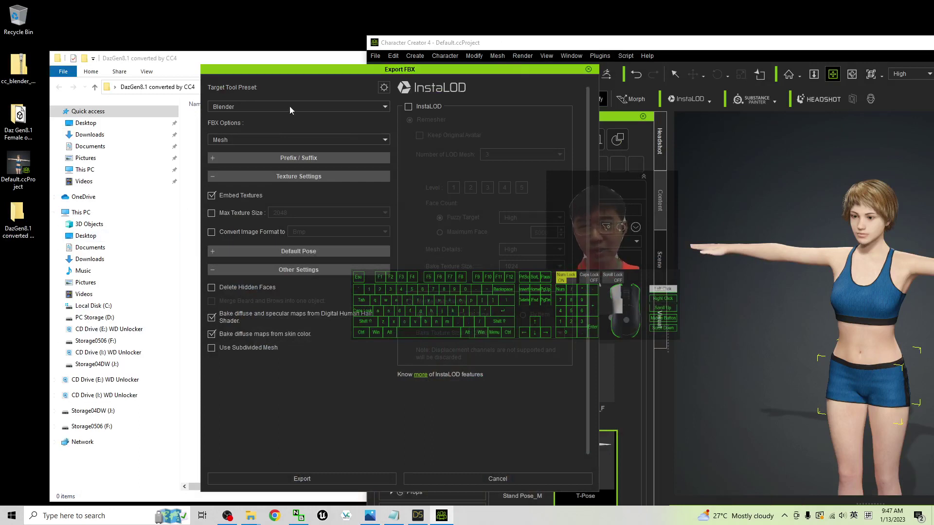
- Set the target tool preset to Blender and the FBX option to Mesh, and proceed to choosing the save location
{"action": "left_click", "coordinate": [236, 107]}
{"action": "left_click", "coordinate": [243, 155]}
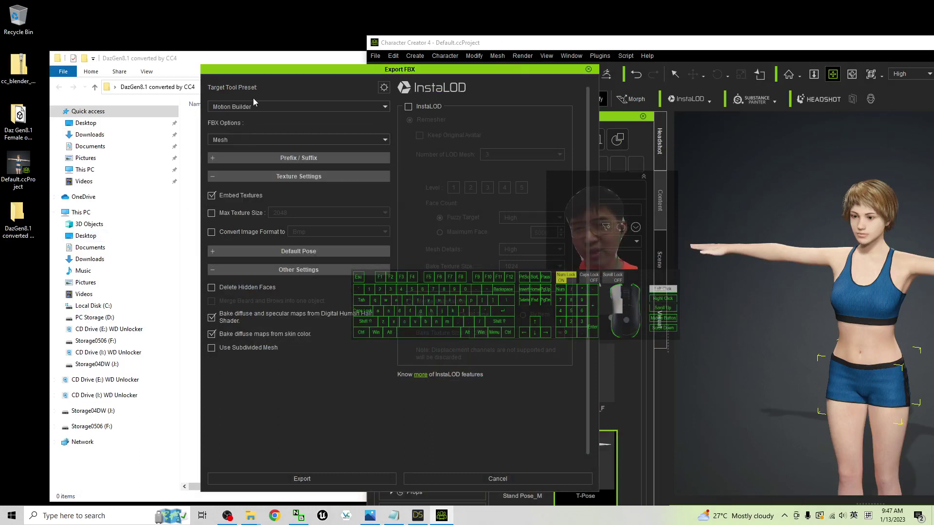
{"action": "left_click", "coordinate": [253, 105]}
{"action": "left_click", "coordinate": [229, 162]}
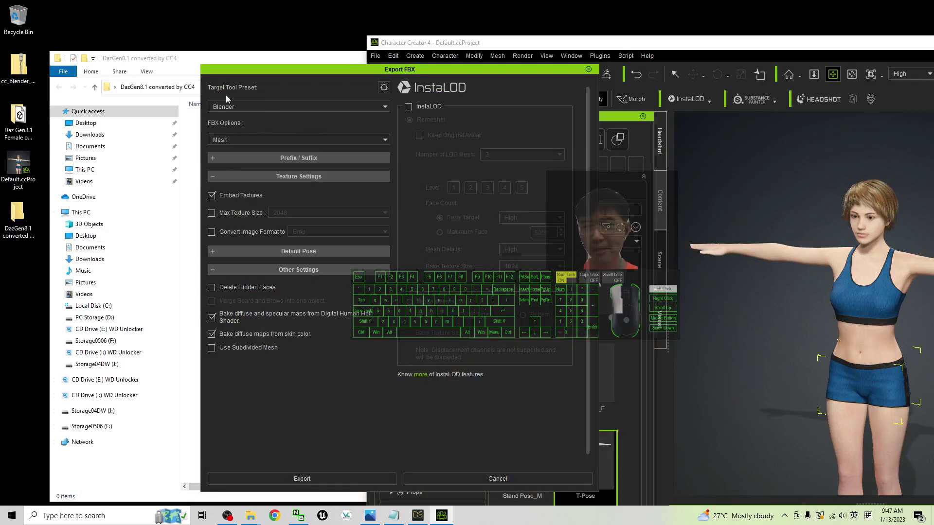
{"action": "left_click", "coordinate": [235, 139]}
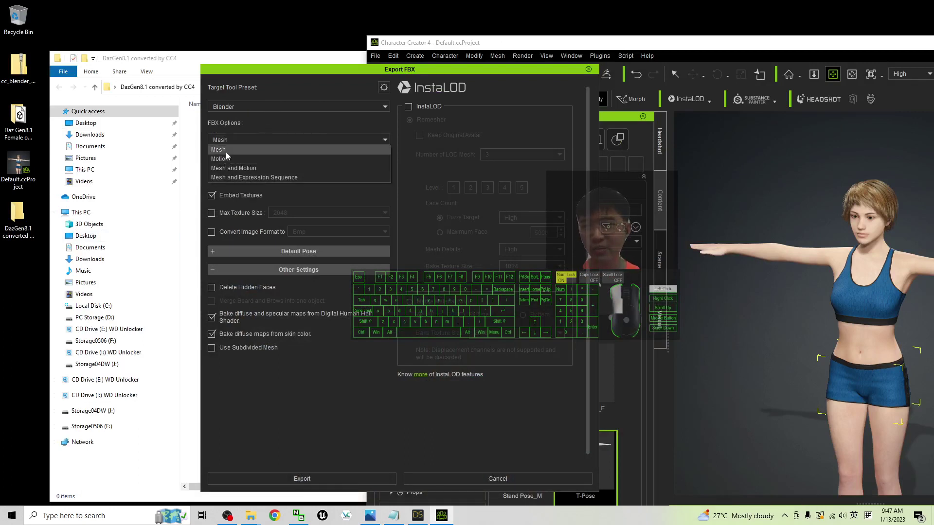
{"action": "left_click", "coordinate": [226, 150]}
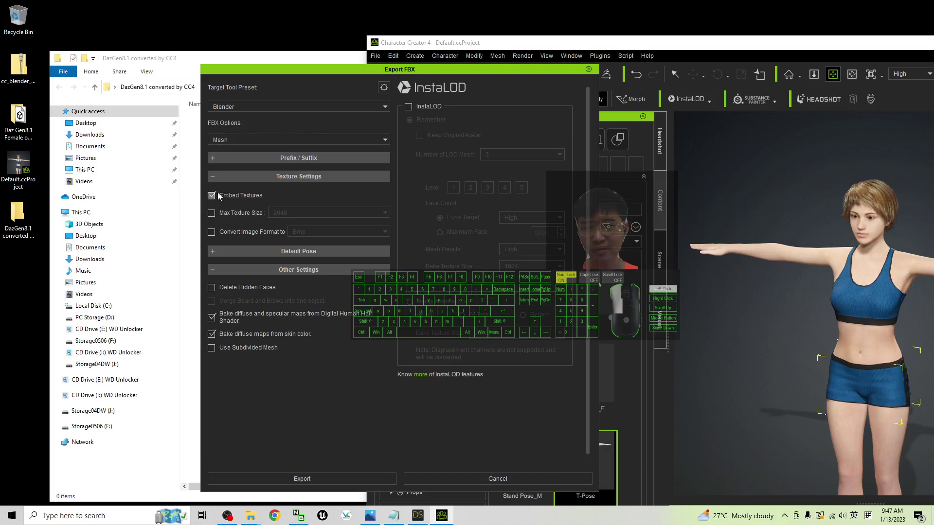
{"action": "left_click", "coordinate": [312, 481]}
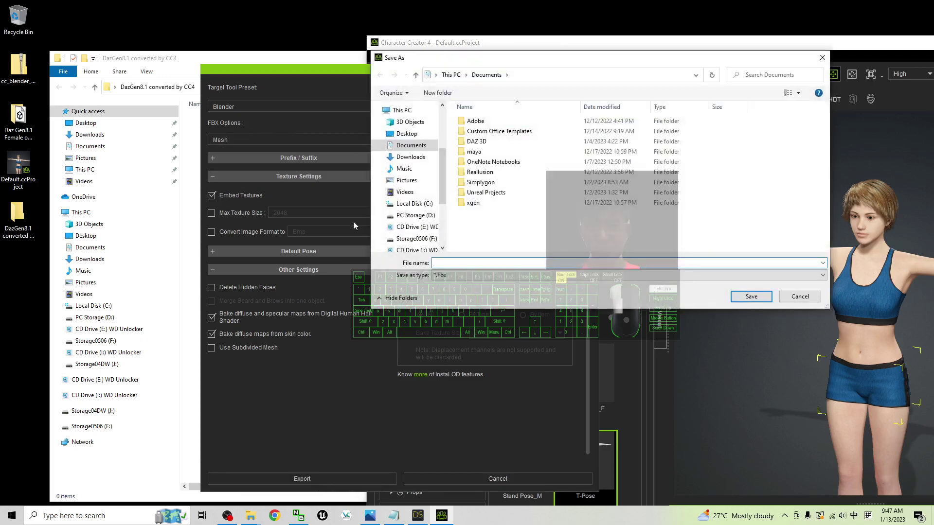
- Export the FBX into the desktop folder "DazGen8.1 converted by CC4" under the file name "DazG8.1 Female 01"
{"action": "left_click", "coordinate": [412, 135]}
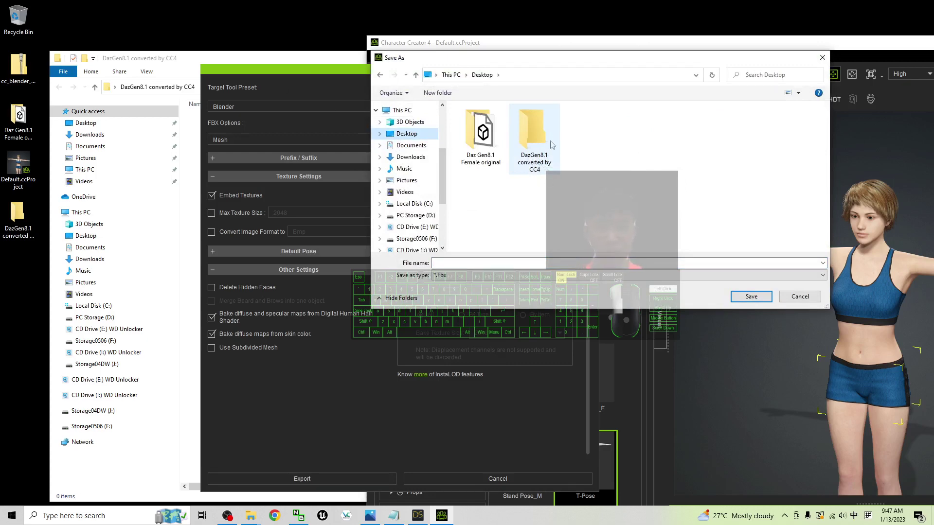
{"action": "double_click", "coordinate": [534, 132]}
{"action": "left_click", "coordinate": [472, 263]}
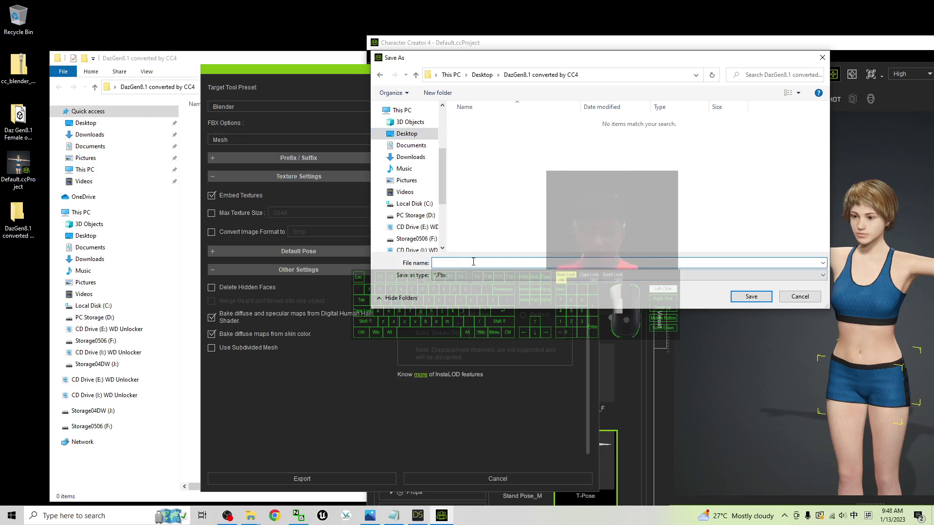
{"action": "type", "text": "Daz"}
{"action": "key", "text": "shift"}
{"action": "type", "text": "G8.1 Female 01"}
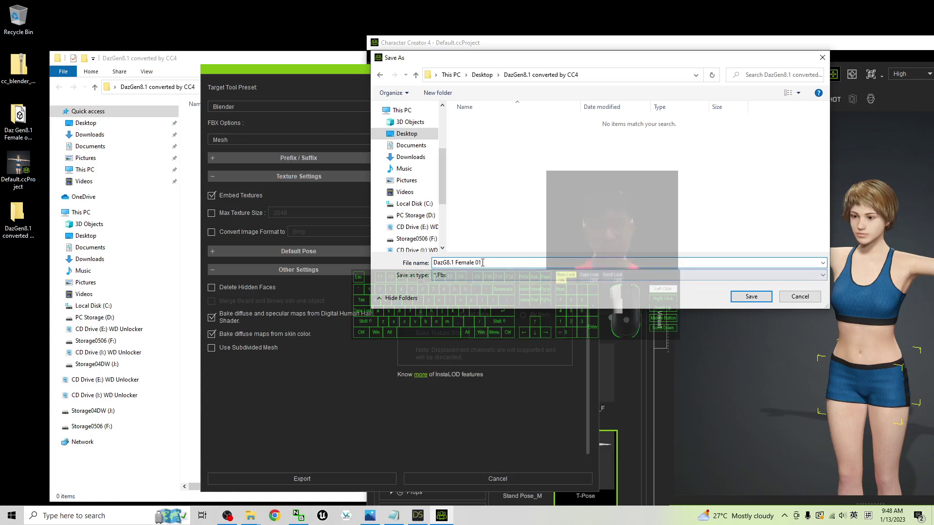
{"action": "left_click", "coordinate": [763, 299]}
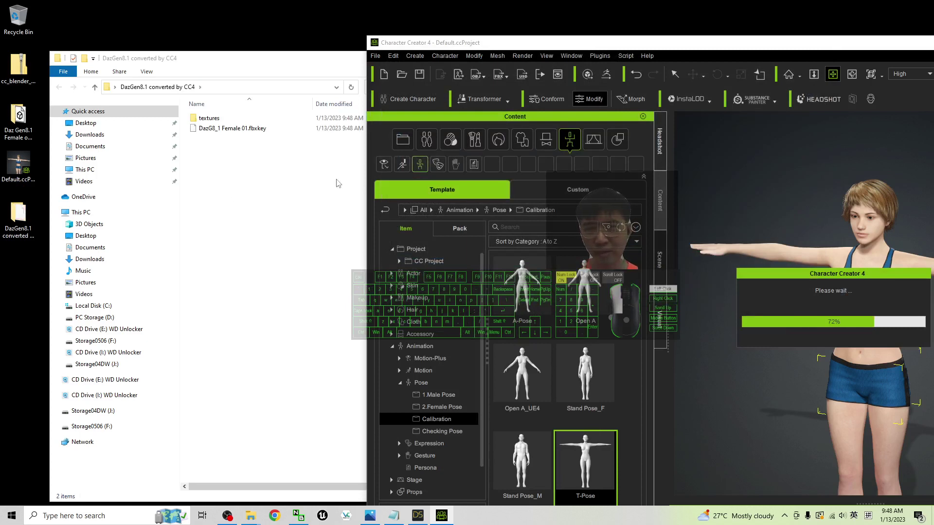
- Check the exported FBX file in the folder and minimise Character Creator 4 so only the folder window remains
{"action": "left_click", "coordinate": [257, 179]}
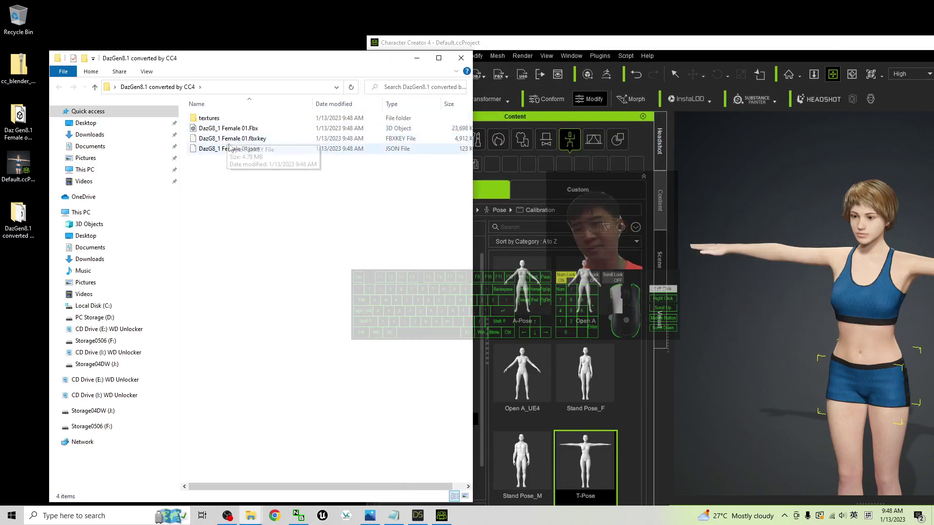
{"action": "left_click", "coordinate": [246, 130]}
{"action": "left_click_drag", "start_coordinate": [756, 47], "coordinate": [170, 63]}
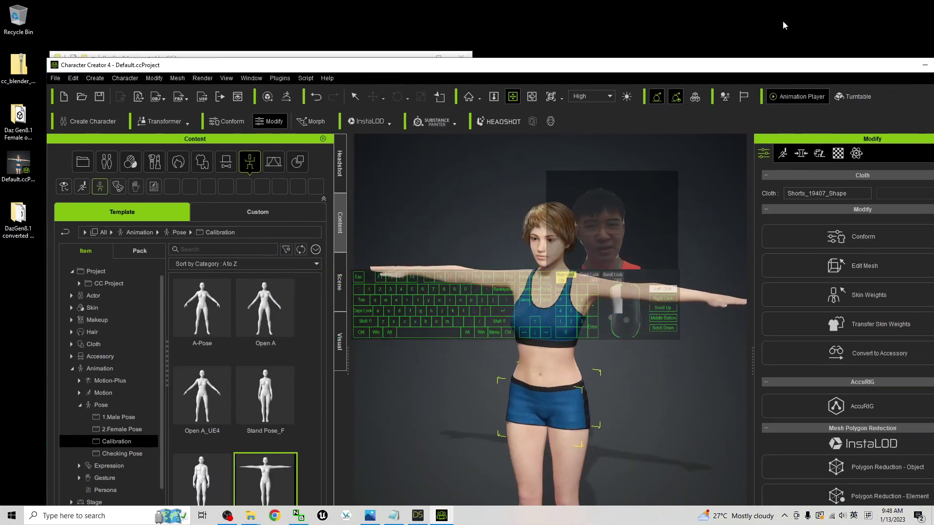
{"action": "double_click", "coordinate": [879, 68]}
{"action": "left_click", "coordinate": [877, 7]}
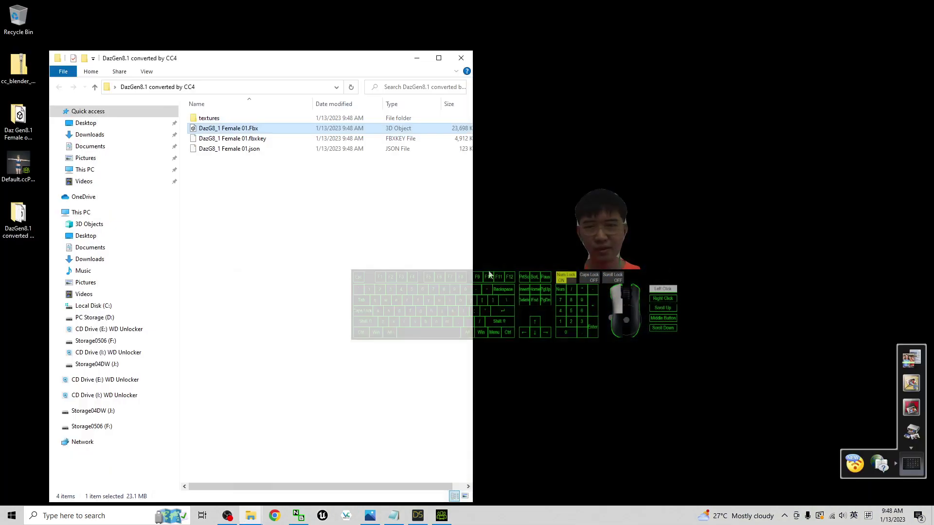
{"action": "left_click_drag", "start_coordinate": [260, 63], "coordinate": [276, 45]}
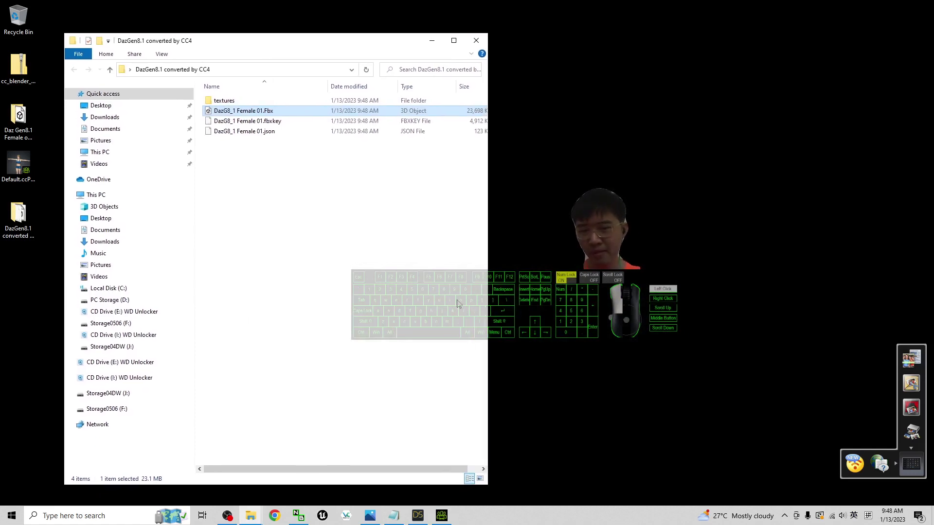
- Search Windows for "blender" and launch Blender 3.4
{"action": "left_click", "coordinate": [108, 518]}
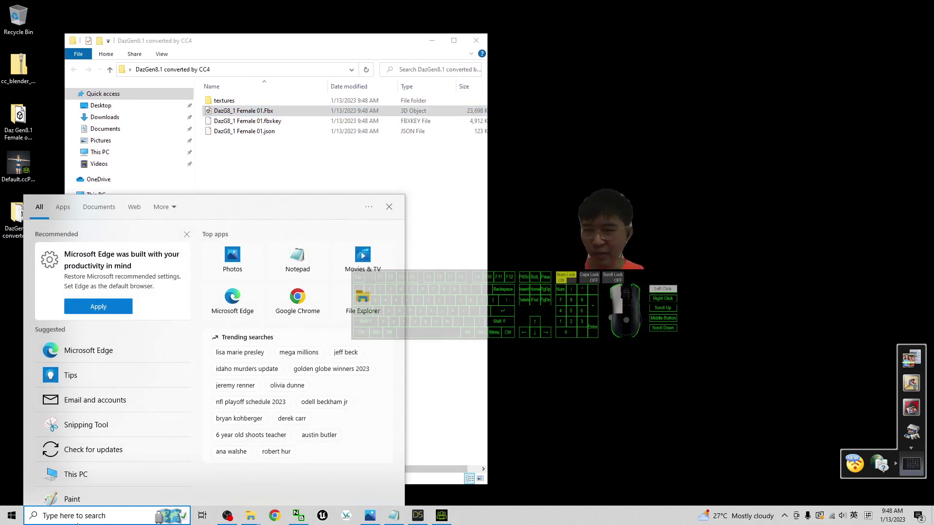
{"action": "type", "text": "blender"}
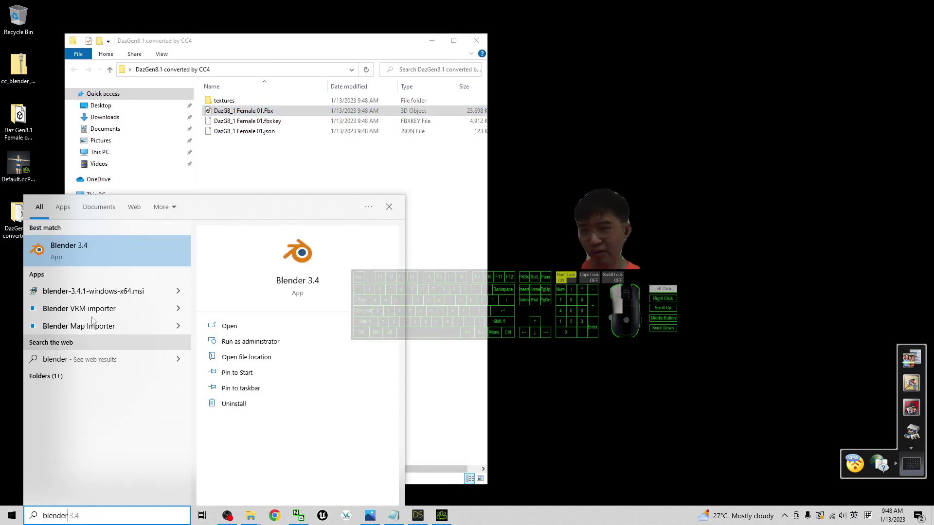
{"action": "left_click", "coordinate": [91, 253]}
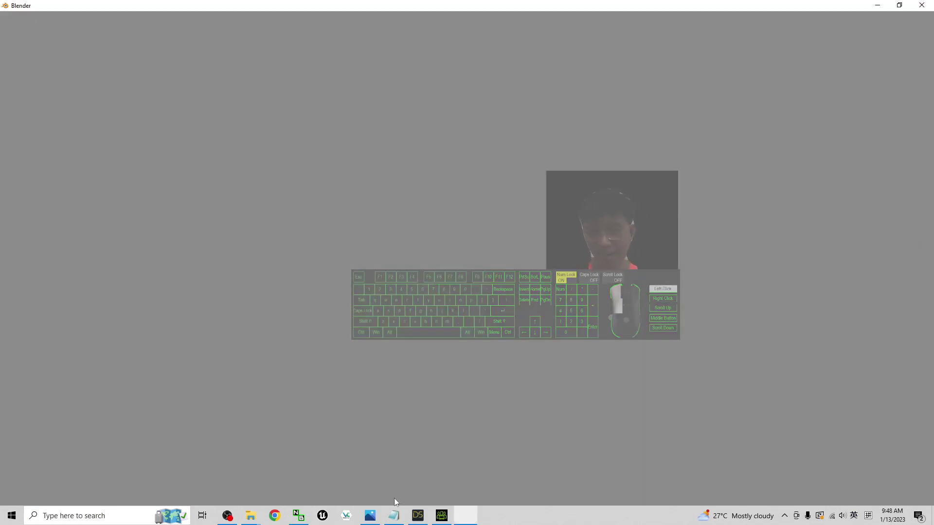
- Review the official and alternative download links for cc_blender_tools-main.zip in notes.txt, then put the notes away
{"action": "left_click", "coordinate": [394, 515]}
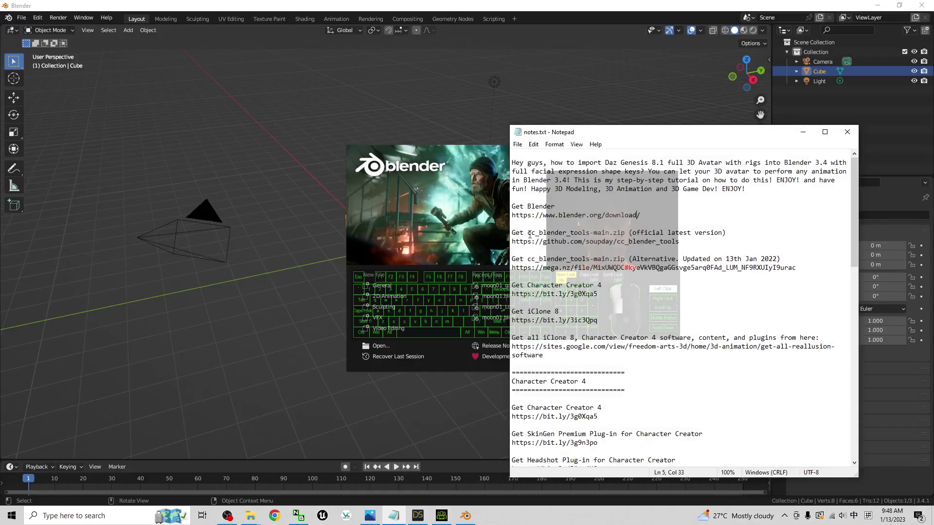
{"action": "left_click_drag", "start_coordinate": [529, 235], "coordinate": [626, 234]}
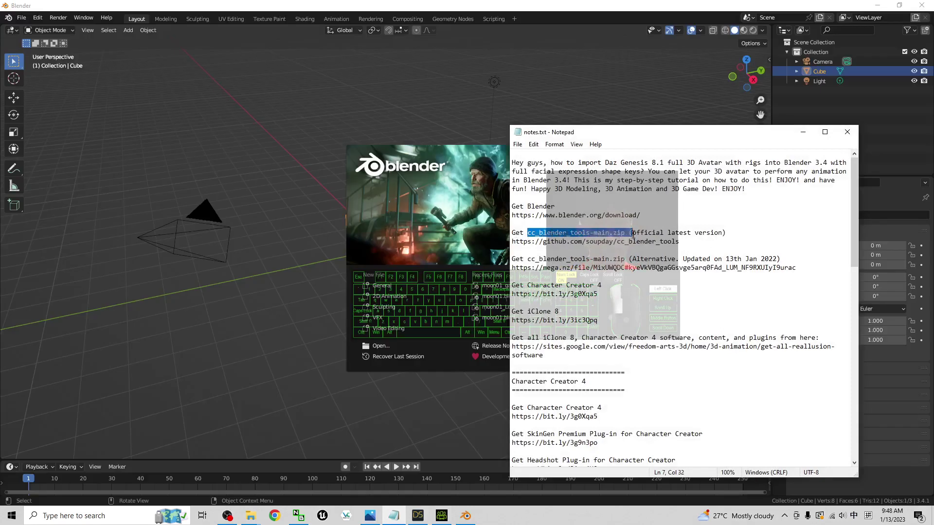
{"action": "left_click", "coordinate": [605, 232]}
{"action": "left_click_drag", "start_coordinate": [694, 244], "coordinate": [625, 233]}
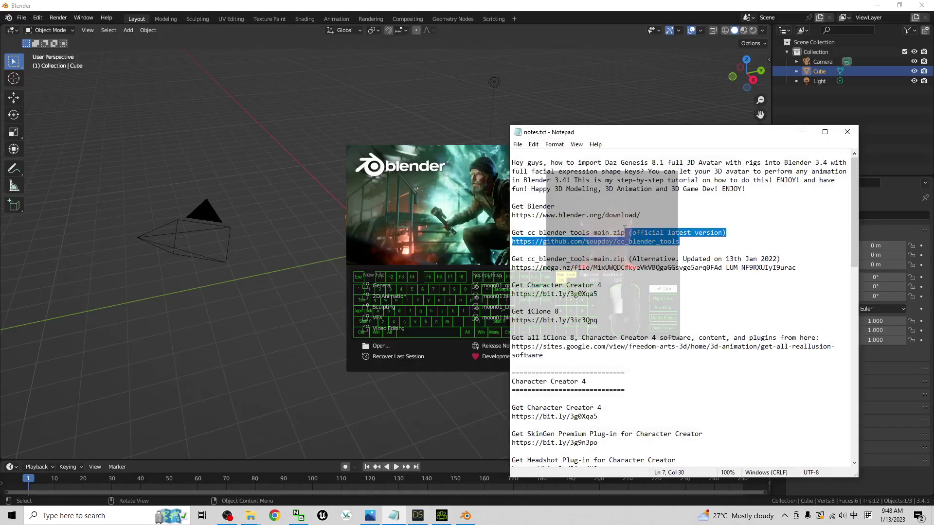
{"action": "left_click", "coordinate": [567, 243]}
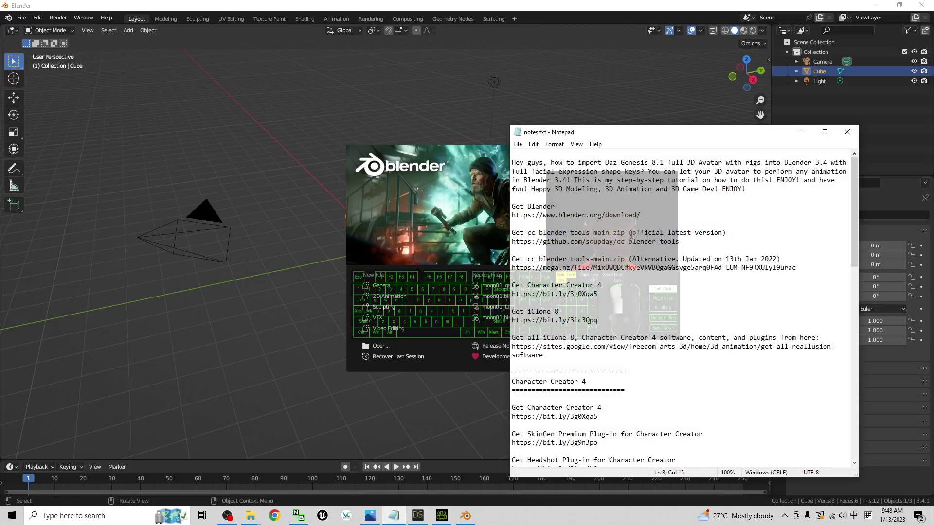
{"action": "left_click_drag", "start_coordinate": [547, 243], "coordinate": [602, 245]}
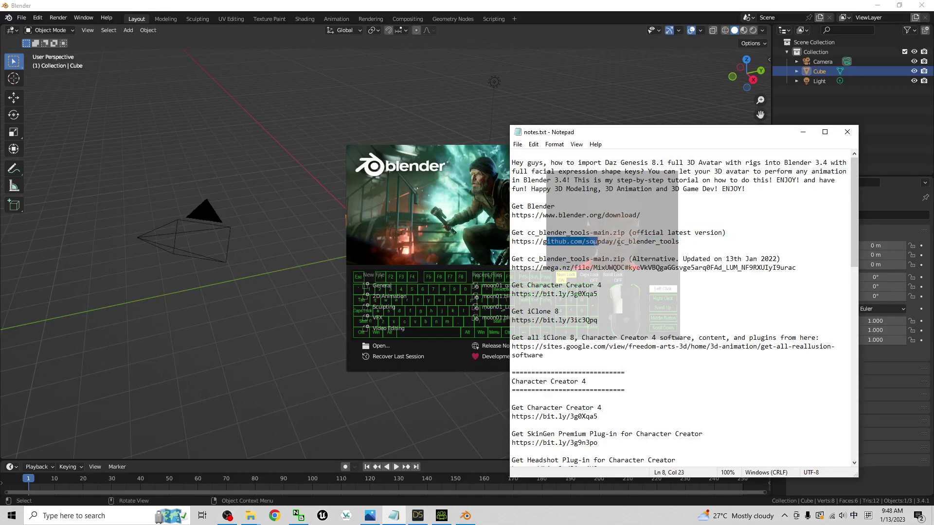
{"action": "left_click", "coordinate": [618, 242]}
{"action": "left_click_drag", "start_coordinate": [687, 242], "coordinate": [520, 233]}
{"action": "left_click", "coordinate": [569, 231]}
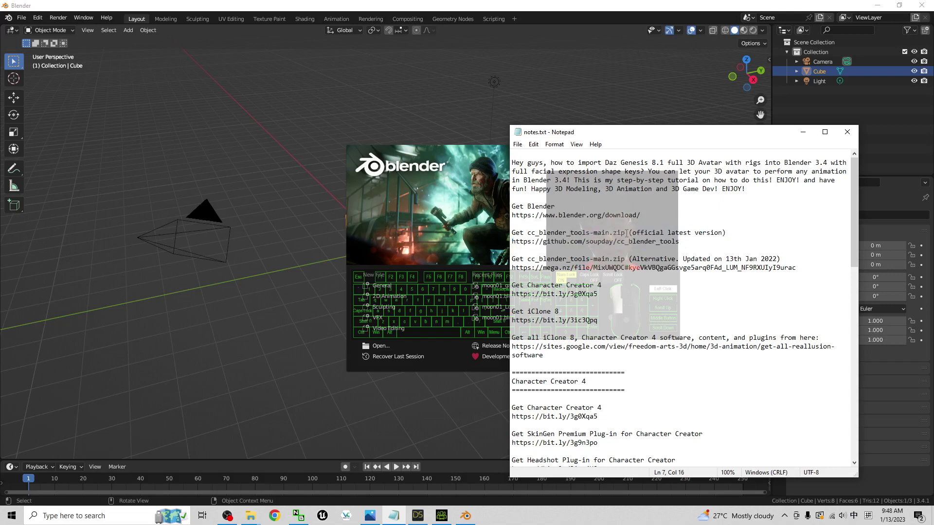
{"action": "left_click_drag", "start_coordinate": [627, 233], "coordinate": [528, 236]}
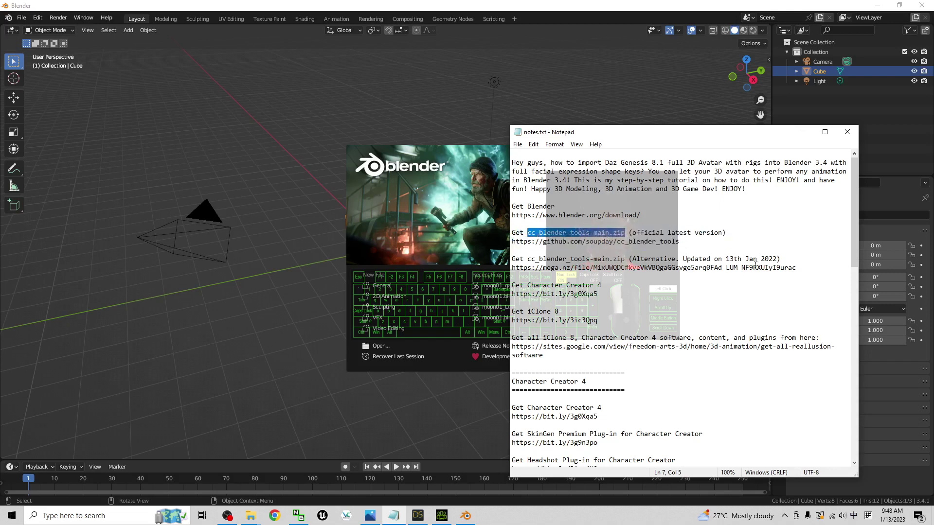
{"action": "left_click", "coordinate": [692, 238]}
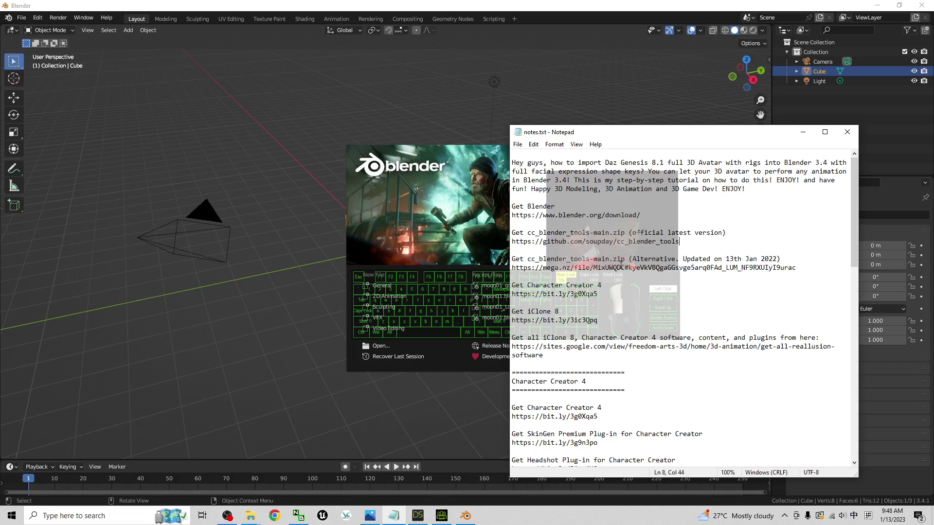
{"action": "left_click_drag", "start_coordinate": [535, 267], "coordinate": [656, 267]}
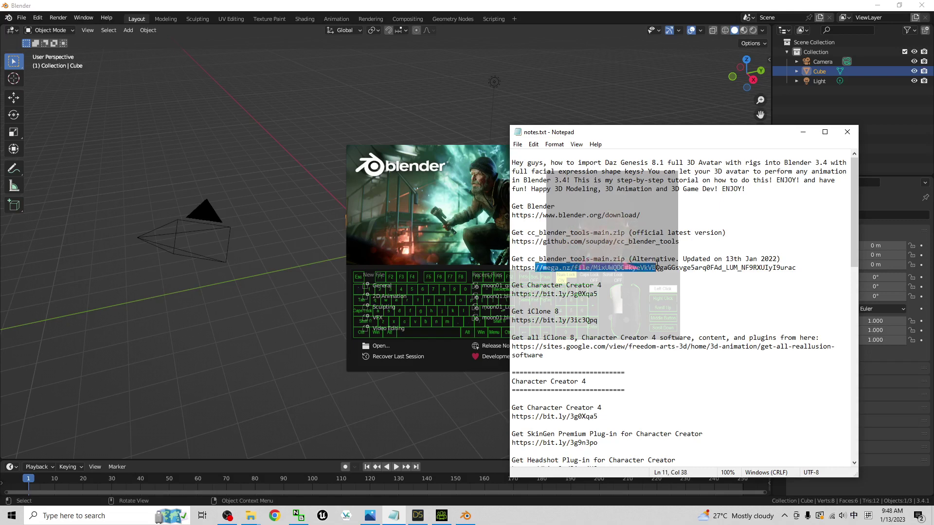
{"action": "left_click", "coordinate": [678, 315]}
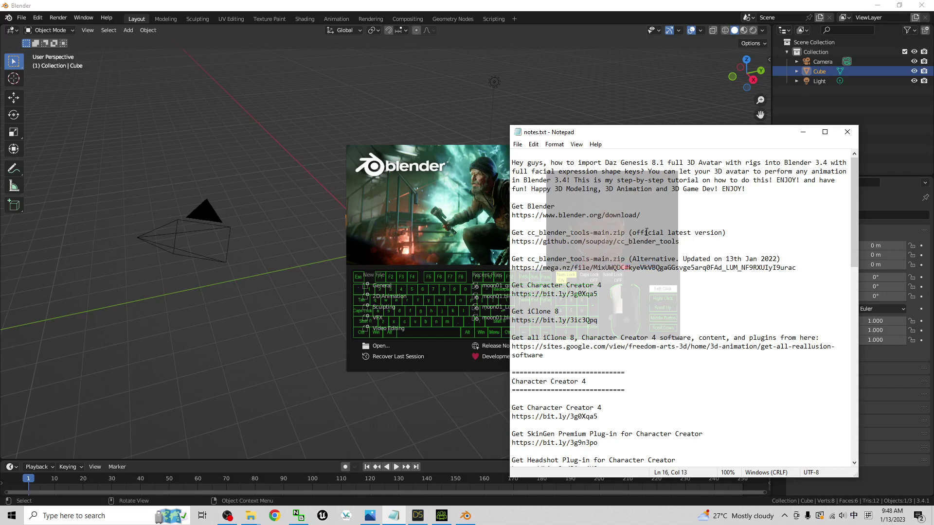
{"action": "left_click_drag", "start_coordinate": [532, 233], "coordinate": [622, 232]}
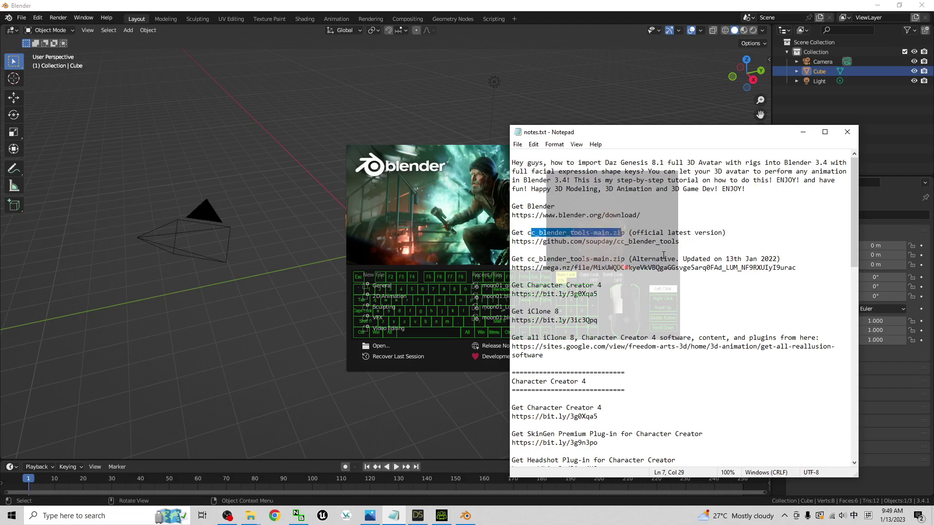
{"action": "left_click", "coordinate": [803, 132]}
- Locate cc_blender_tools-main.zip on the desktop and minimise the export folder, leaving Blender maximised
{"action": "left_click_drag", "start_coordinate": [546, 4], "coordinate": [737, 55]}
{"action": "left_click", "coordinate": [21, 75]}
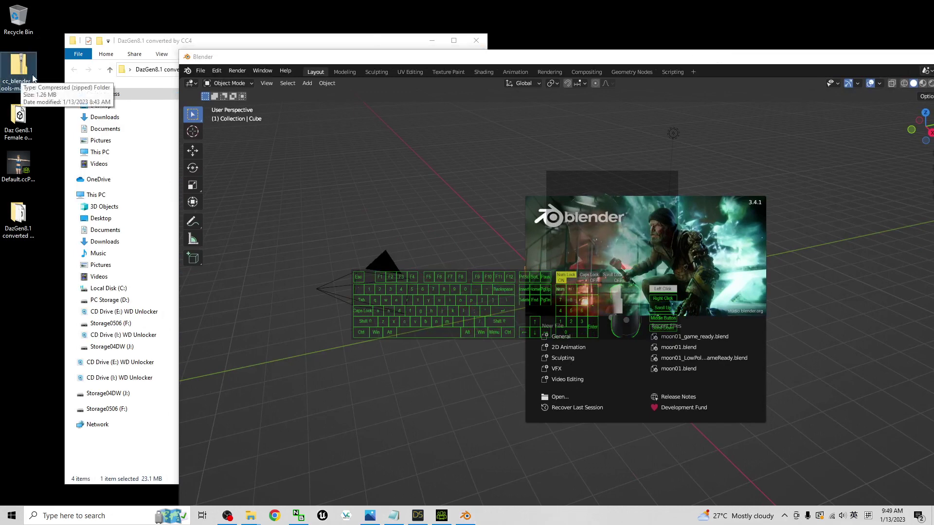
{"action": "left_click", "coordinate": [431, 40]}
{"action": "left_click_drag", "start_coordinate": [655, 57], "coordinate": [613, 3]}
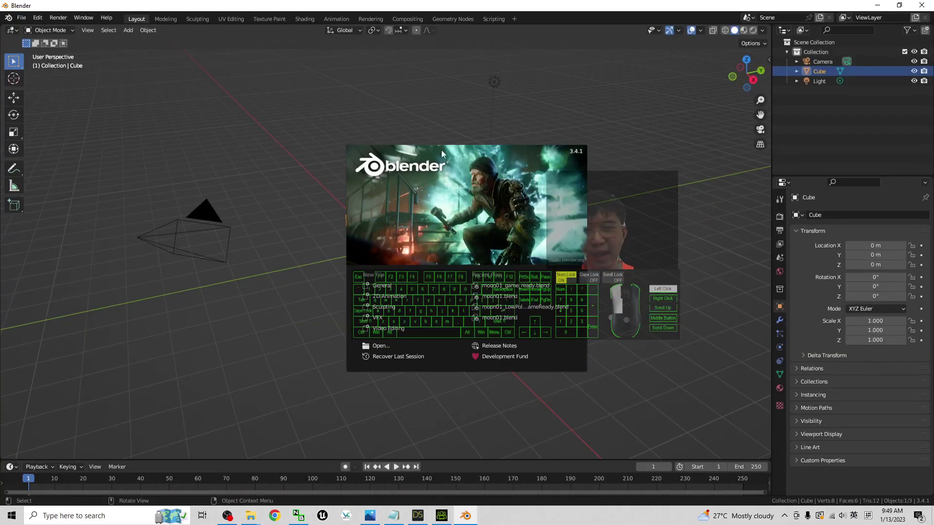
- Dismiss the splash screen and delete the default cube, camera and light from the scene
{"action": "key", "text": "Escape"}
{"action": "left_click_drag", "start_coordinate": [164, 182], "coordinate": [669, 340]}
{"action": "key", "text": "Delete"}
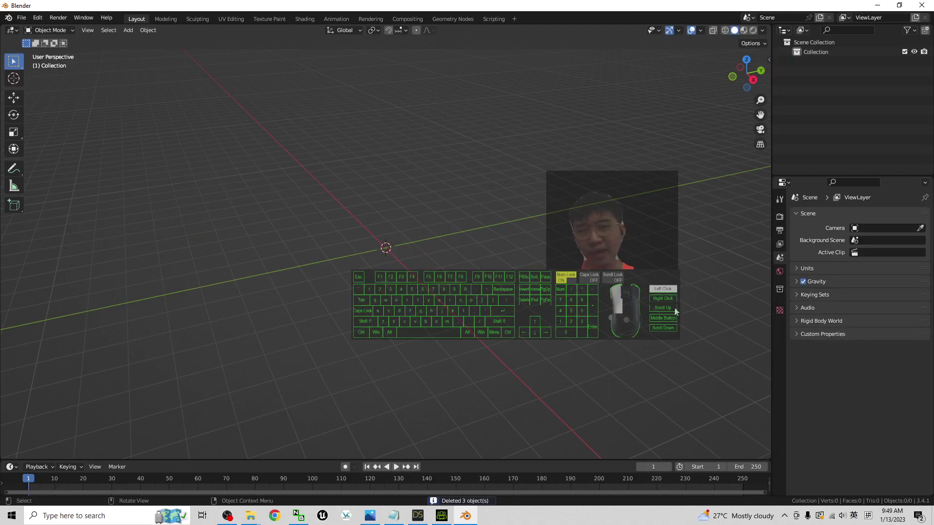
- Move the Blender window aside to expose the desktop add-on zip, and open the Add-ons preferences
{"action": "left_click_drag", "start_coordinate": [362, 5], "coordinate": [464, 43]}
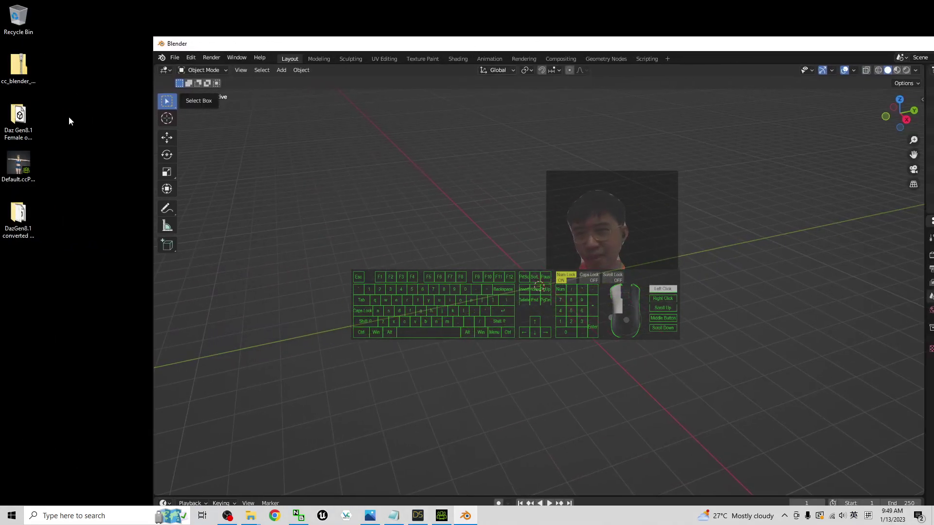
{"action": "left_click", "coordinate": [31, 85]}
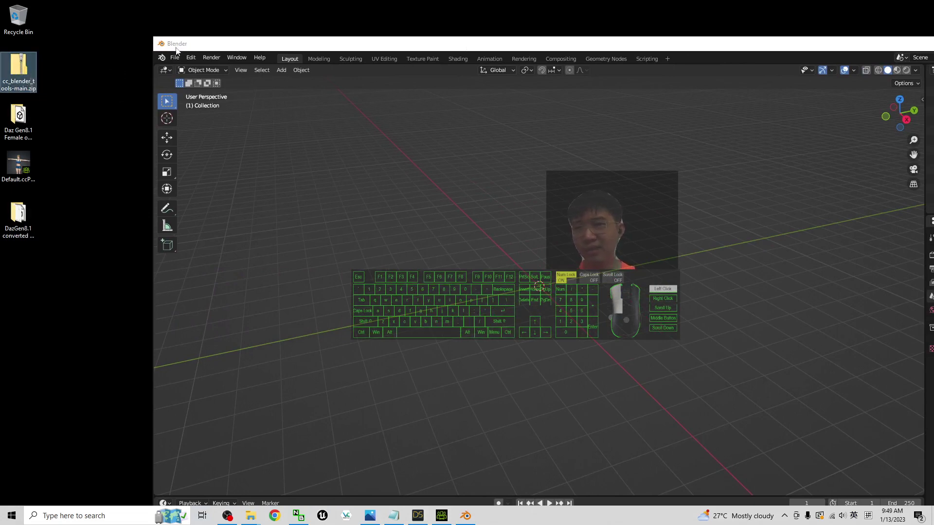
{"action": "left_click", "coordinate": [191, 57]}
{"action": "left_click", "coordinate": [216, 197]}
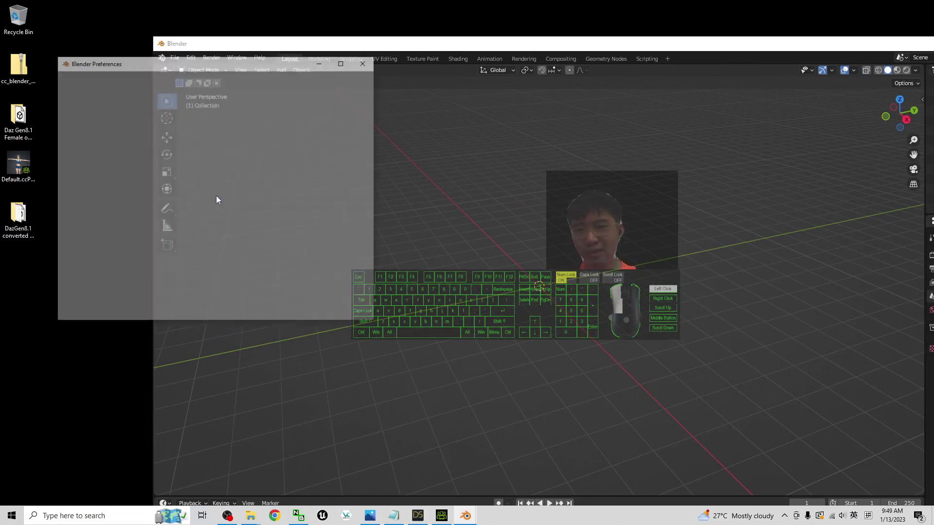
{"action": "left_click_drag", "start_coordinate": [255, 65], "coordinate": [263, 90]}
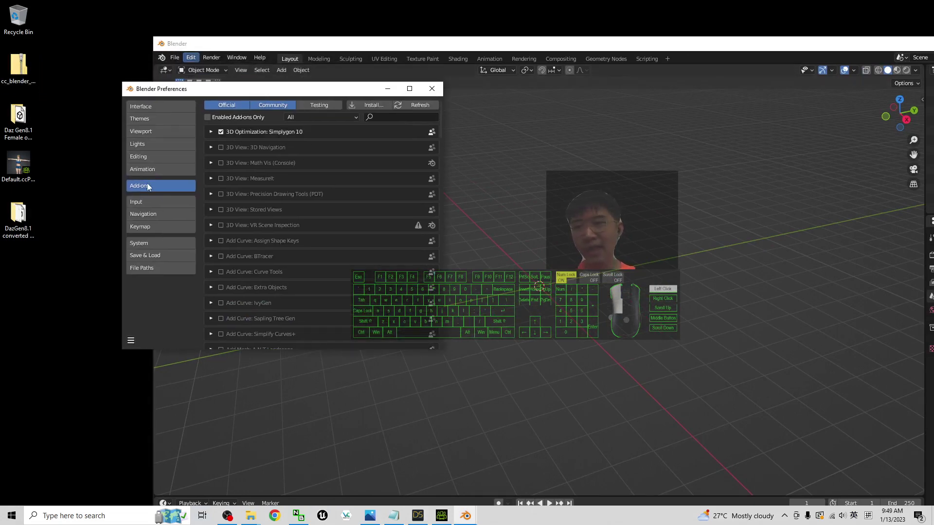
- Install the add-on from cc_blender_tools-main.zip in the Desktop folder
{"action": "left_click", "coordinate": [369, 106]}
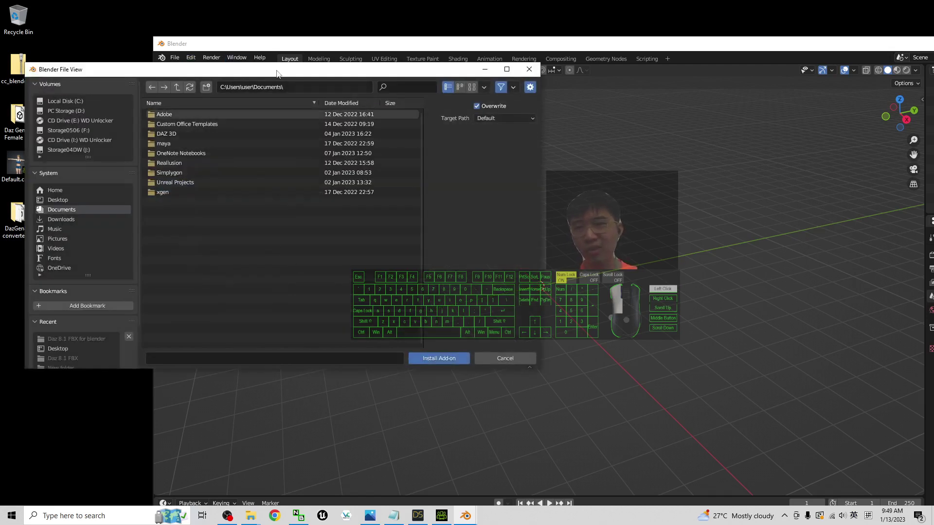
{"action": "left_click_drag", "start_coordinate": [274, 84], "coordinate": [329, 77]}
{"action": "left_click", "coordinate": [108, 203]}
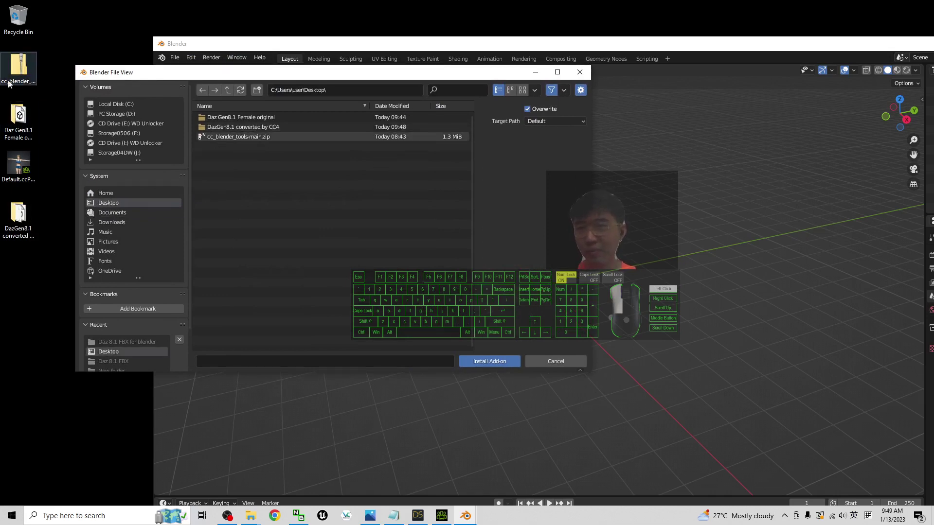
{"action": "left_click", "coordinate": [19, 68]}
{"action": "left_click", "coordinate": [232, 136]}
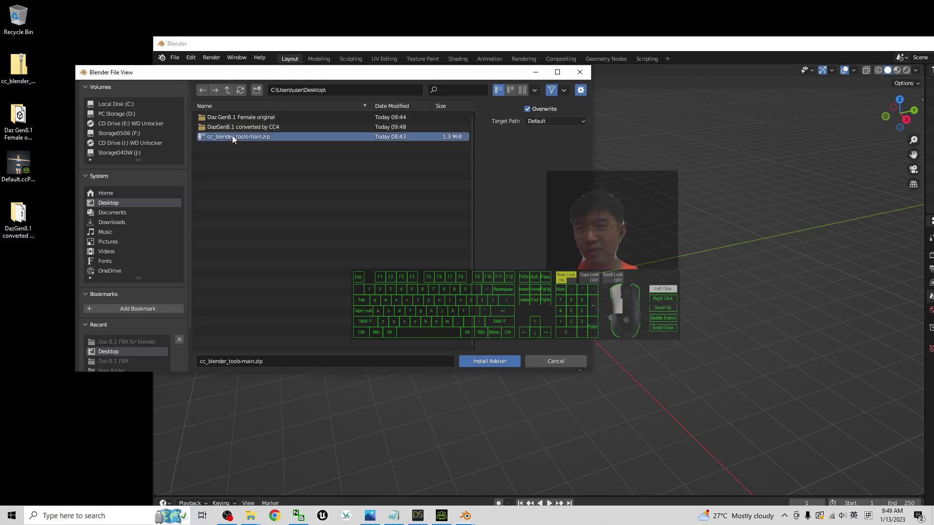
{"action": "left_click", "coordinate": [490, 362]}
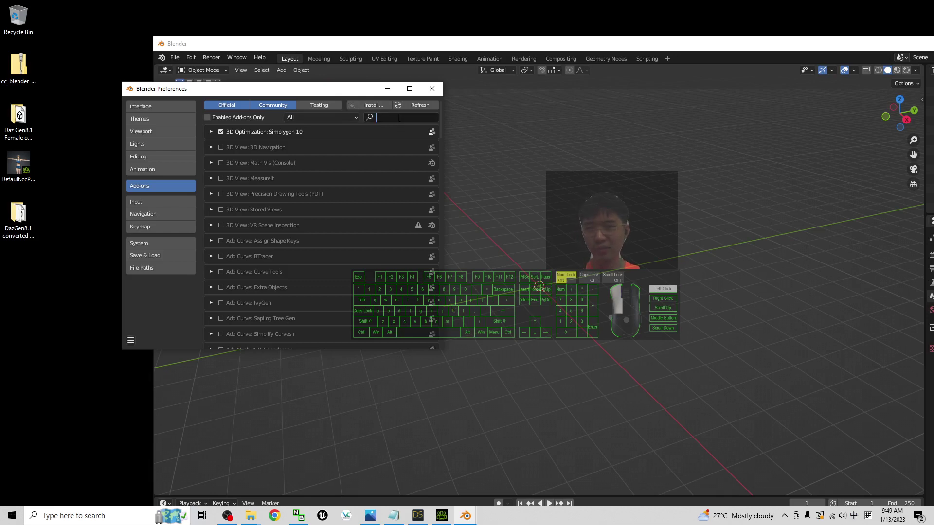
- Filter the add-on list by "cc", correcting the input language so plain letters are entered
{"action": "type", "text": "c'c"}
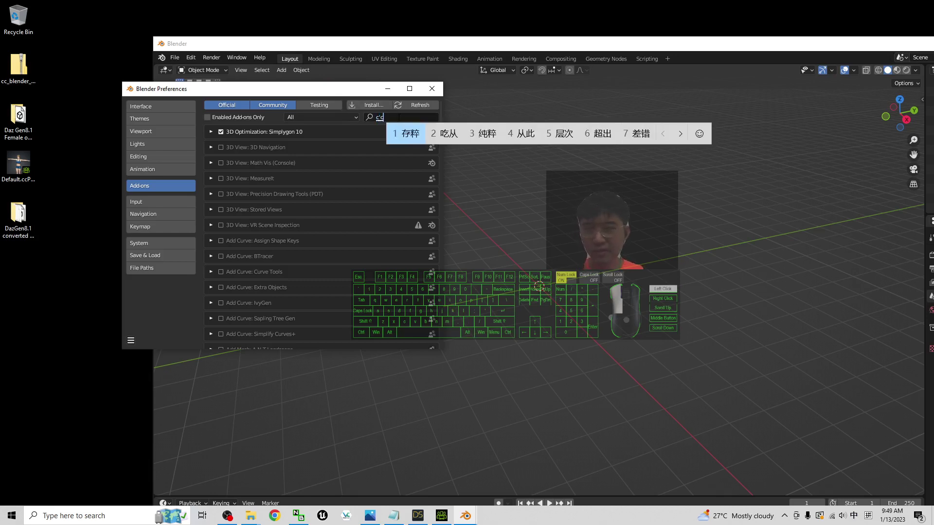
{"action": "key", "text": "shift"}
{"action": "type", "text": "c"}
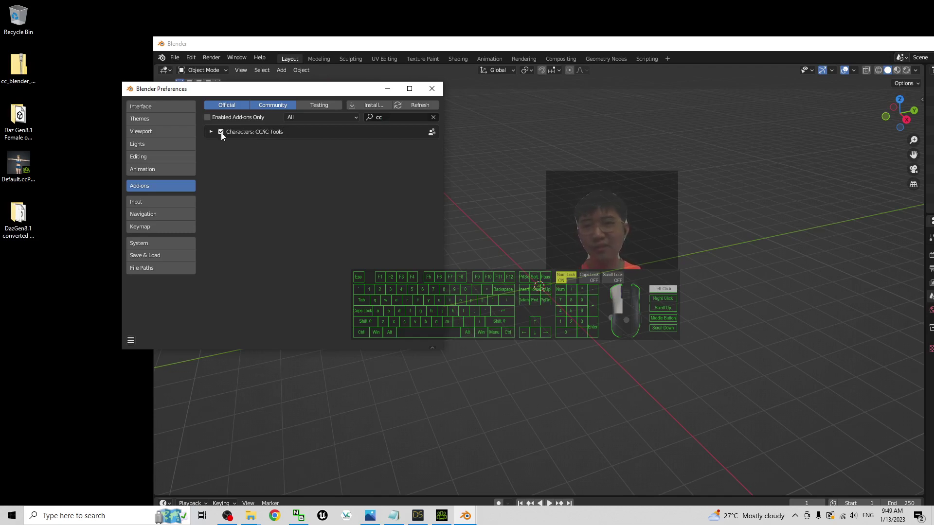
- Close the preferences, maximize the Blender window, and bring up the CC/iC Pipeline tools beside the 3D viewport
{"action": "left_click", "coordinate": [432, 88]}
{"action": "key", "text": "super+Up"}
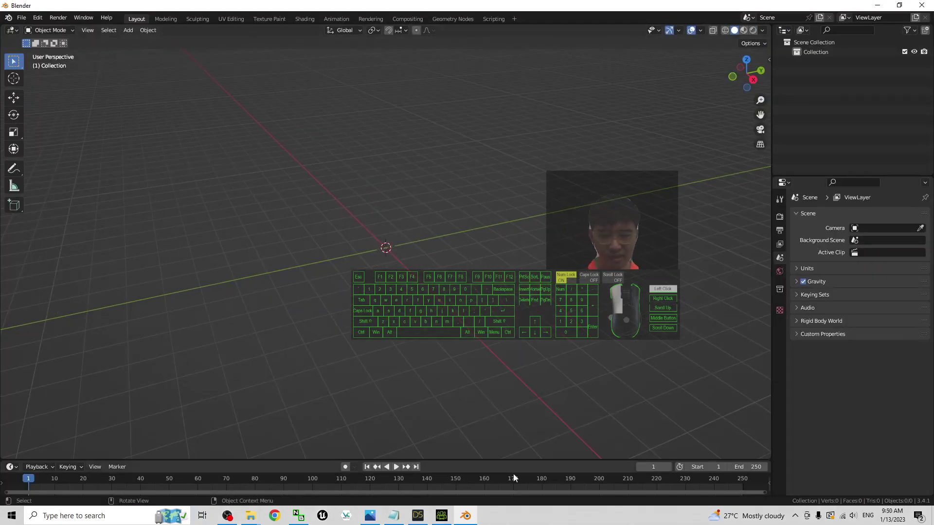
{"action": "key", "text": "n"}
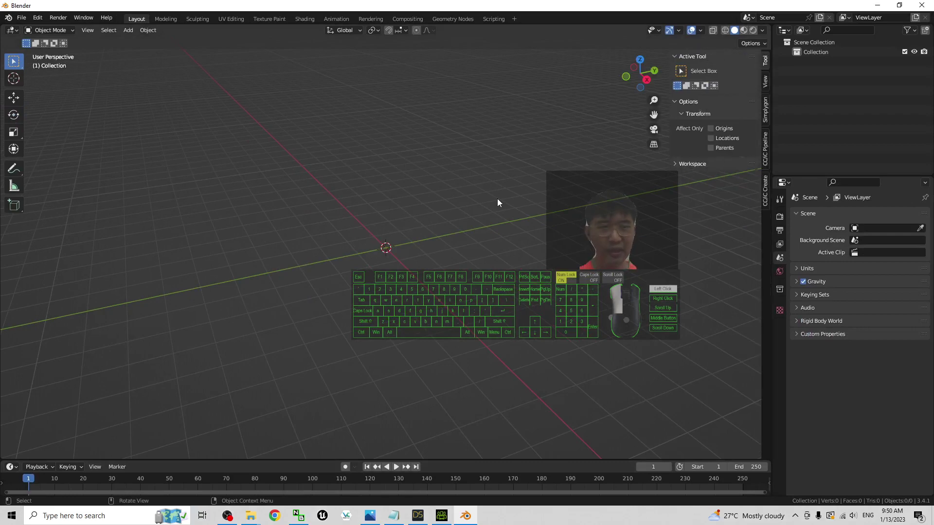
{"action": "left_click", "coordinate": [765, 150]}
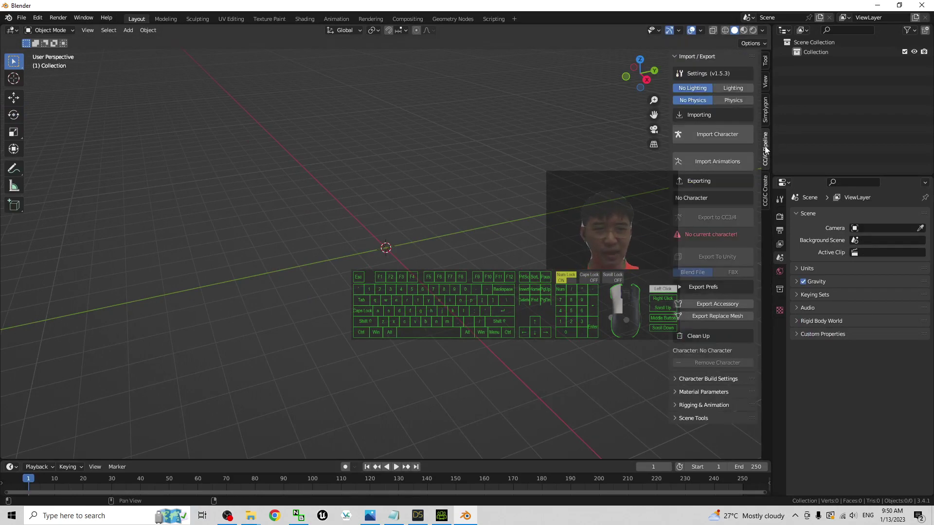
- Start a character import and browse to the "DazGen8.1 converted by CC4" folder on the Desktop
{"action": "left_click", "coordinate": [715, 136]}
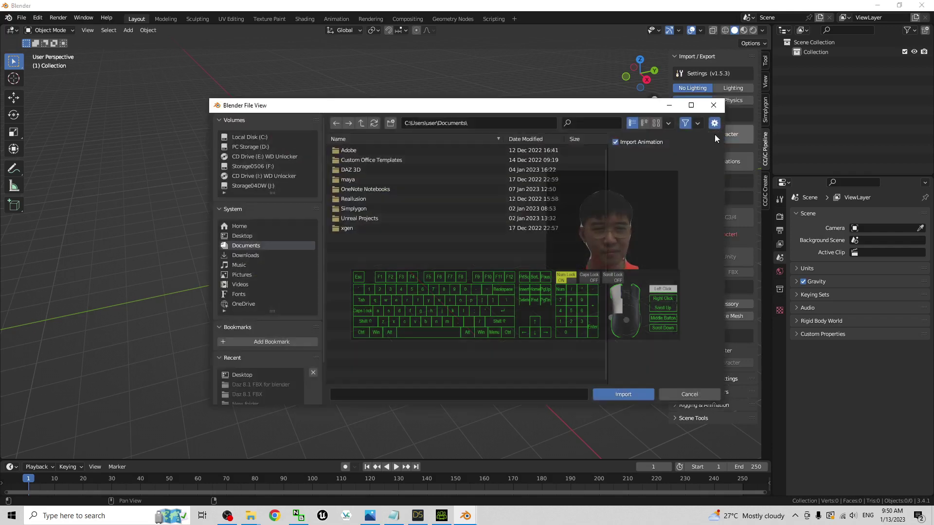
{"action": "left_click", "coordinate": [244, 235]}
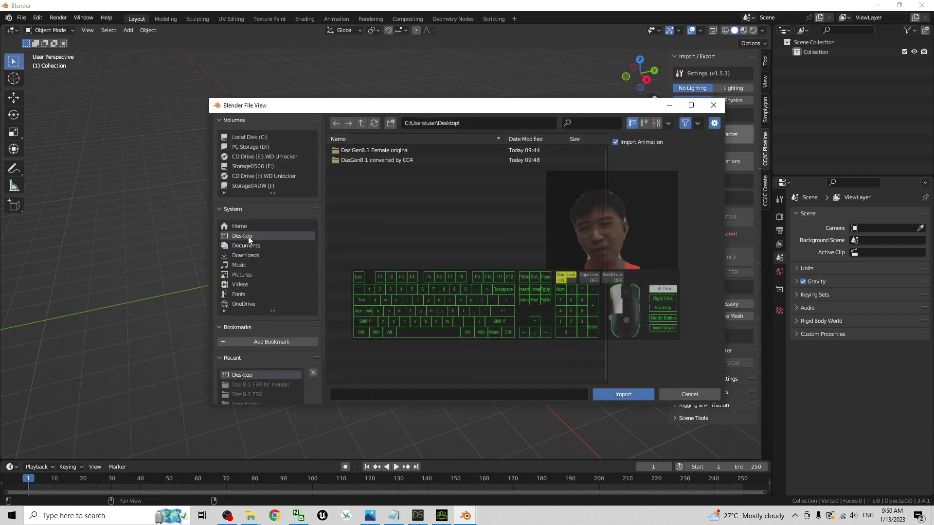
{"action": "double_click", "coordinate": [367, 160]}
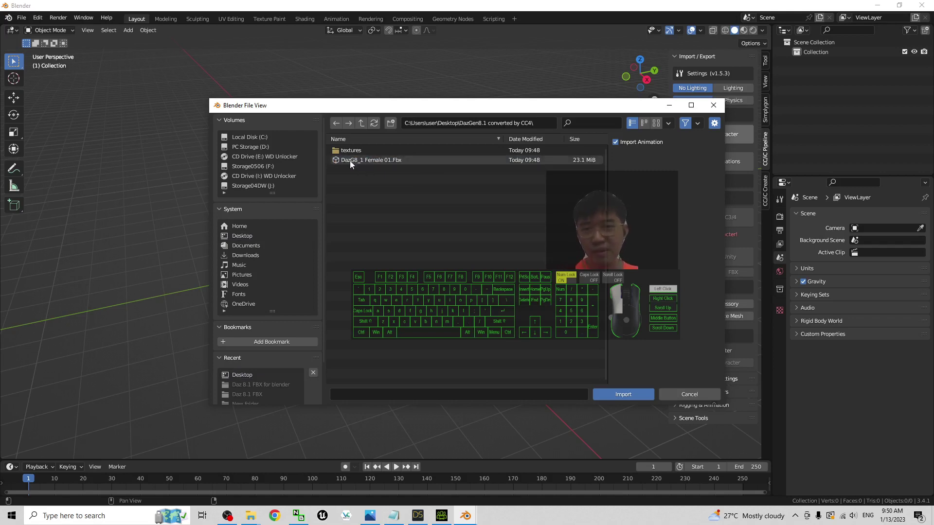
- Examine the exported files of the "DazGen8.1 converted by CC4" desktop folder in File Explorer, then close it
{"action": "key", "text": "super+Down"}
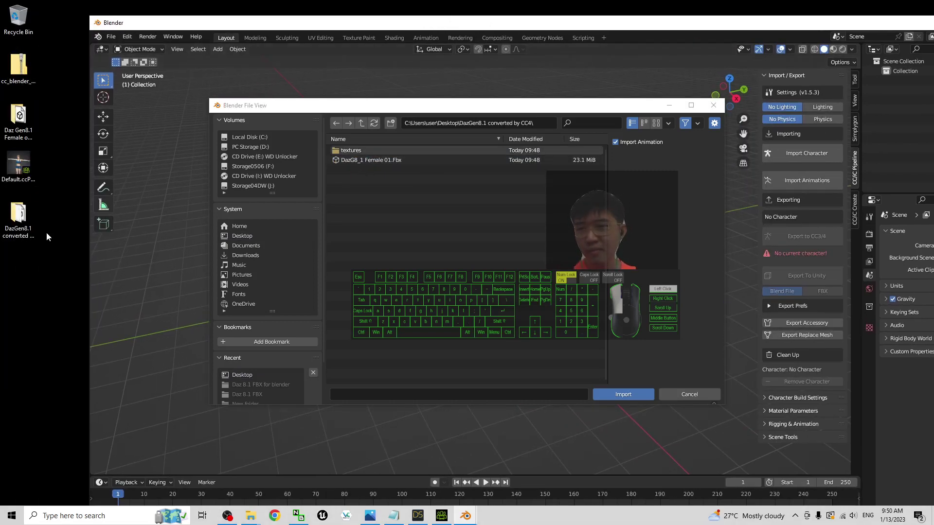
{"action": "double_click", "coordinate": [22, 221]}
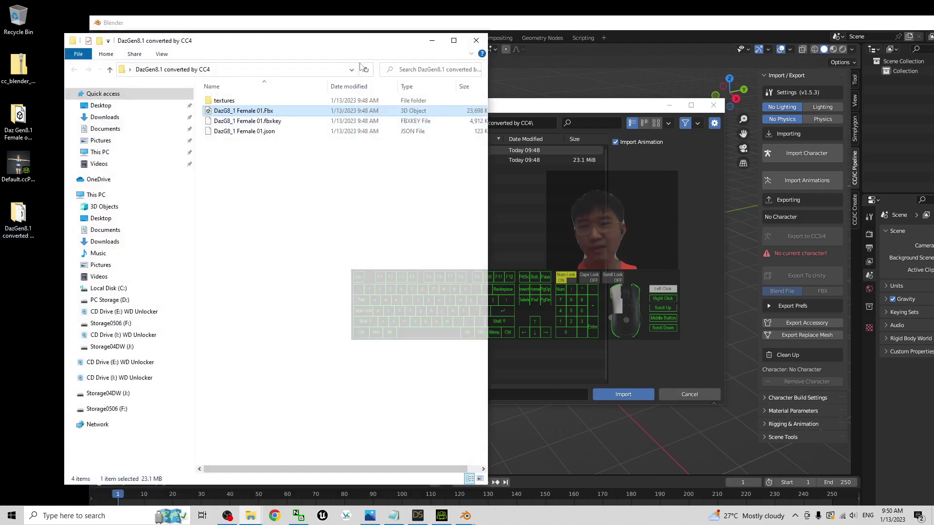
{"action": "left_click", "coordinate": [476, 41]}
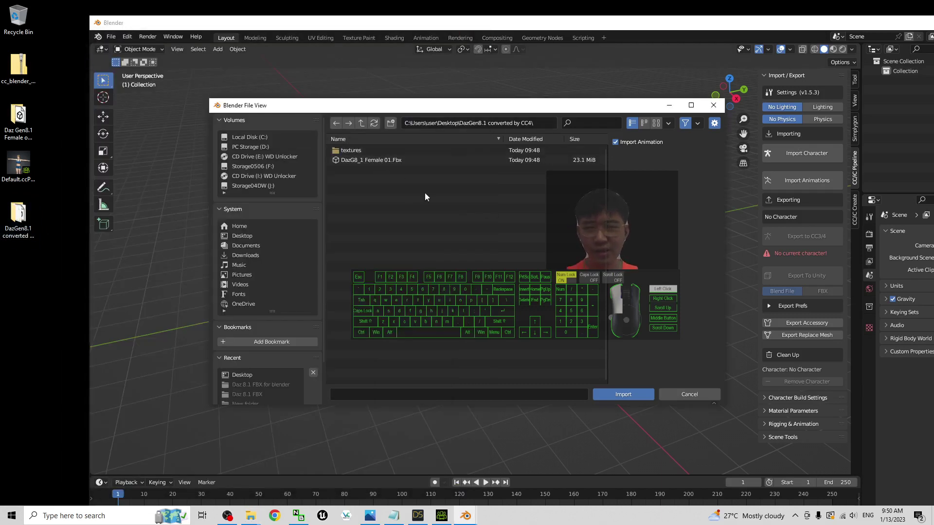
- Import the character file DazG8_1 Female 01.Fbx and maximize the Blender window
{"action": "double_click", "coordinate": [369, 159]}
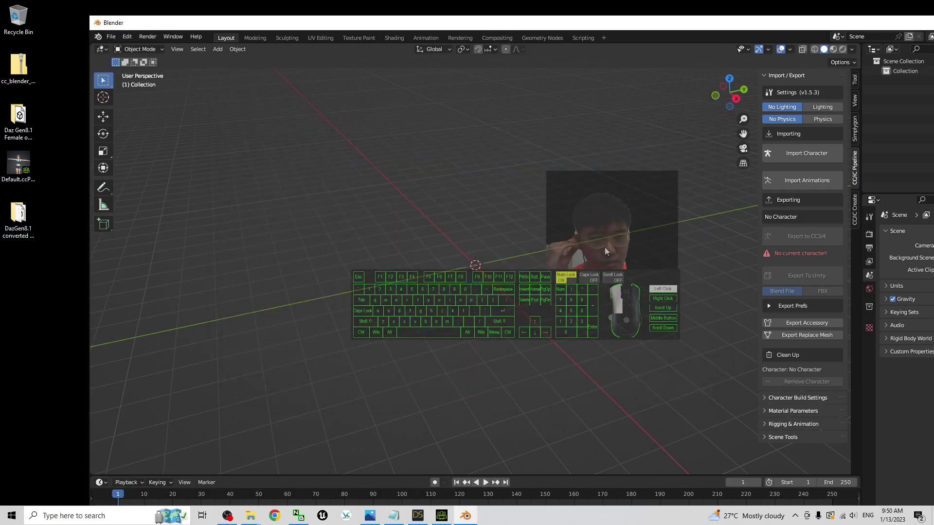
{"action": "double_click", "coordinate": [631, 28]}
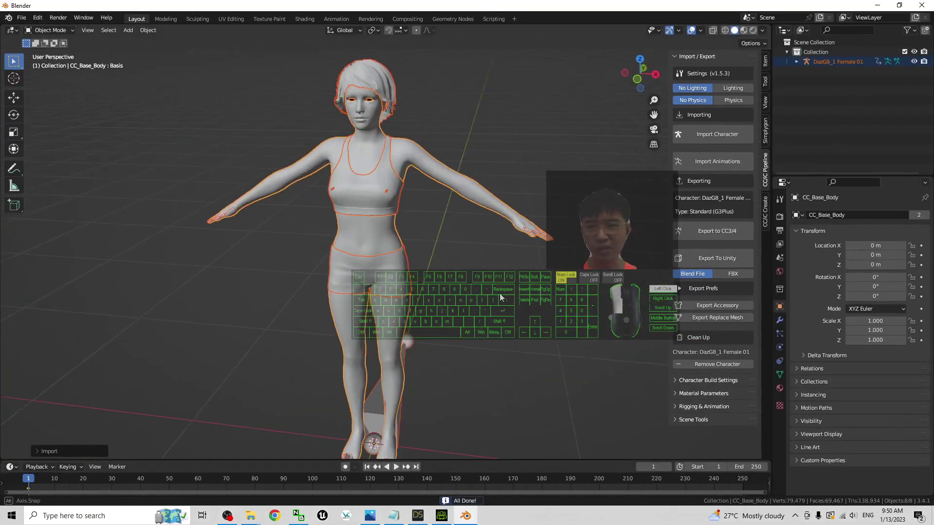
{"action": "scroll", "coordinate": [499, 297], "scroll_direction": "up", "scroll_amount": 5}
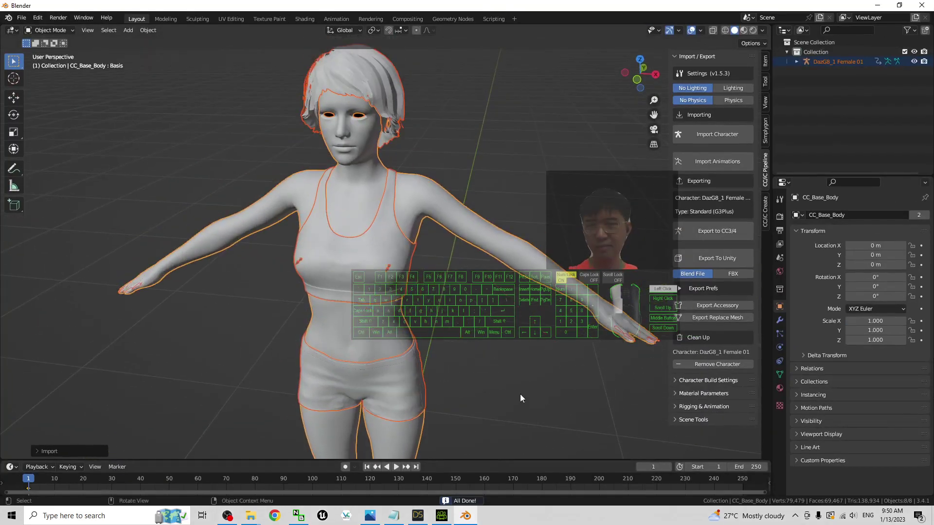
{"action": "scroll", "coordinate": [520, 393], "scroll_direction": "up", "scroll_amount": 1}
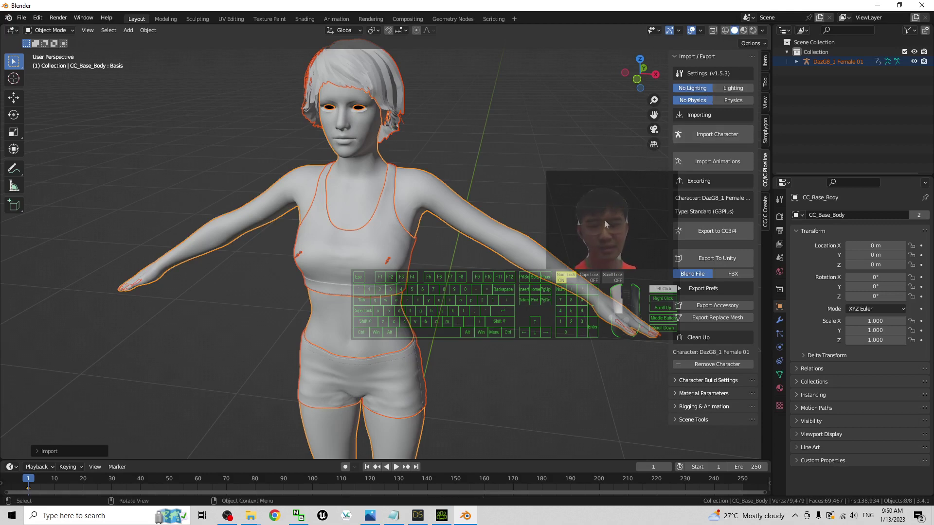
- Hide the add-on sidebar and show the character in Material Preview shading
{"action": "key", "text": "n"}
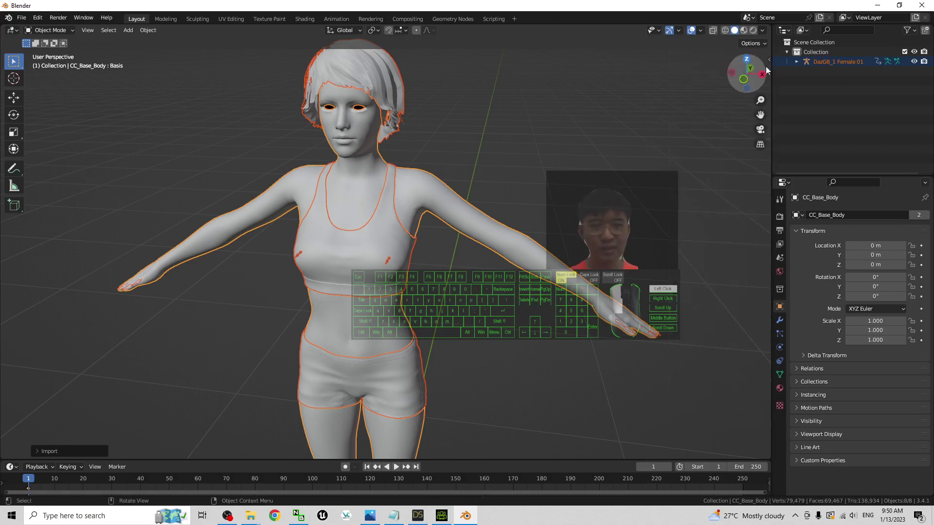
{"action": "left_click", "coordinate": [743, 30]}
{"action": "scroll", "coordinate": [443, 146], "scroll_direction": "down", "scroll_amount": 3}
{"action": "scroll", "coordinate": [467, 219], "scroll_direction": "up", "scroll_amount": 1}
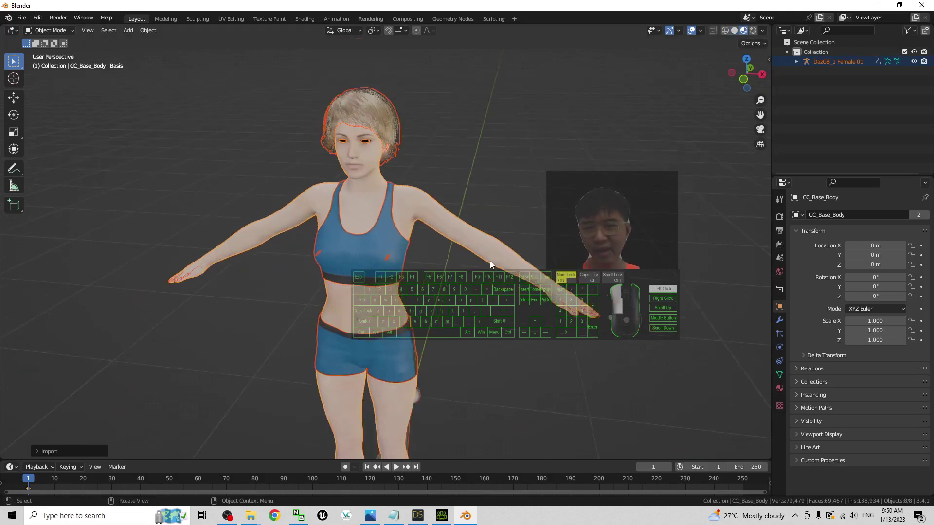
- Select the DazG8_1 Female 01 armature and set its bones to display In Front of the mesh
{"action": "scroll", "coordinate": [479, 381], "scroll_direction": "up", "scroll_amount": 3}
{"action": "middle_click_drag", "start_coordinate": [479, 381], "coordinate": [491, 312]}
{"action": "scroll", "coordinate": [457, 343], "scroll_direction": "down", "scroll_amount": 3}
{"action": "middle_click_drag", "start_coordinate": [458, 344], "coordinate": [436, 365]}
{"action": "scroll", "coordinate": [553, 334], "scroll_direction": "up", "scroll_amount": 2}
{"action": "left_click", "coordinate": [436, 366]}
{"action": "left_click", "coordinate": [565, 406]}
{"action": "left_click", "coordinate": [403, 369]}
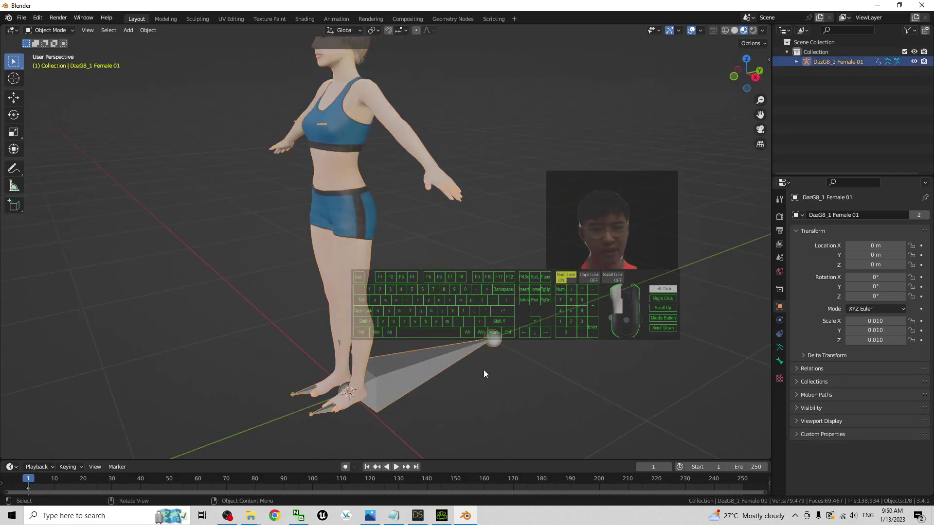
{"action": "left_click", "coordinate": [780, 347]}
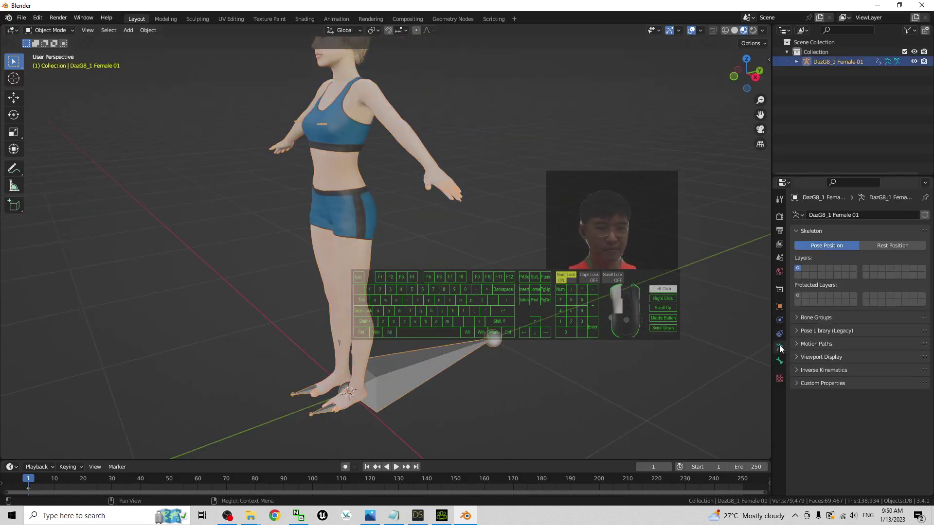
{"action": "left_click", "coordinate": [798, 356]}
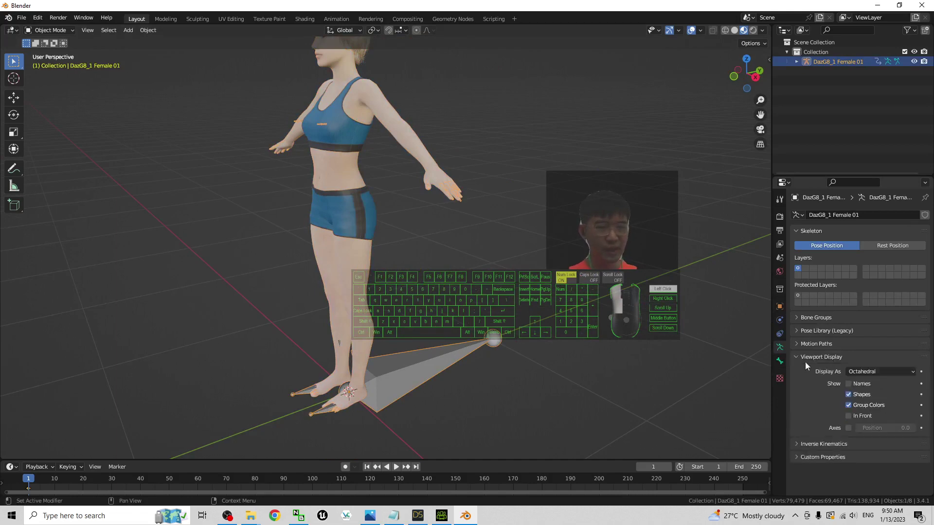
{"action": "left_click", "coordinate": [849, 415]}
- Examine the armature's bones on the character's arms, torso and face
{"action": "middle_click_drag", "start_coordinate": [423, 301], "coordinate": [523, 340]}
{"action": "scroll", "coordinate": [523, 340], "scroll_direction": "up", "scroll_amount": 4}
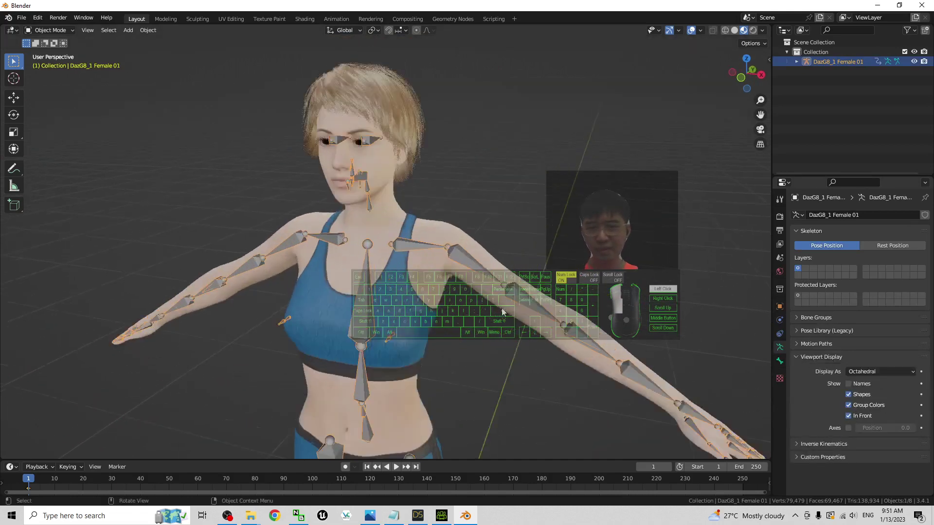
{"action": "scroll", "coordinate": [523, 219], "scroll_direction": "down", "scroll_amount": 2}
{"action": "scroll", "coordinate": [516, 208], "scroll_direction": "up", "scroll_amount": 2}
{"action": "middle_click_drag", "start_coordinate": [516, 208], "coordinate": [515, 251], "text": "shift"}
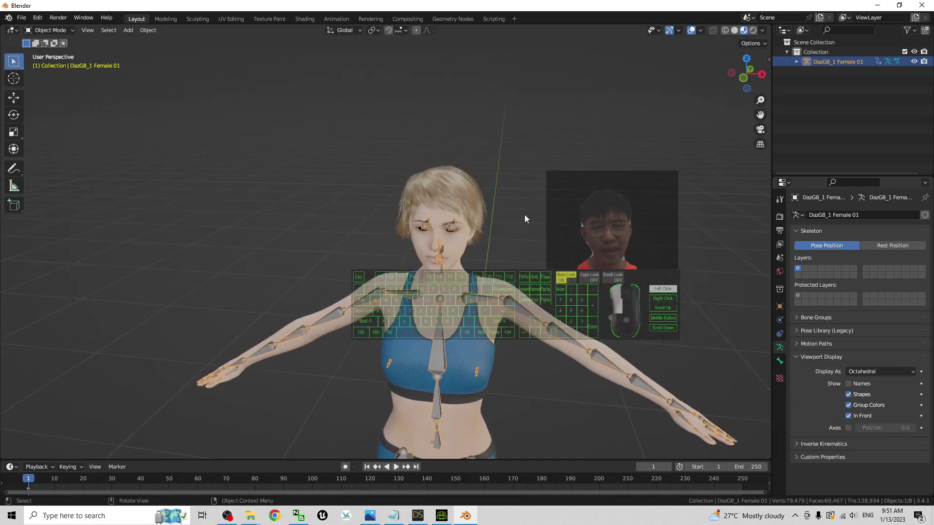
{"action": "scroll", "coordinate": [525, 214], "scroll_direction": "up", "scroll_amount": 5}
{"action": "middle_click_drag", "start_coordinate": [602, 231], "coordinate": [599, 228], "text": "shift"}
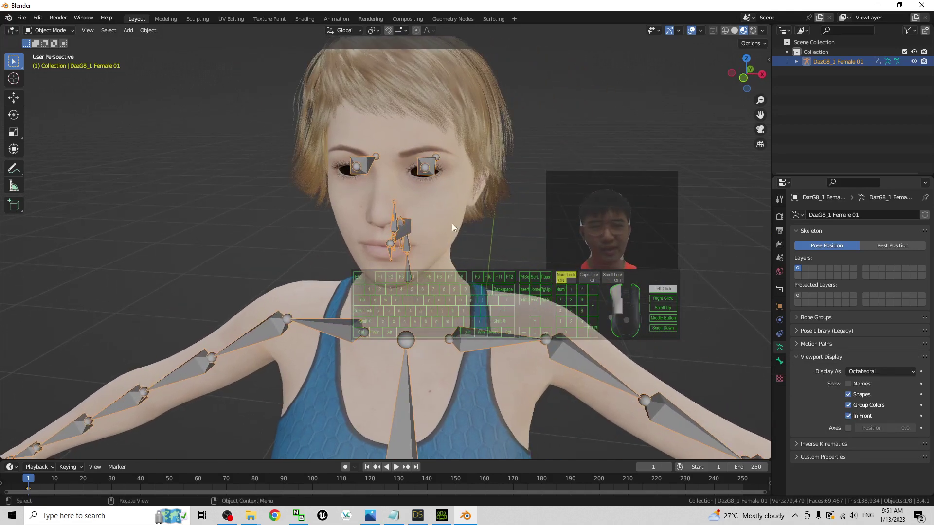
- Select the CC_Base_Body mesh and review its list of shape keys, from the viseme to the cheek and mouth ones
{"action": "left_click", "coordinate": [427, 210]}
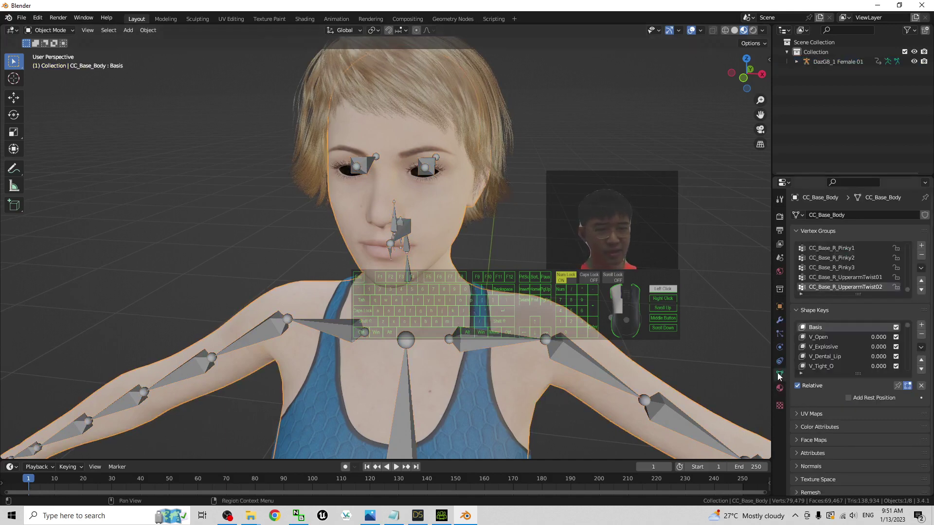
{"action": "scroll", "coordinate": [911, 333], "scroll_direction": "down", "scroll_amount": 4}
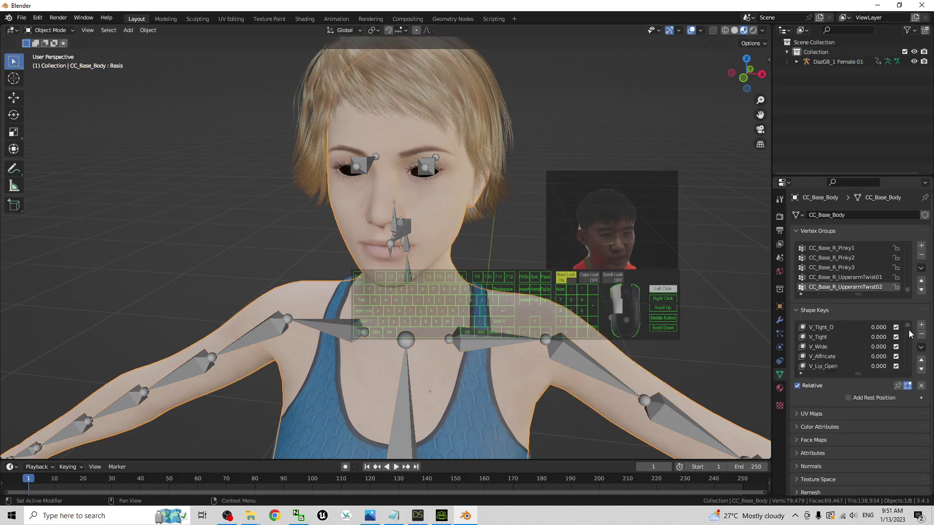
{"action": "scroll", "coordinate": [910, 333], "scroll_direction": "down", "scroll_amount": 5}
{"action": "scroll", "coordinate": [914, 351], "scroll_direction": "down", "scroll_amount": 5}
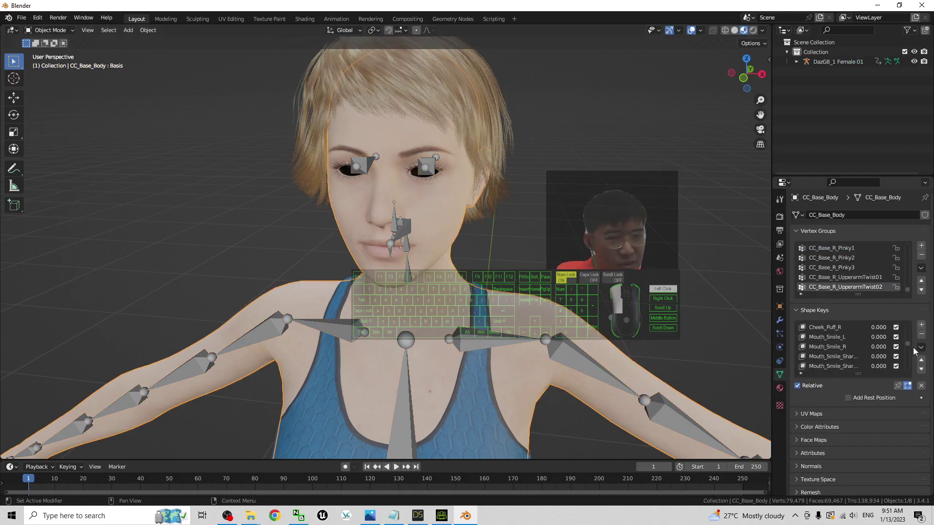
{"action": "scroll", "coordinate": [915, 351], "scroll_direction": "up", "scroll_amount": 5}
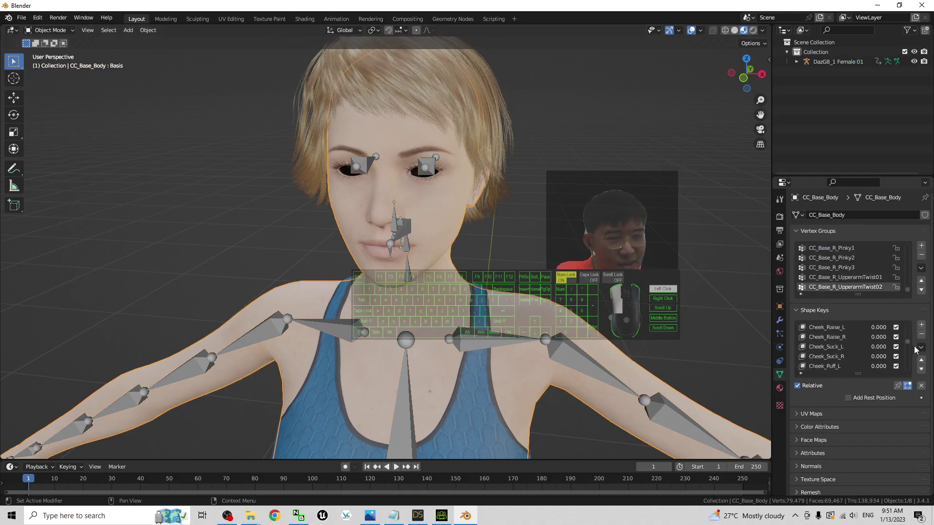
{"action": "scroll", "coordinate": [915, 350], "scroll_direction": "down", "scroll_amount": 8}
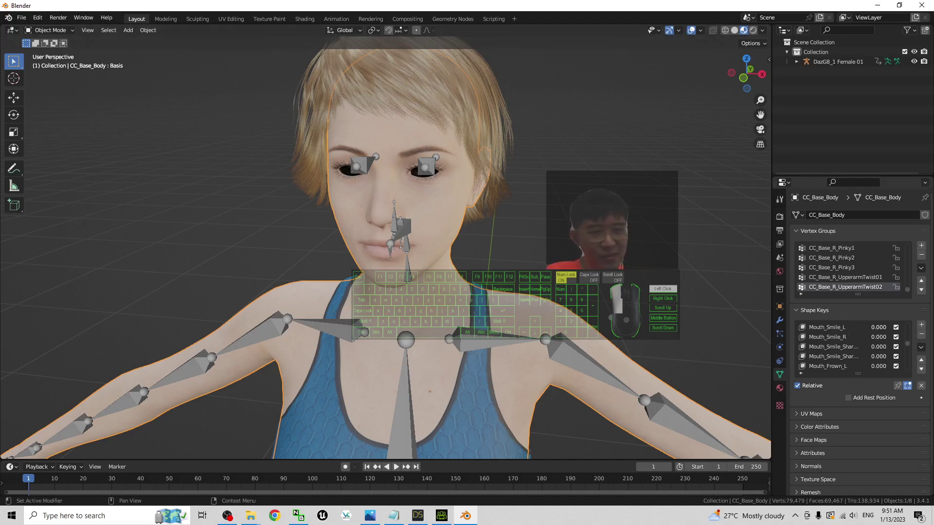
- Raise the Mouth_Smile_L and Mouth_Smile_R shape keys to about 0.94, and reset both to 0
{"action": "left_click_drag", "start_coordinate": [878, 328], "coordinate": [907, 337]}
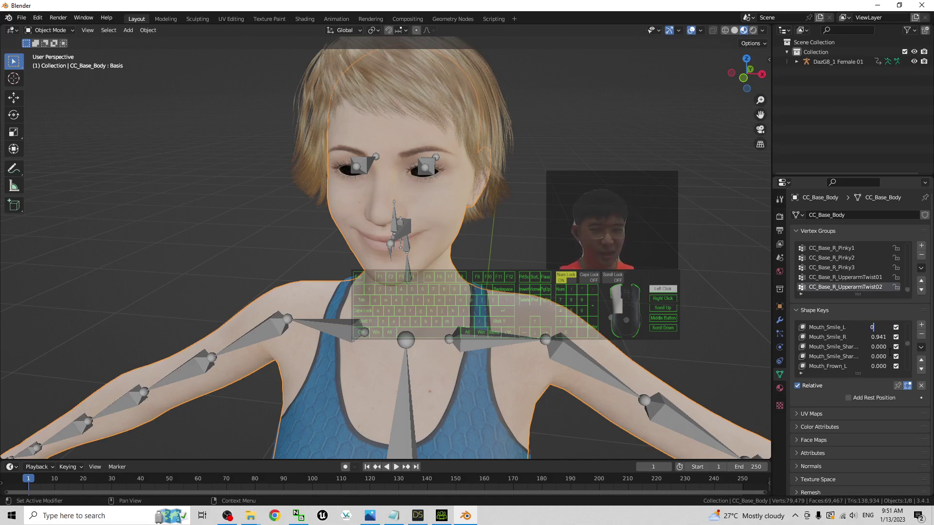
{"action": "key", "text": "Return"}
{"action": "left_click", "coordinate": [882, 329]}
{"action": "type", "text": "0.0"}
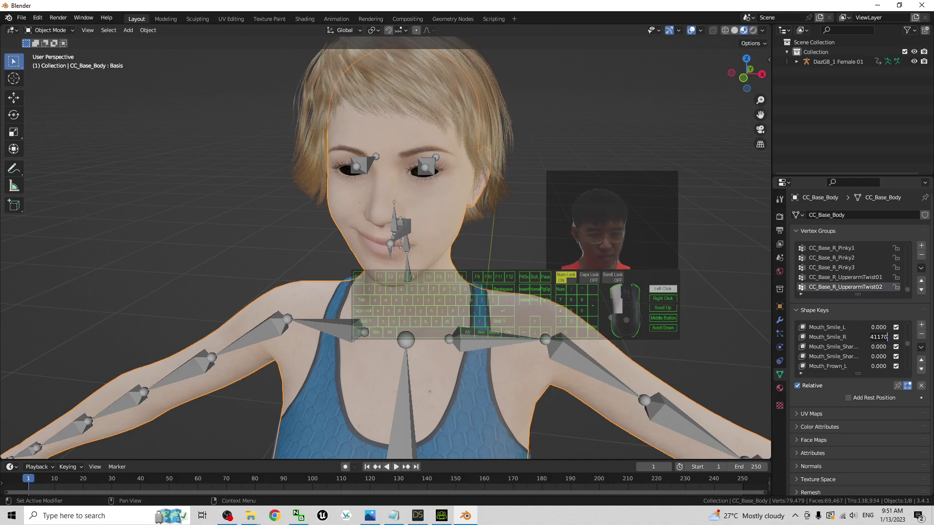
{"action": "type", "text": "0"}
{"action": "key", "text": "Return"}
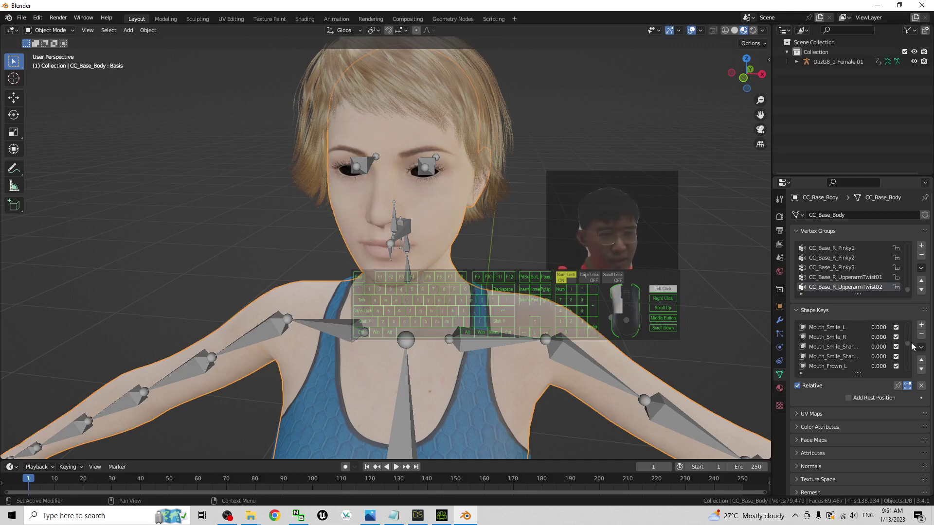
- Review the further mouth shape keys and check the source character in Character Creator 4, returning to Blender
{"action": "scroll", "coordinate": [837, 355], "scroll_direction": "down", "scroll_amount": 9}
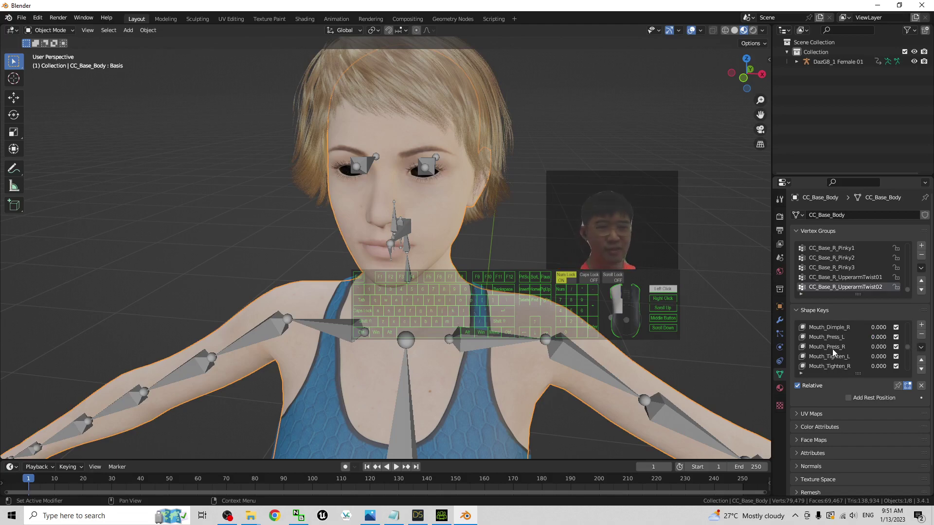
{"action": "left_click", "coordinate": [441, 516]}
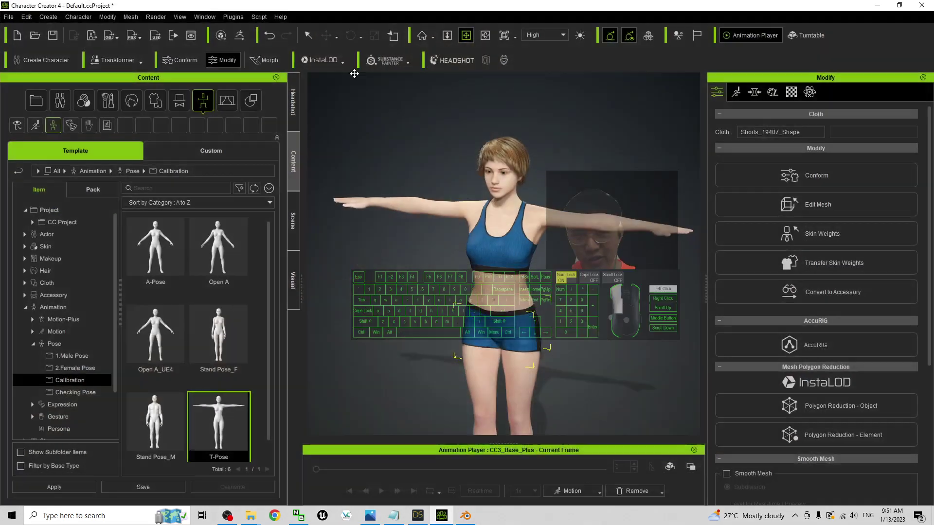
{"action": "key", "text": "alt+Tab"}
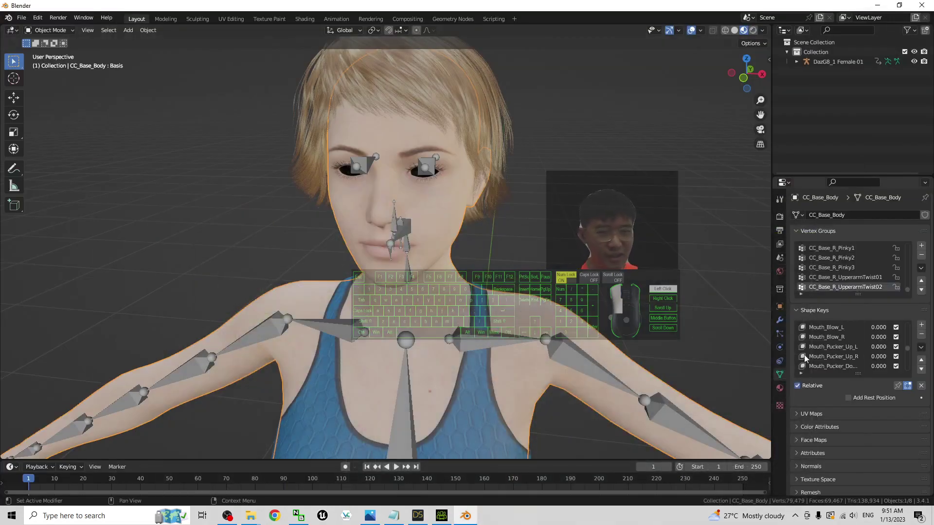
- Try the Mouth_Blow_L shape key at 1.0 and Mouth_Blow_R at -0.275, and reset both to 0
{"action": "scroll", "coordinate": [844, 335], "scroll_direction": "up", "scroll_amount": 1}
{"action": "scroll", "coordinate": [570, 271], "scroll_direction": "up", "scroll_amount": 5}
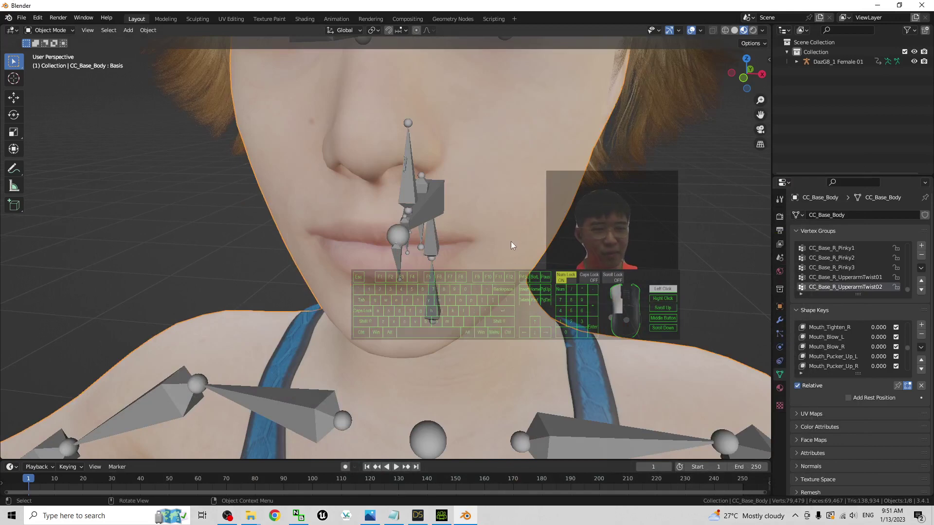
{"action": "left_click", "coordinate": [847, 338]}
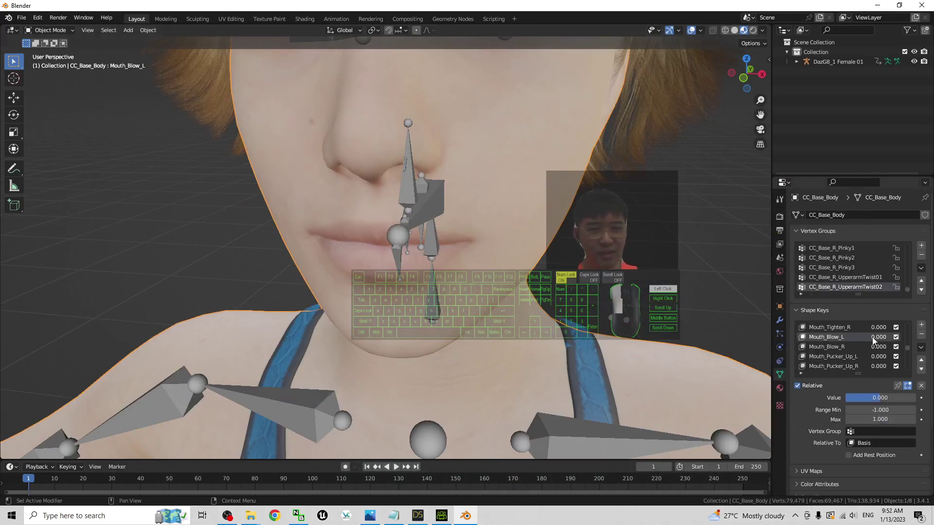
{"action": "mouse_move", "coordinate": [874, 337]}
{"action": "left_mouse_down"}
{"action": "mouse_move", "coordinate": [904, 337]}
{"action": "mouse_move", "coordinate": [867, 349]}
{"action": "mouse_move", "coordinate": [882, 347]}
{"action": "left_mouse_up"}
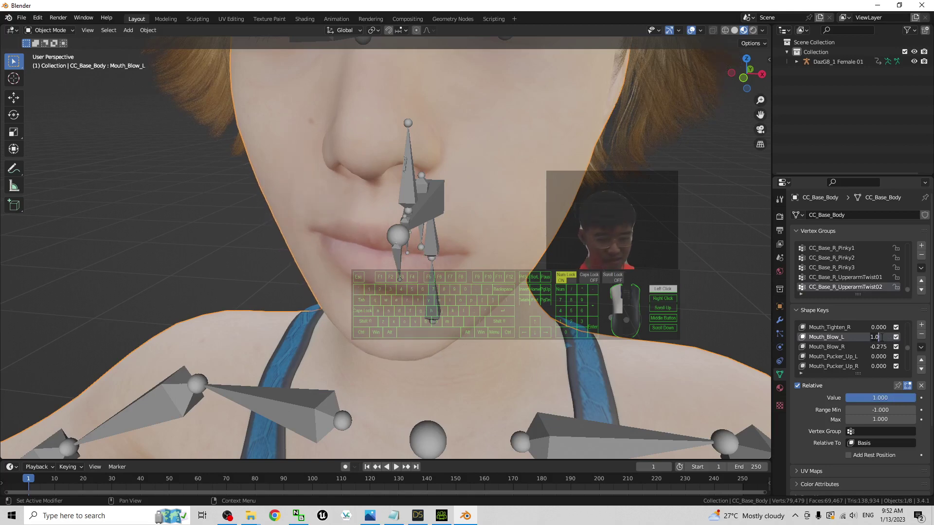
{"action": "left_click", "coordinate": [881, 337]}
{"action": "type", "text": "0"}
{"action": "key", "text": "Return"}
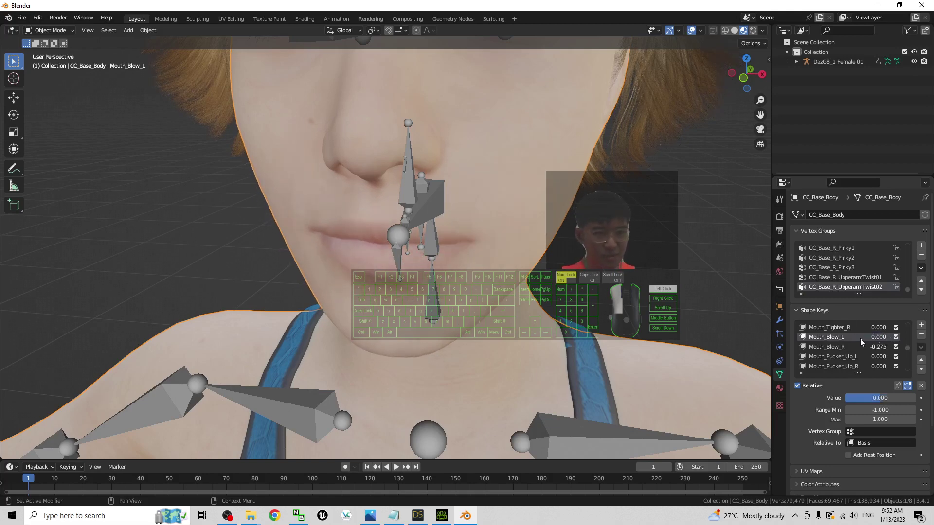
{"action": "type", "text": "0"}
{"action": "key", "text": "Return"}
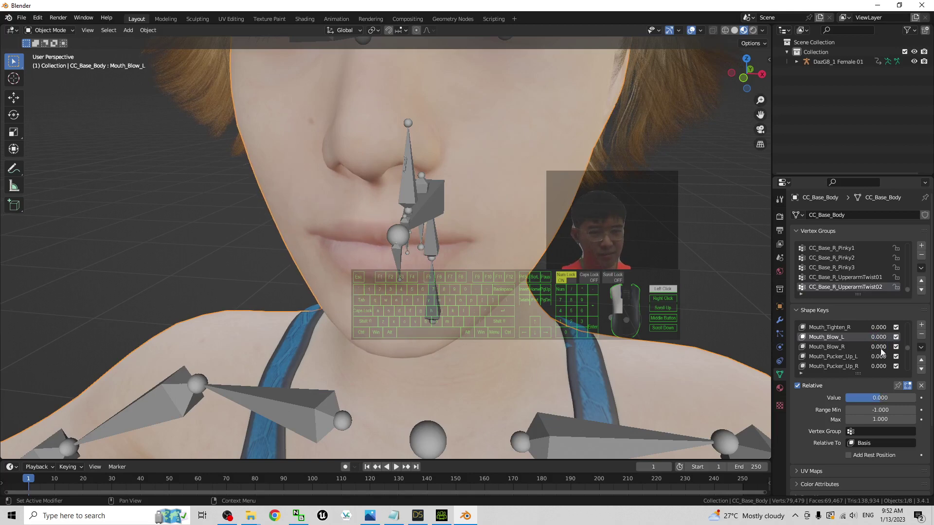
- Review the remaining mouth, tongue and jaw shape keys, and check the Jaw_Open value, leaving it at 0
{"action": "scroll", "coordinate": [867, 352], "scroll_direction": "down", "scroll_amount": 4}
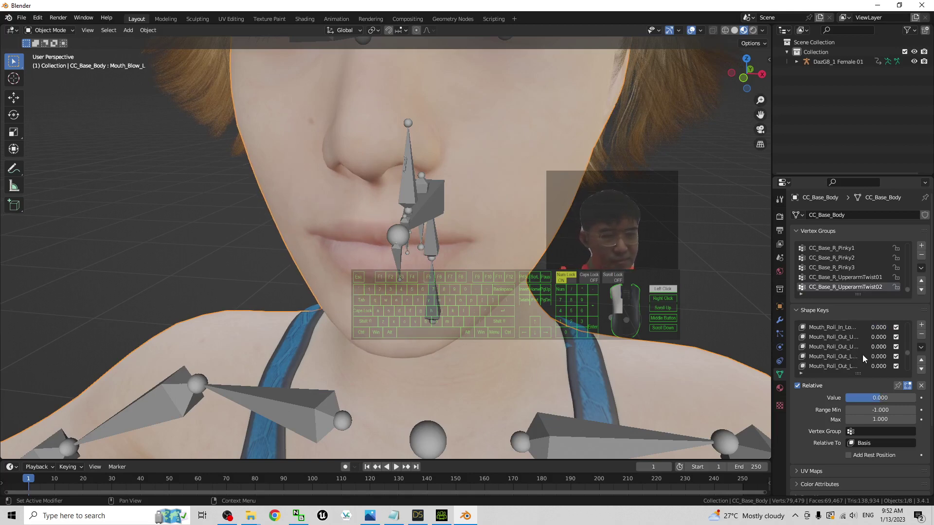
{"action": "scroll", "coordinate": [863, 355], "scroll_direction": "down", "scroll_amount": 5}
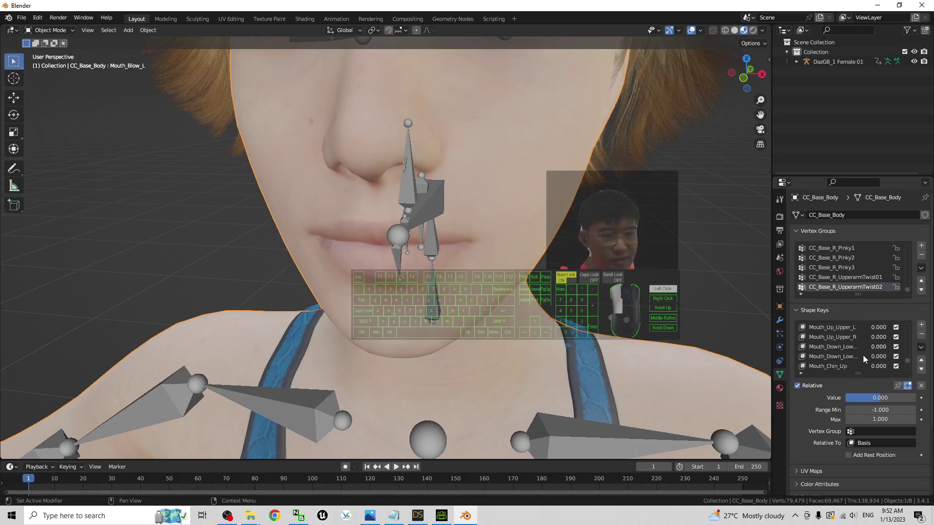
{"action": "scroll", "coordinate": [863, 355], "scroll_direction": "down", "scroll_amount": 4}
{"action": "scroll", "coordinate": [839, 338], "scroll_direction": "down", "scroll_amount": 1}
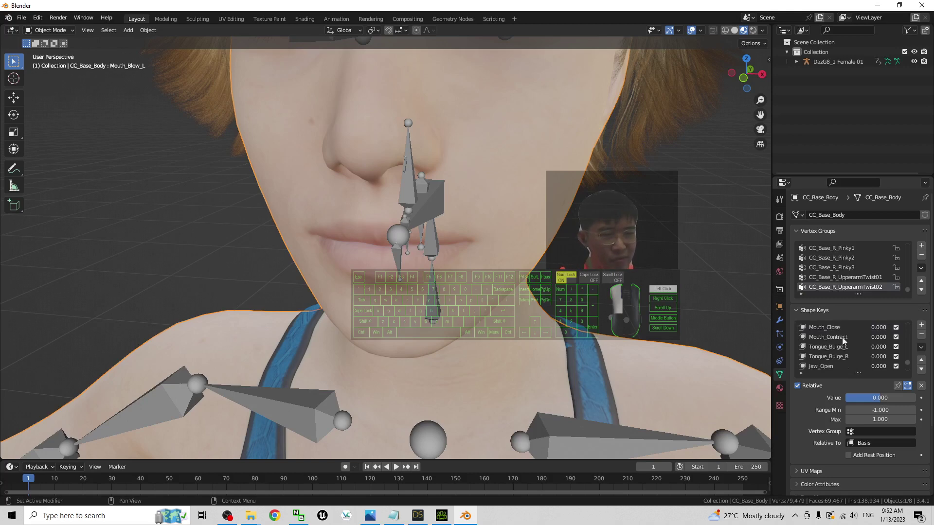
{"action": "scroll", "coordinate": [843, 342], "scroll_direction": "up", "scroll_amount": 2}
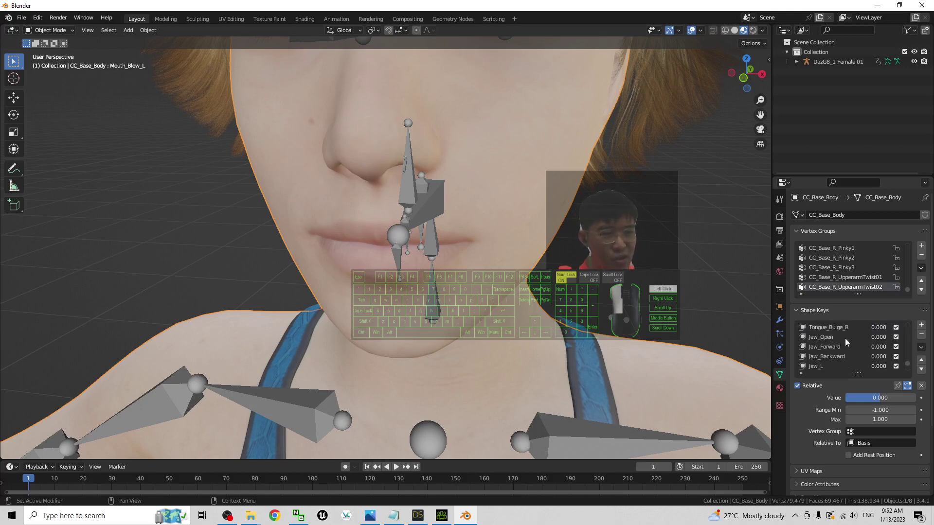
{"action": "left_click_drag", "start_coordinate": [879, 337], "coordinate": [885, 335]}
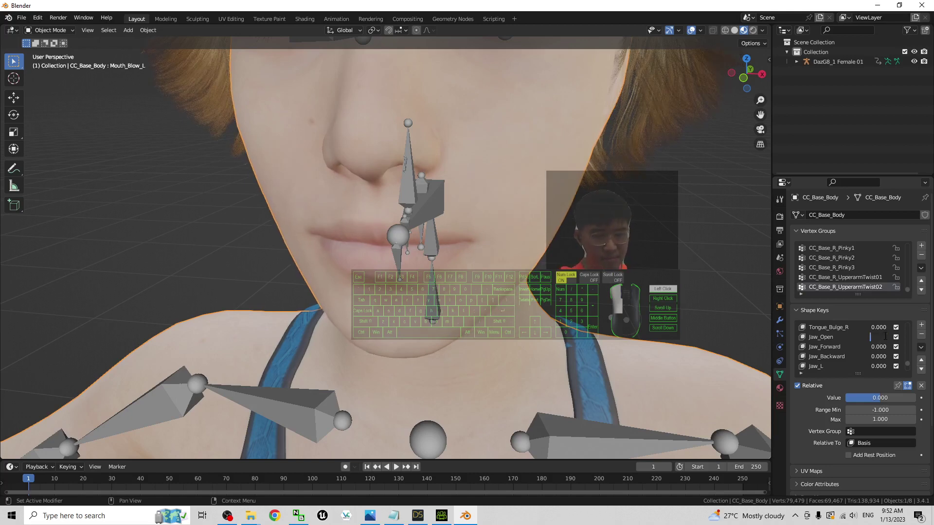
{"action": "key", "text": "Return"}
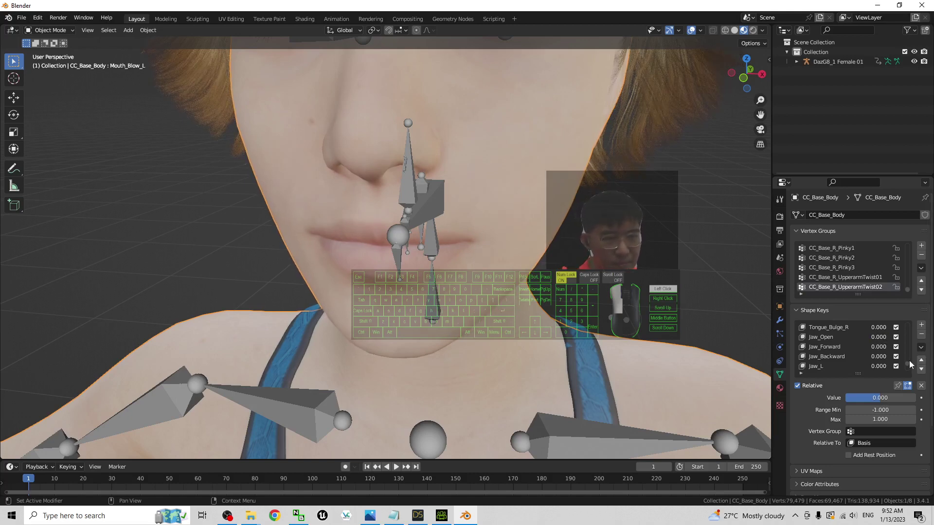
- Go back to the viseme shape keys, try raising V_Lip_Open, and reset it to 0
{"action": "left_click_drag", "start_coordinate": [908, 360], "coordinate": [906, 322]}
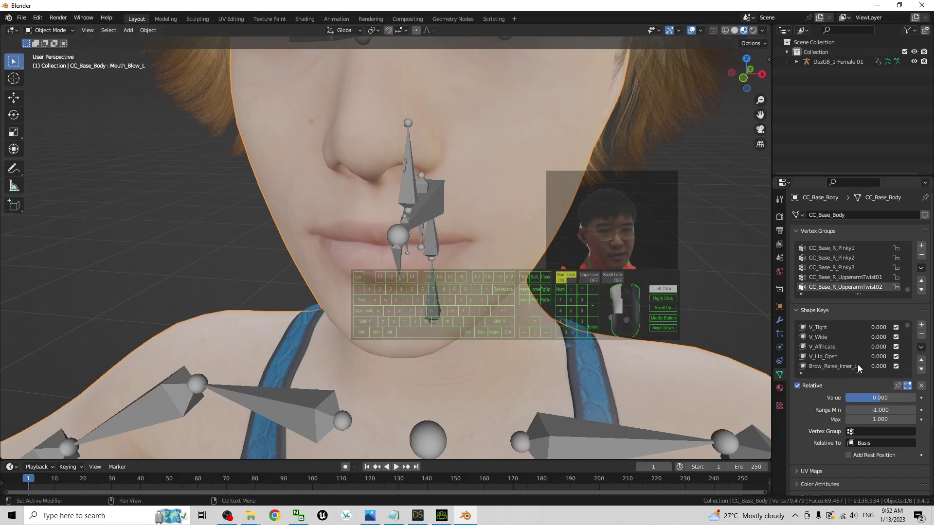
{"action": "mouse_move", "coordinate": [876, 356]}
{"action": "left_mouse_down"}
{"action": "mouse_move", "coordinate": [900, 357]}
{"action": "mouse_move", "coordinate": [883, 359]}
{"action": "left_mouse_up"}
{"action": "left_click", "coordinate": [878, 356]}
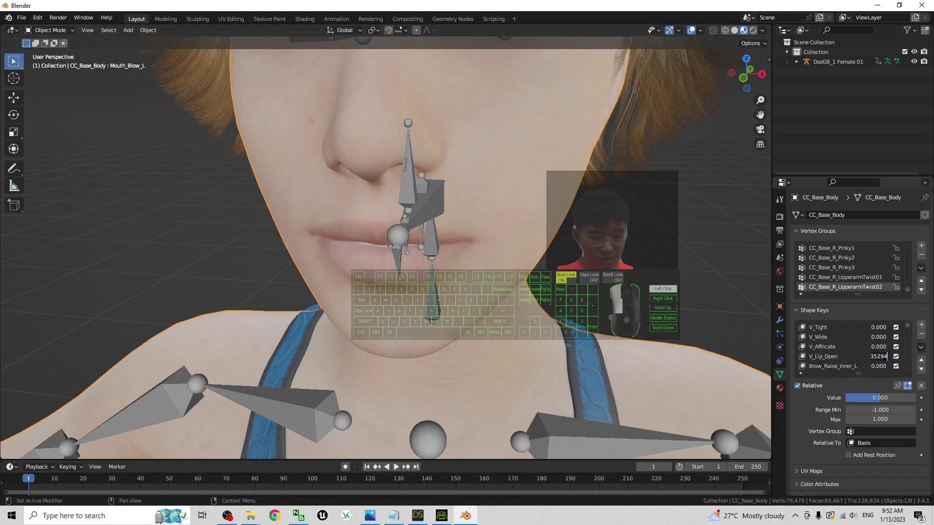
{"action": "type", "text": "0"}
{"action": "key", "text": "Return"}
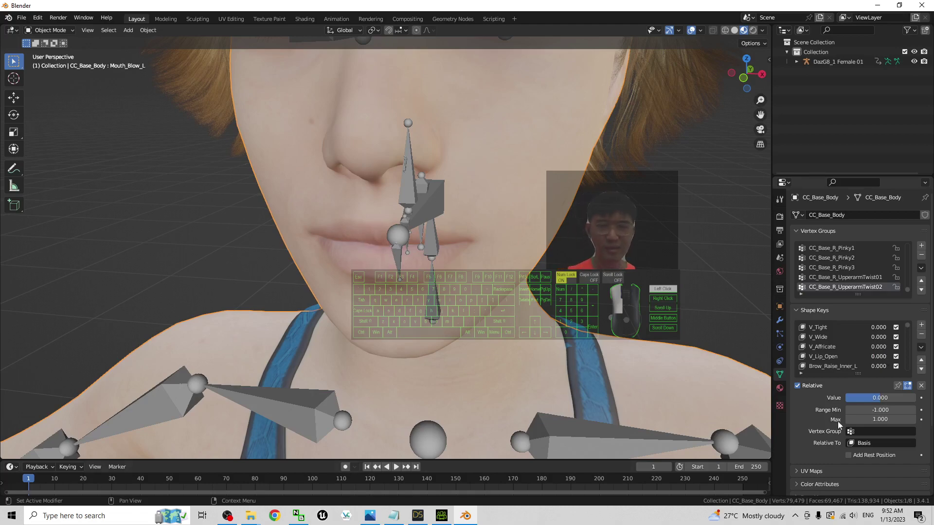
- Deselect the body mesh, view the whole character and the cover.jpg image in the photo viewer, and return to Blender
{"action": "scroll", "coordinate": [494, 236], "scroll_direction": "down", "scroll_amount": 6}
{"action": "scroll", "coordinate": [494, 236], "scroll_direction": "up", "scroll_amount": 4}
{"action": "left_click", "coordinate": [602, 212]}
{"action": "scroll", "coordinate": [602, 212], "scroll_direction": "down", "scroll_amount": 5}
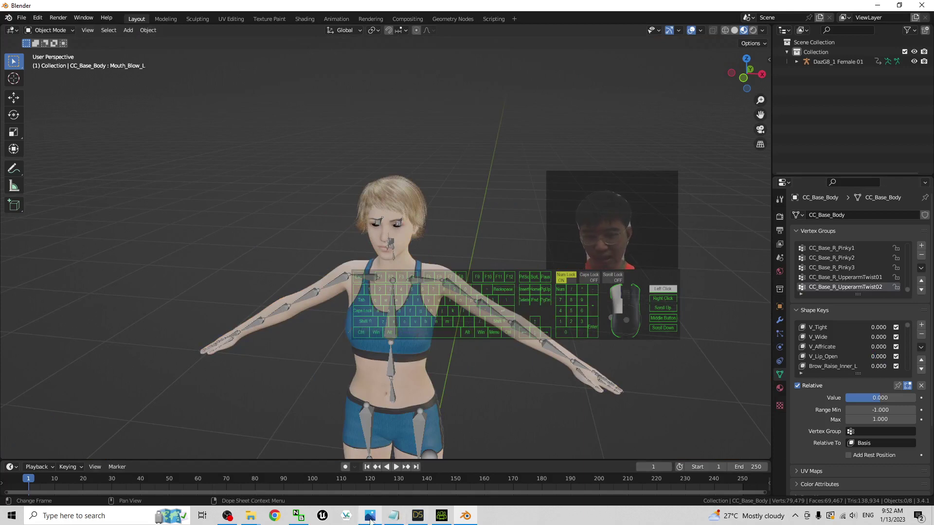
{"action": "left_click", "coordinate": [369, 516]}
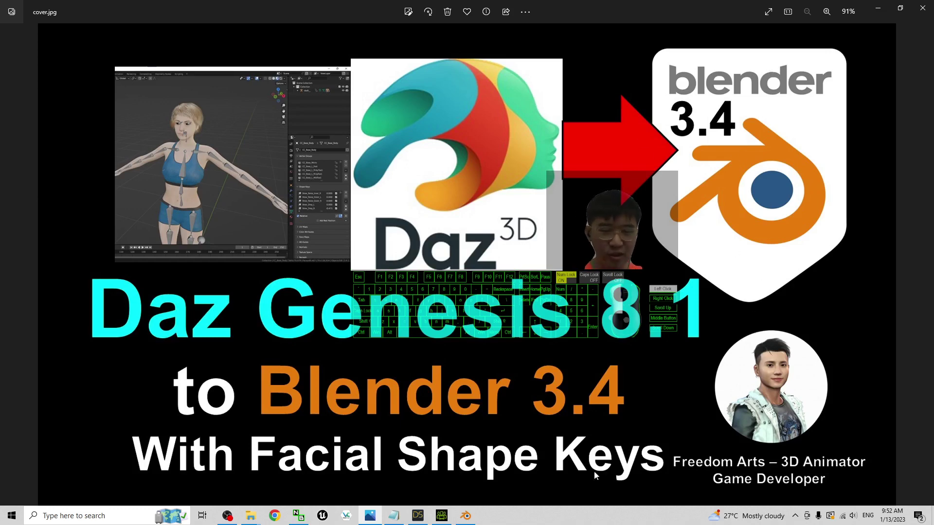
{"action": "left_click", "coordinate": [878, 8]}
{"action": "scroll", "coordinate": [461, 350], "scroll_direction": "down", "scroll_amount": 4}
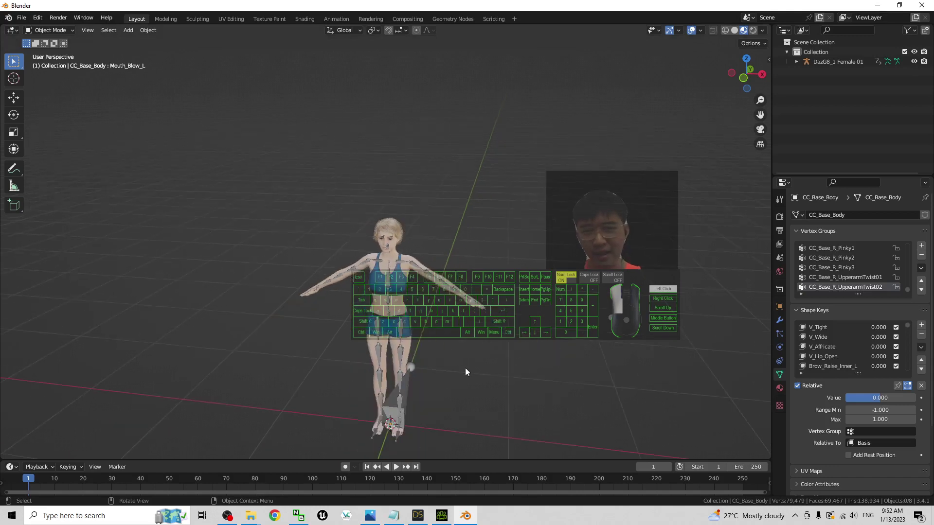
- Select the DazG8_1 Female 01 armature and switch it to Pose Mode
{"action": "scroll", "coordinate": [465, 367], "scroll_direction": "up", "scroll_amount": 5}
{"action": "left_click", "coordinate": [475, 303]}
{"action": "left_click", "coordinate": [592, 278]}
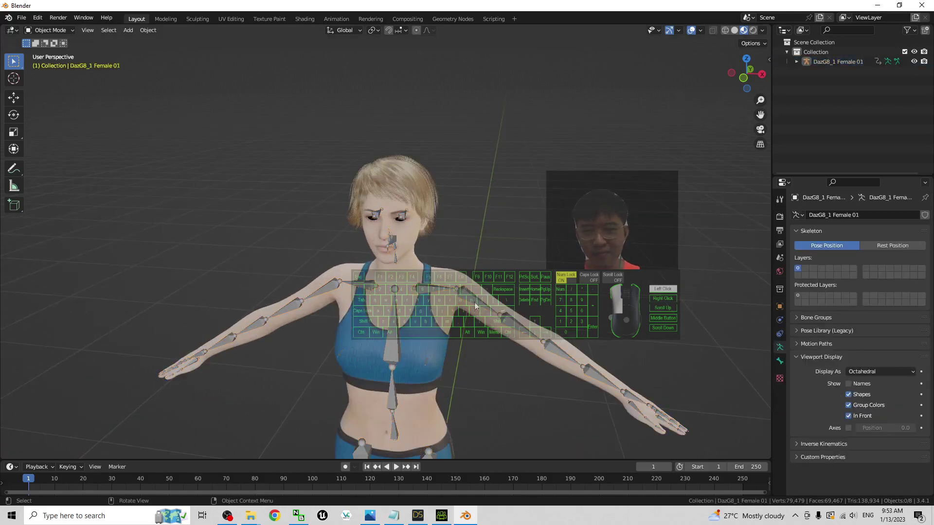
{"action": "left_click", "coordinate": [475, 306]}
{"action": "left_click", "coordinate": [62, 31]}
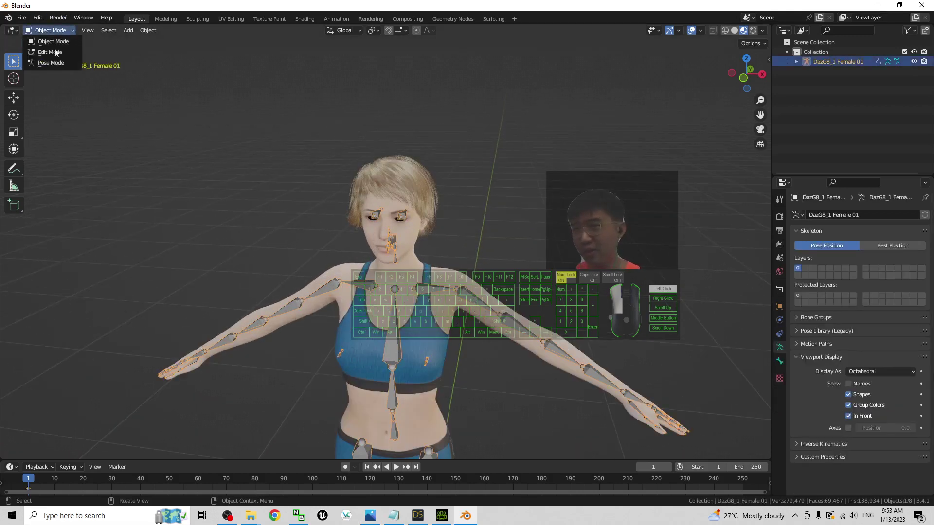
{"action": "left_click", "coordinate": [50, 63]}
- Select the bones of the character's left arm and rotate the arm down beside the body
{"action": "left_click_drag", "start_coordinate": [624, 335], "coordinate": [494, 440]}
{"action": "left_click_drag", "start_coordinate": [657, 252], "coordinate": [458, 439]}
{"action": "left_click", "coordinate": [13, 115]}
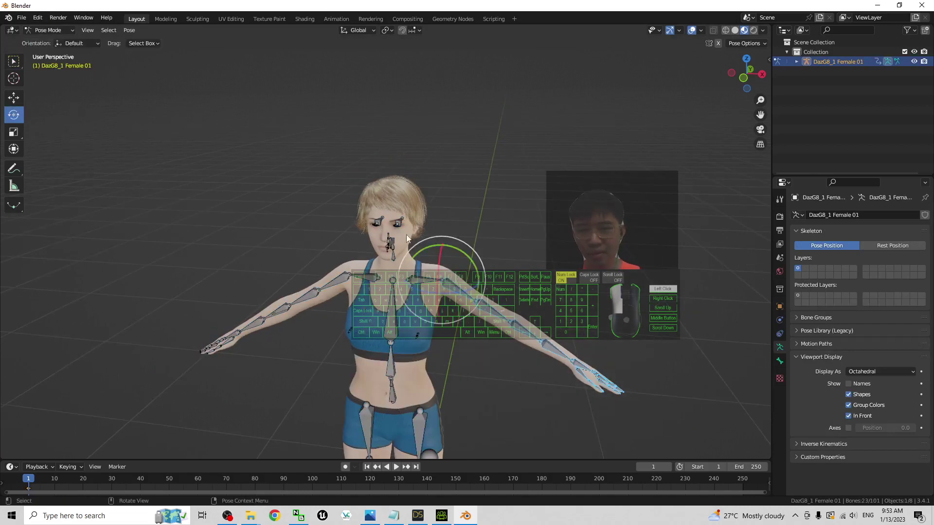
{"action": "left_click_drag", "start_coordinate": [469, 253], "coordinate": [478, 285]}
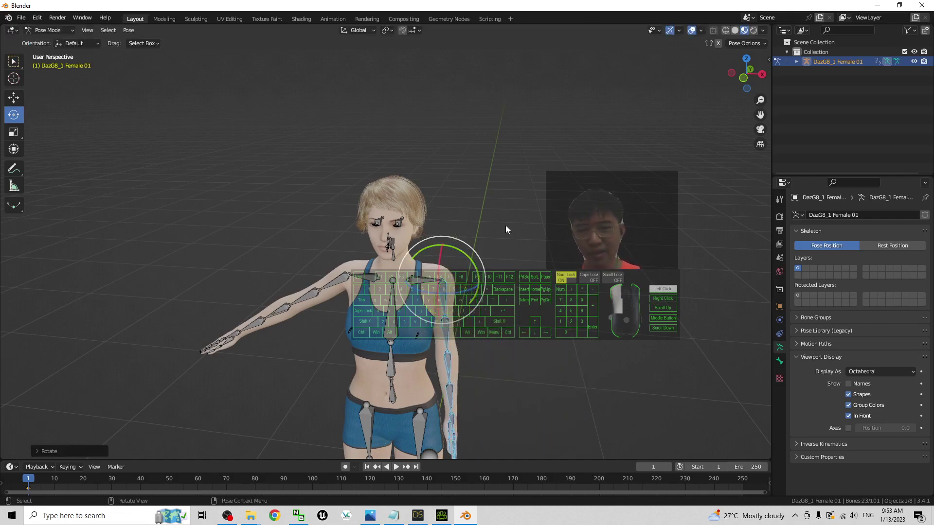
- Rotate the CC_Base_NeckTwist01 bone slightly to turn the character's head
{"action": "scroll", "coordinate": [360, 278], "scroll_direction": "up", "scroll_amount": 3}
{"action": "left_click", "coordinate": [399, 270]}
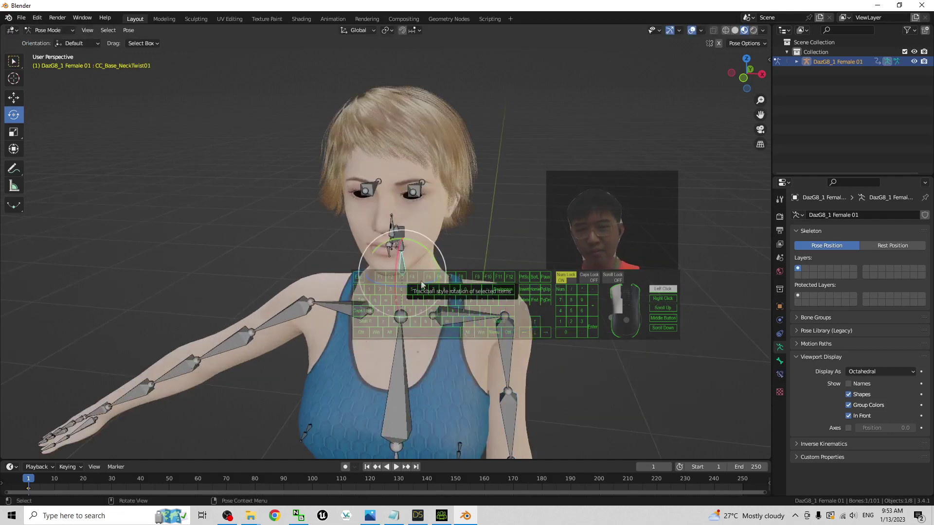
{"action": "mouse_move", "coordinate": [409, 277]}
{"action": "left_mouse_down"}
{"action": "mouse_move", "coordinate": [434, 280]}
{"action": "mouse_move", "coordinate": [423, 277]}
{"action": "left_mouse_up"}
{"action": "scroll", "coordinate": [485, 333], "scroll_direction": "down", "scroll_amount": 5}
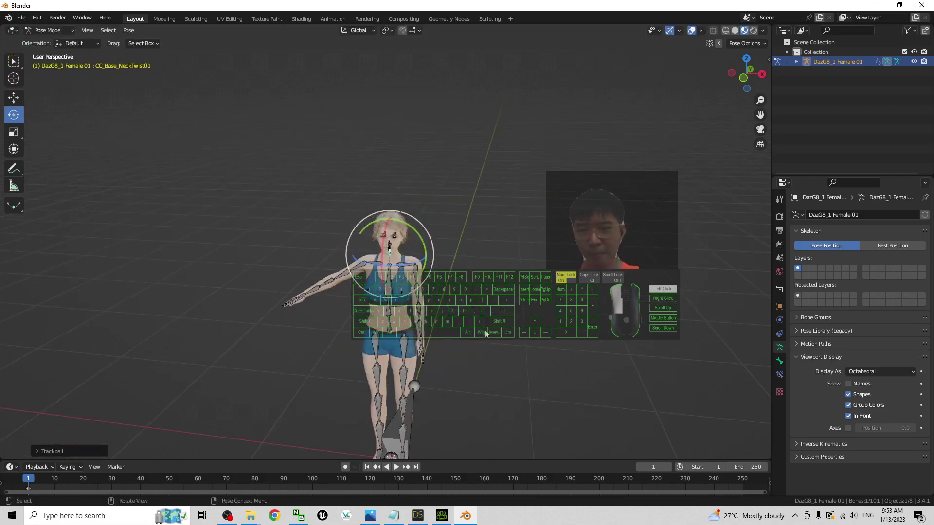
- Select the character's right forearm and hand bones and rotate them downward to bend the arm at the elbow
{"action": "left_click", "coordinate": [330, 281]}
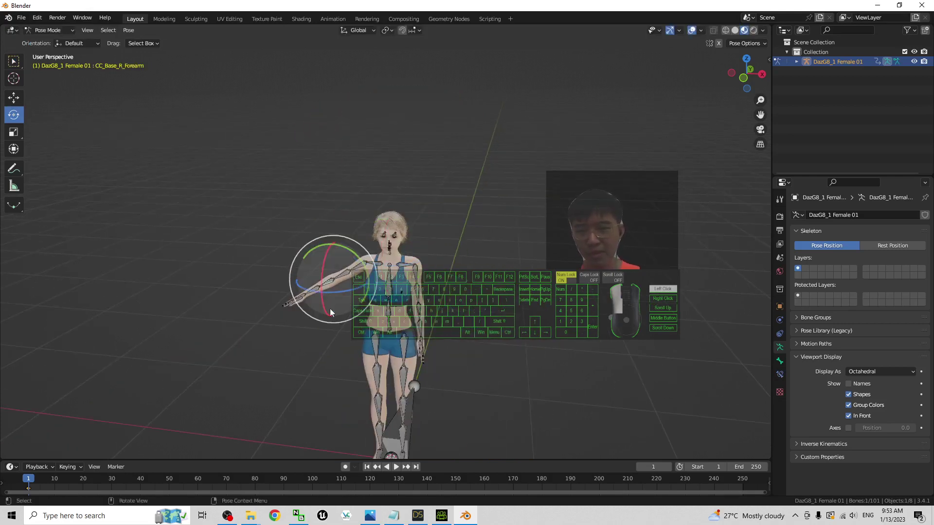
{"action": "left_click_drag", "start_coordinate": [266, 264], "coordinate": [329, 322]}
{"action": "scroll", "coordinate": [314, 331], "scroll_direction": "up", "scroll_amount": 5}
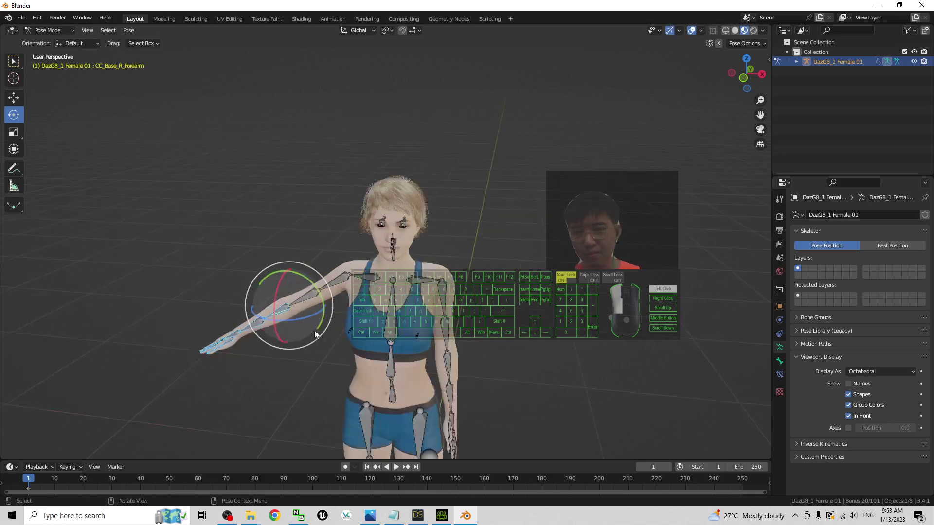
{"action": "left_click_drag", "start_coordinate": [265, 336], "coordinate": [316, 331]}
{"action": "scroll", "coordinate": [458, 301], "scroll_direction": "down", "scroll_amount": 2}
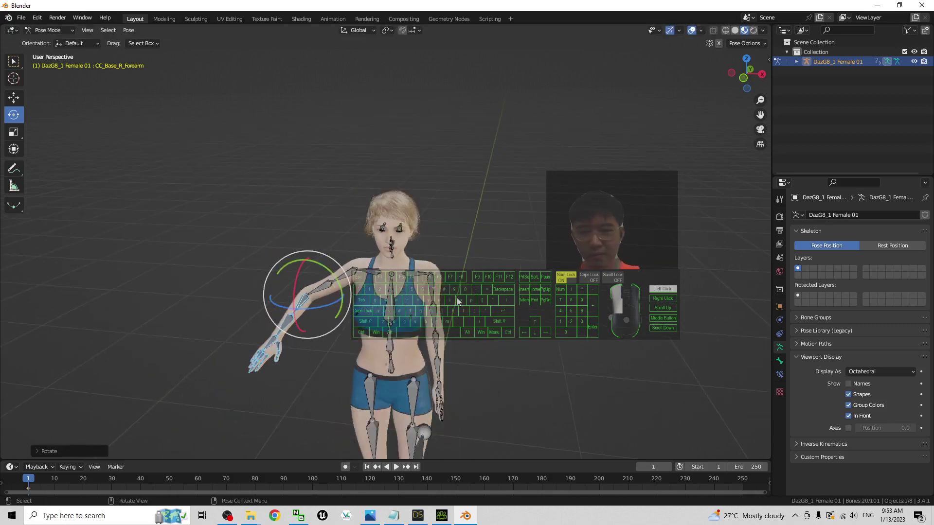
- Deselect all bones, view the posed character, and bring up the cover.jpg image in the photo viewer
{"action": "left_click", "coordinate": [434, 285]}
{"action": "left_click", "coordinate": [480, 363]}
{"action": "scroll", "coordinate": [480, 362], "scroll_direction": "down", "scroll_amount": 2}
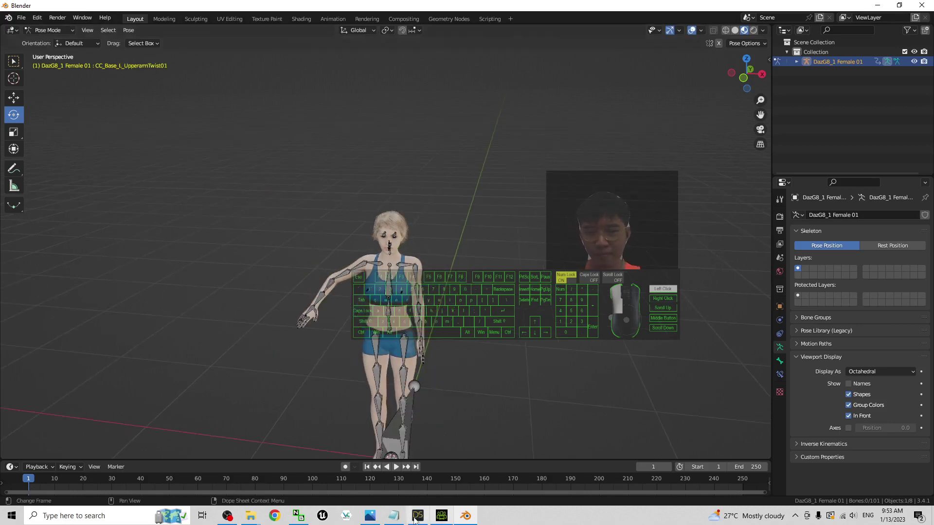
{"action": "left_click", "coordinate": [370, 516]}
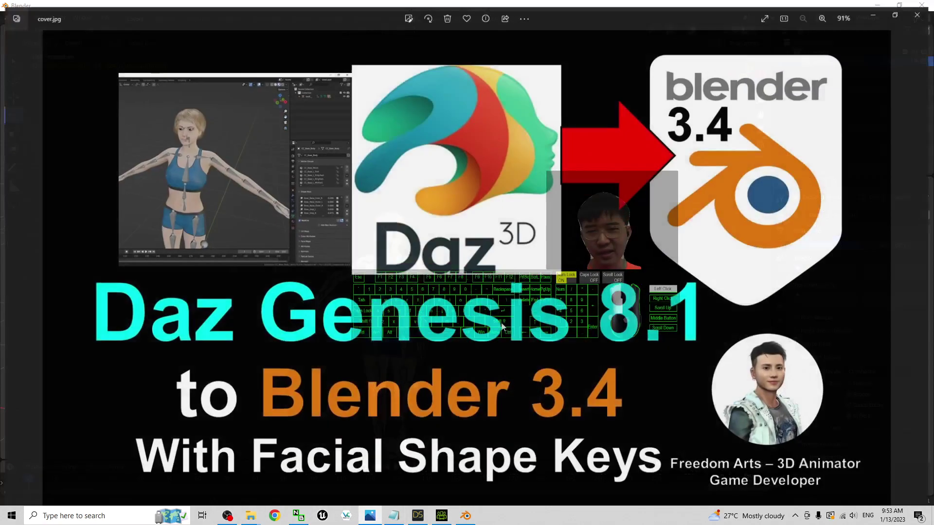